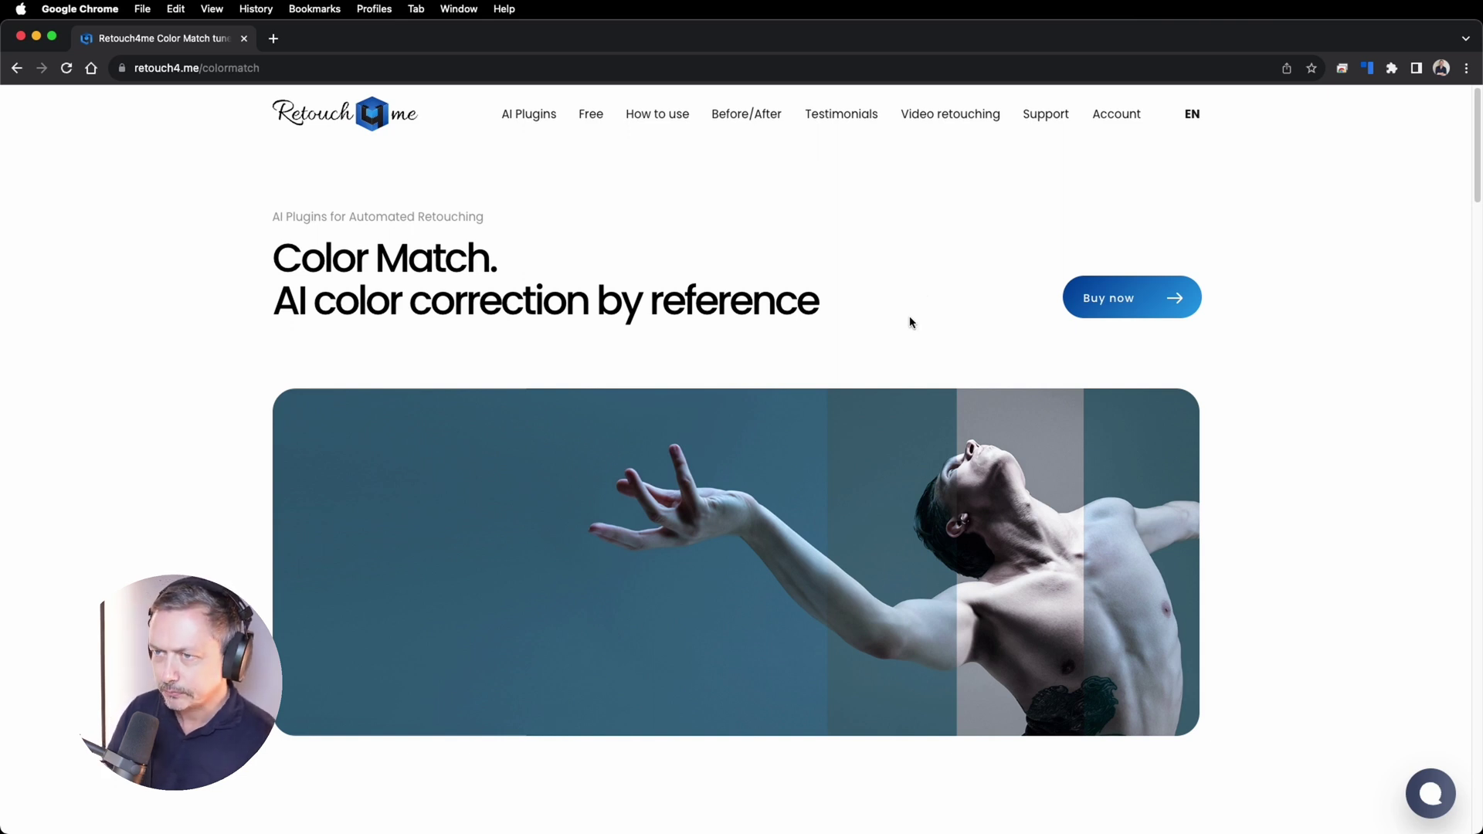
- Scroll the Retouch4me Color Match page down to LUT Cloud, then minimise Chrome
scroll(895, 265, "down", 1)
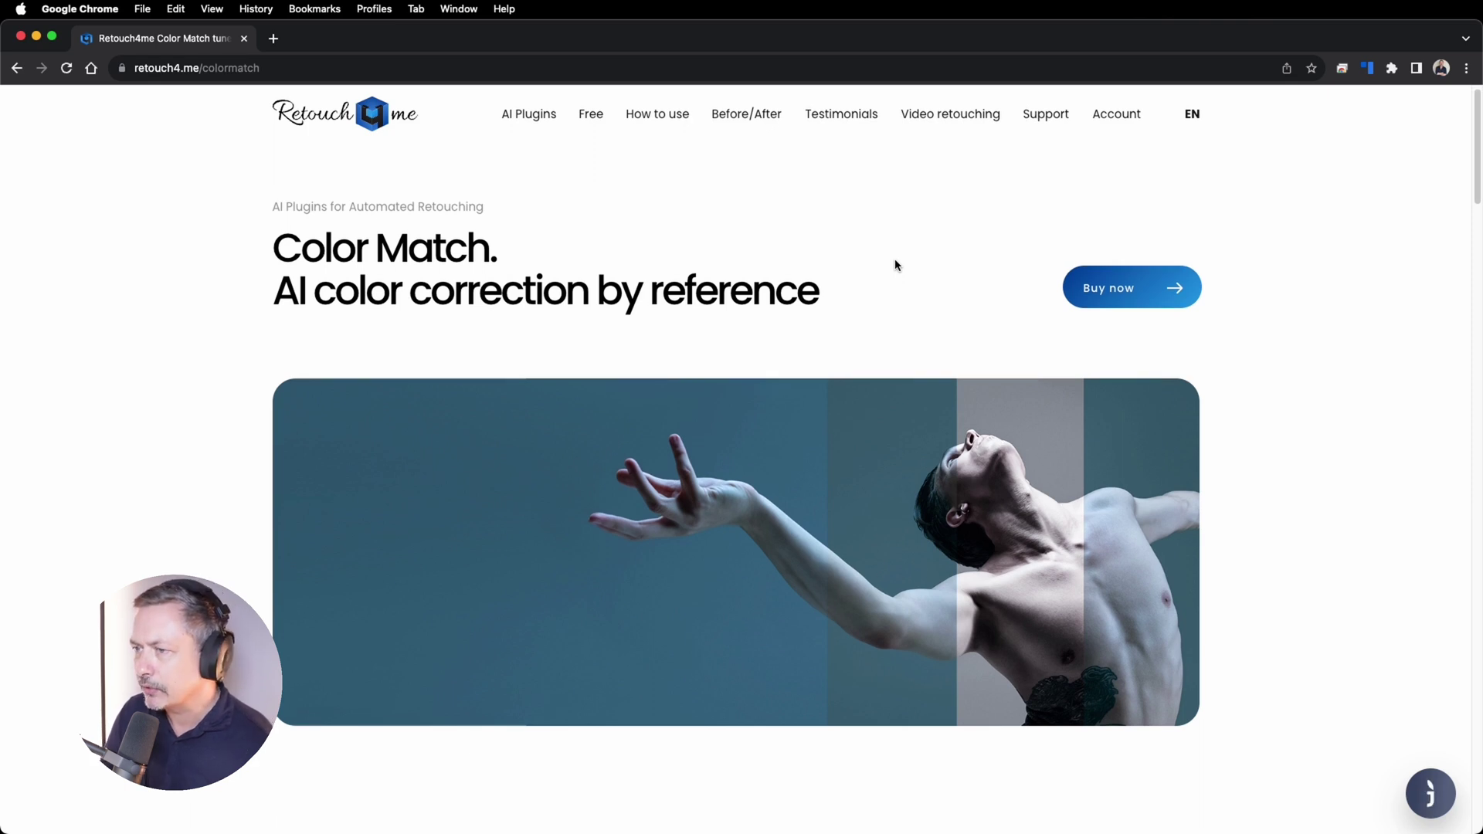
scroll(895, 265, "down", 4)
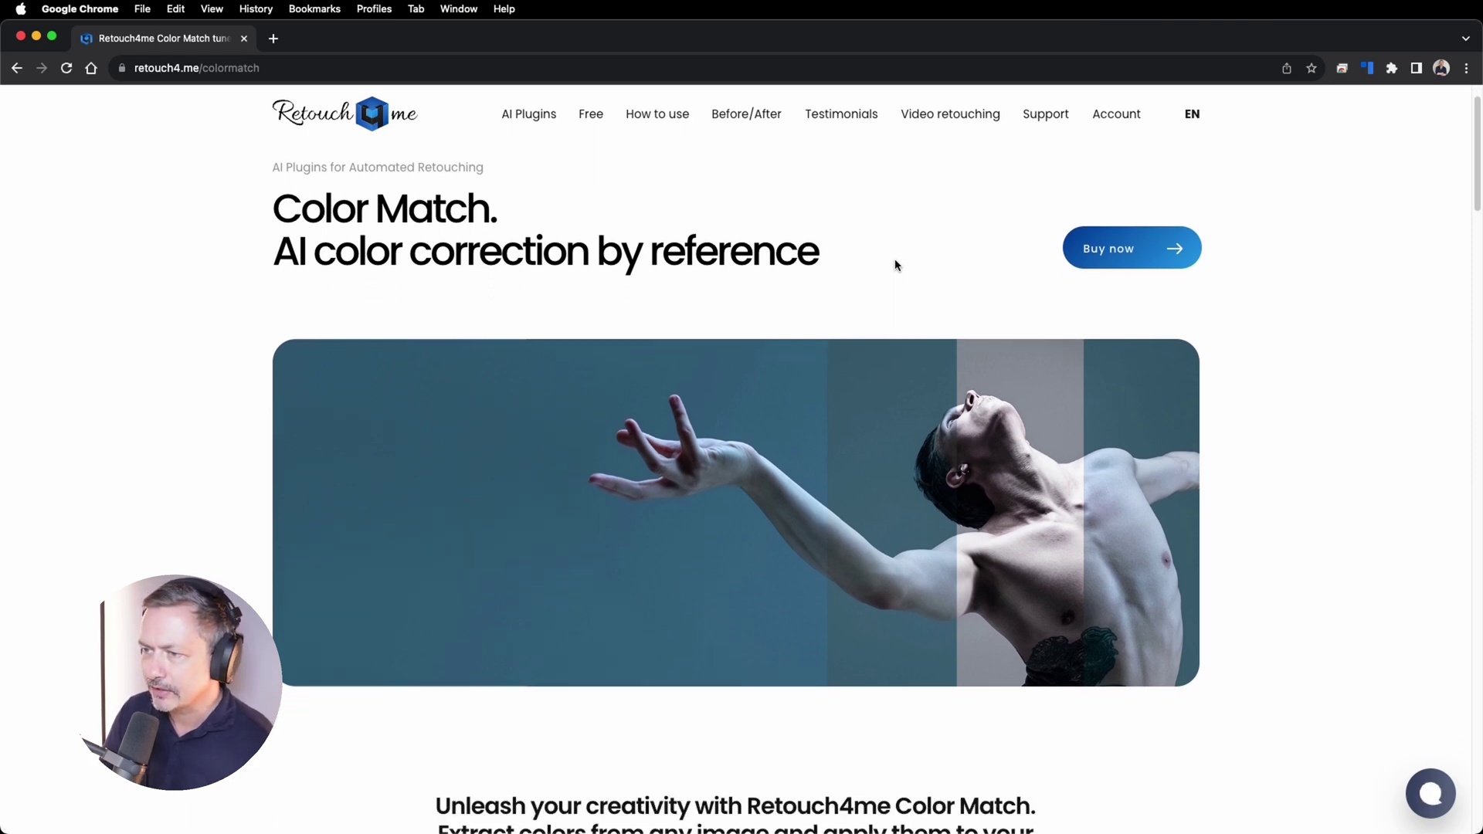
scroll(895, 265, "down", 12)
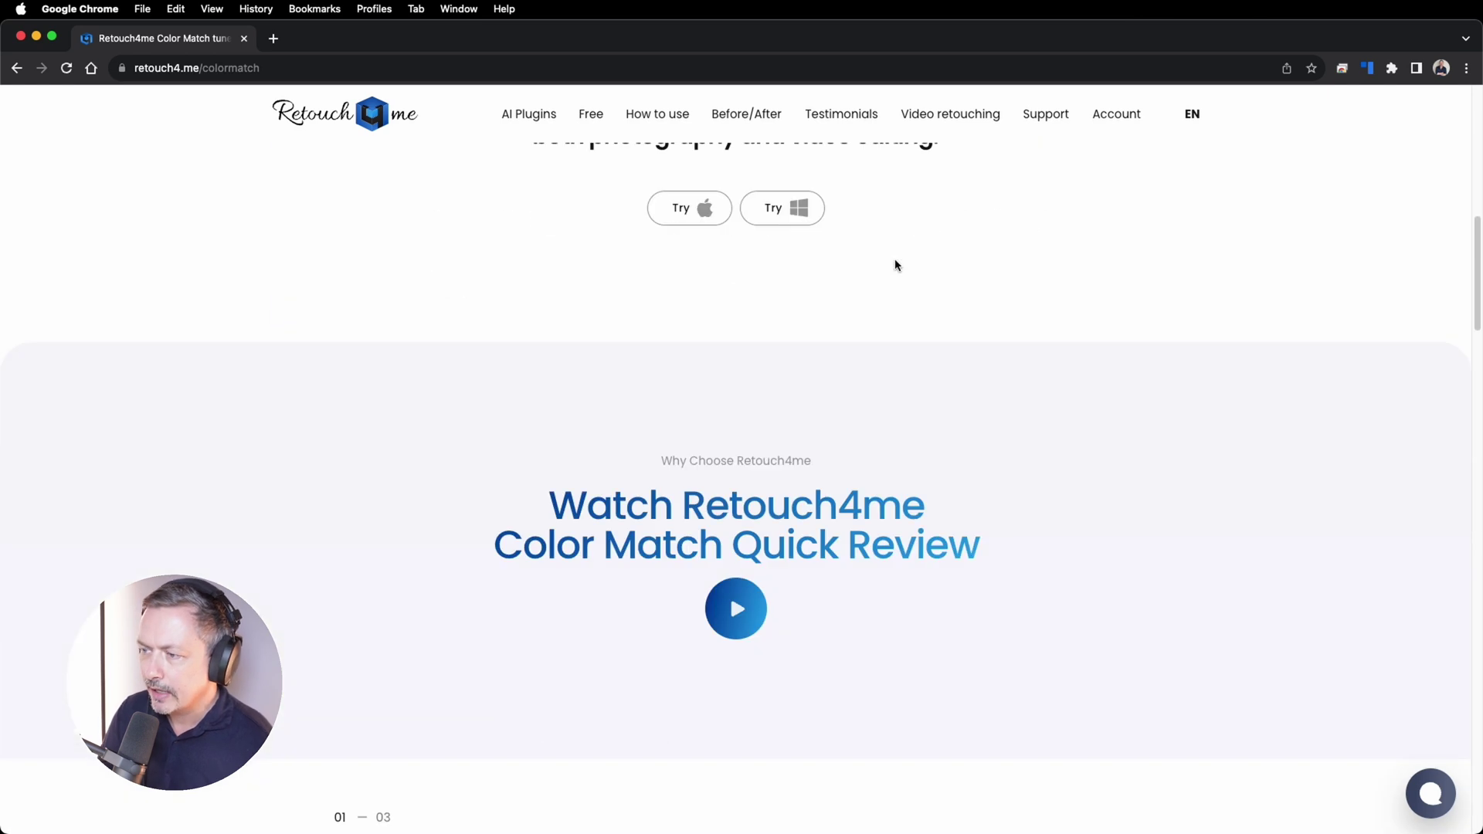
scroll(895, 265, "down", 4)
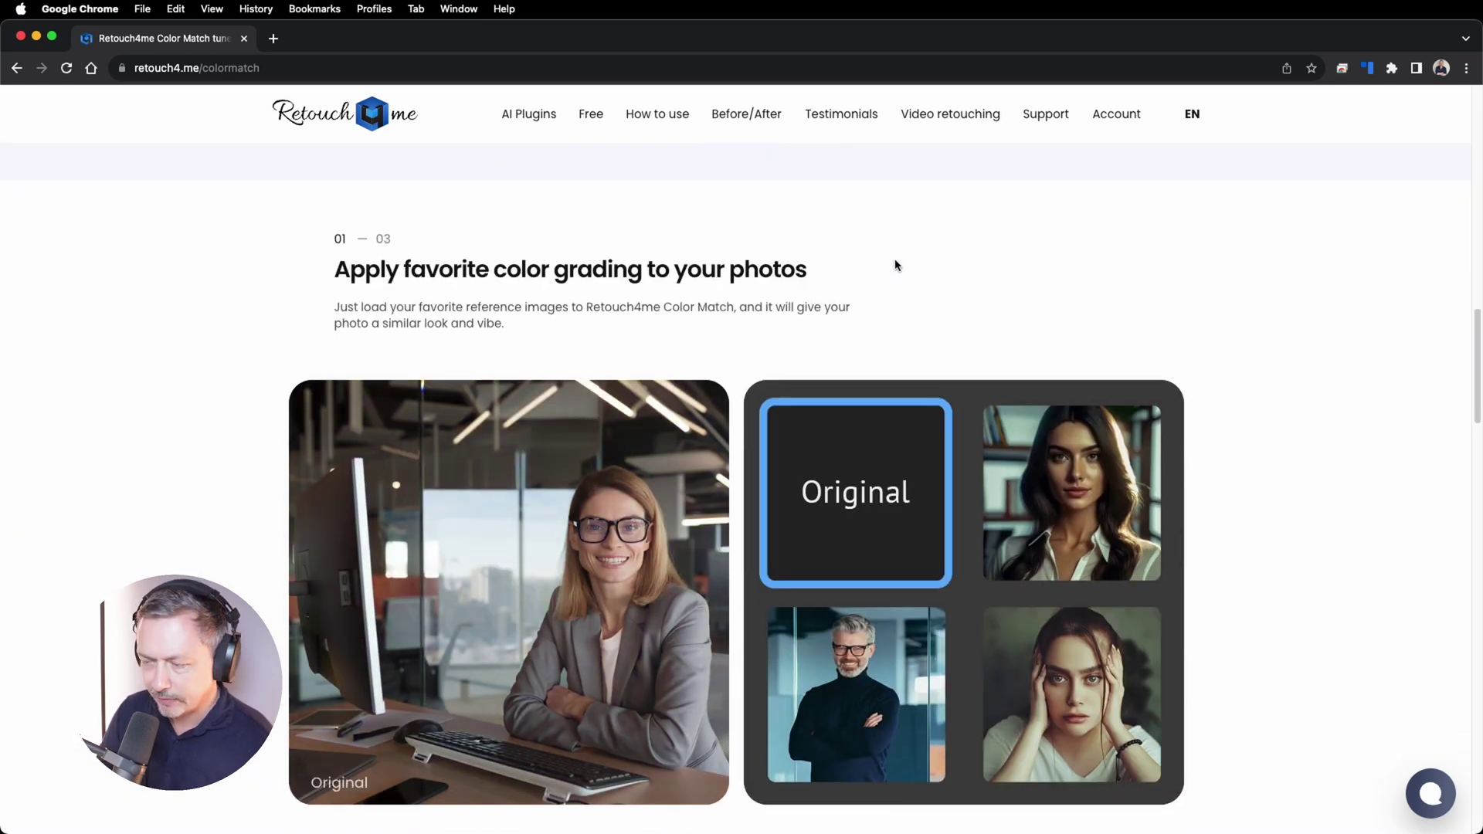
scroll(895, 265, "down", 12)
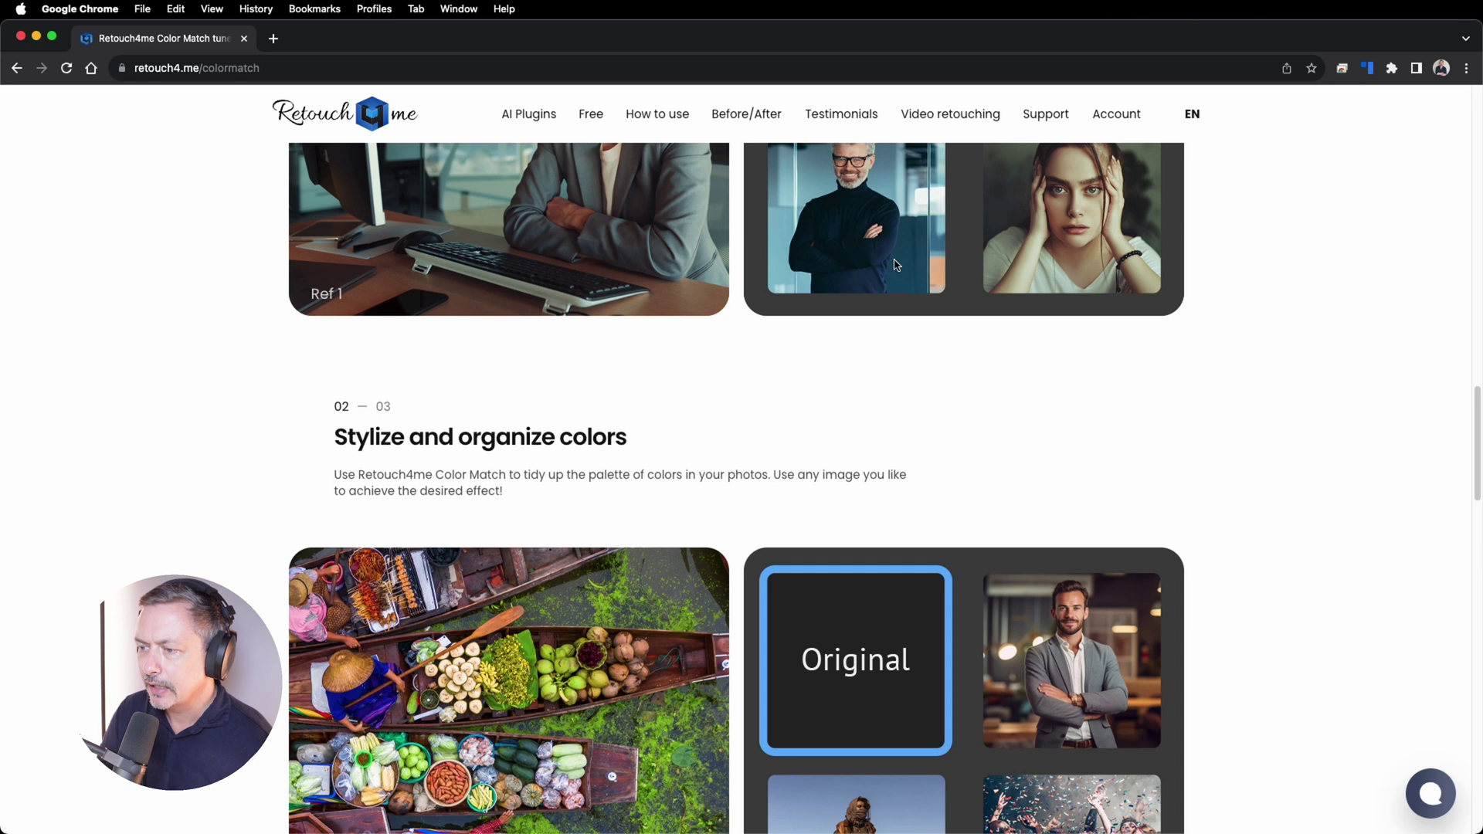
scroll(895, 264, "down", 4)
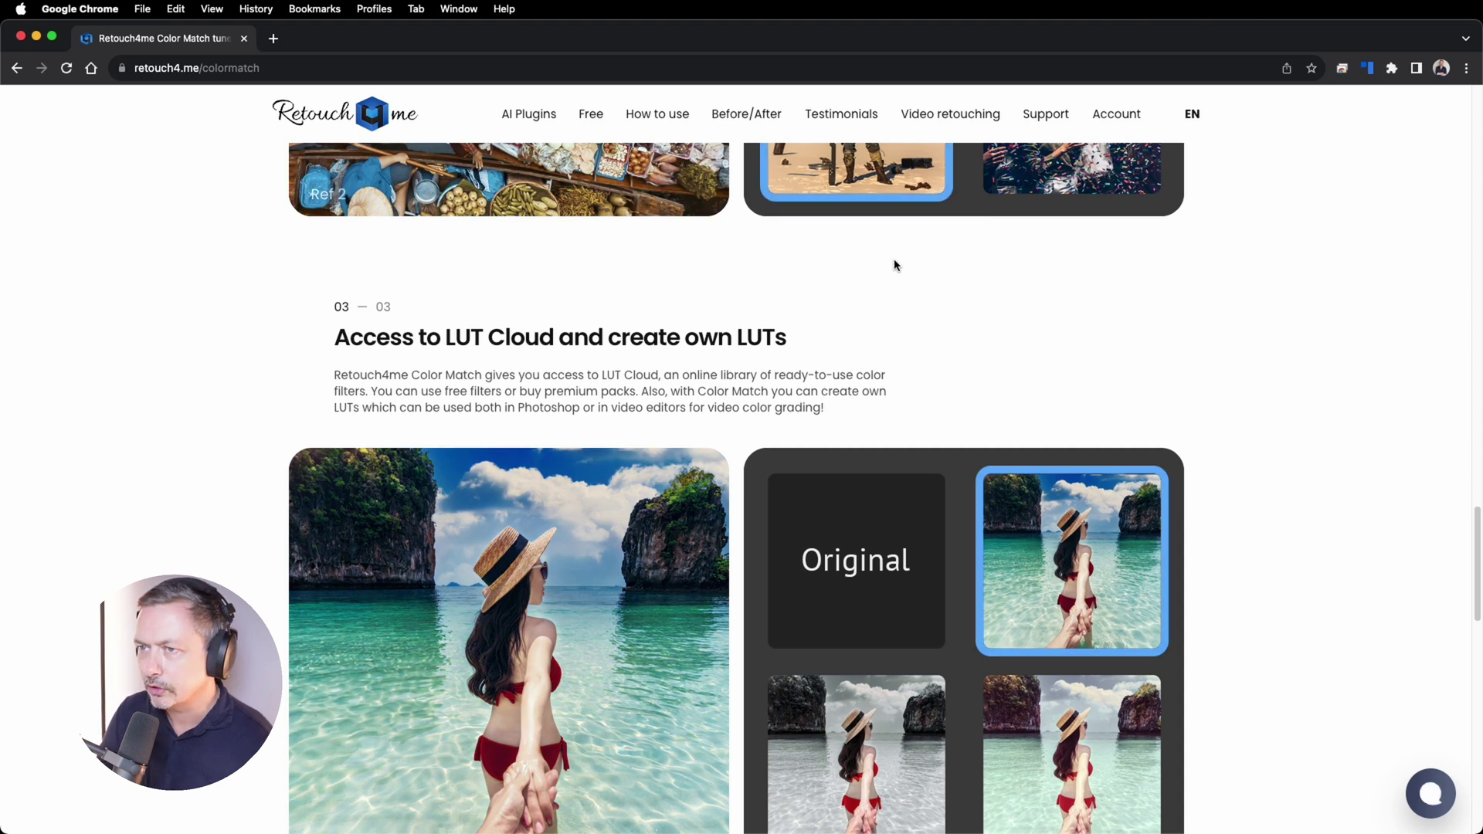
scroll(894, 264, "up", 3)
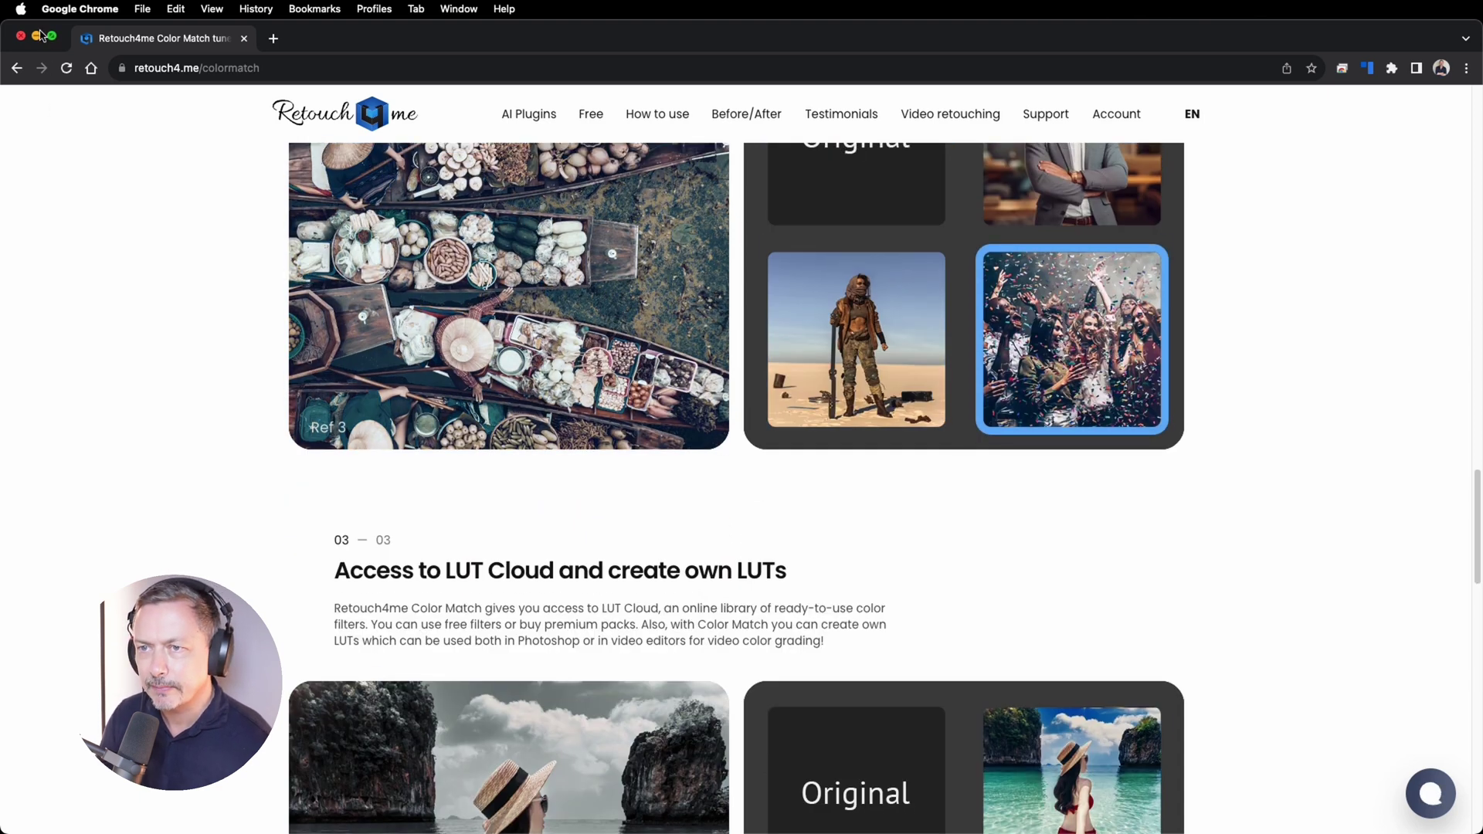
left_click(37, 35)
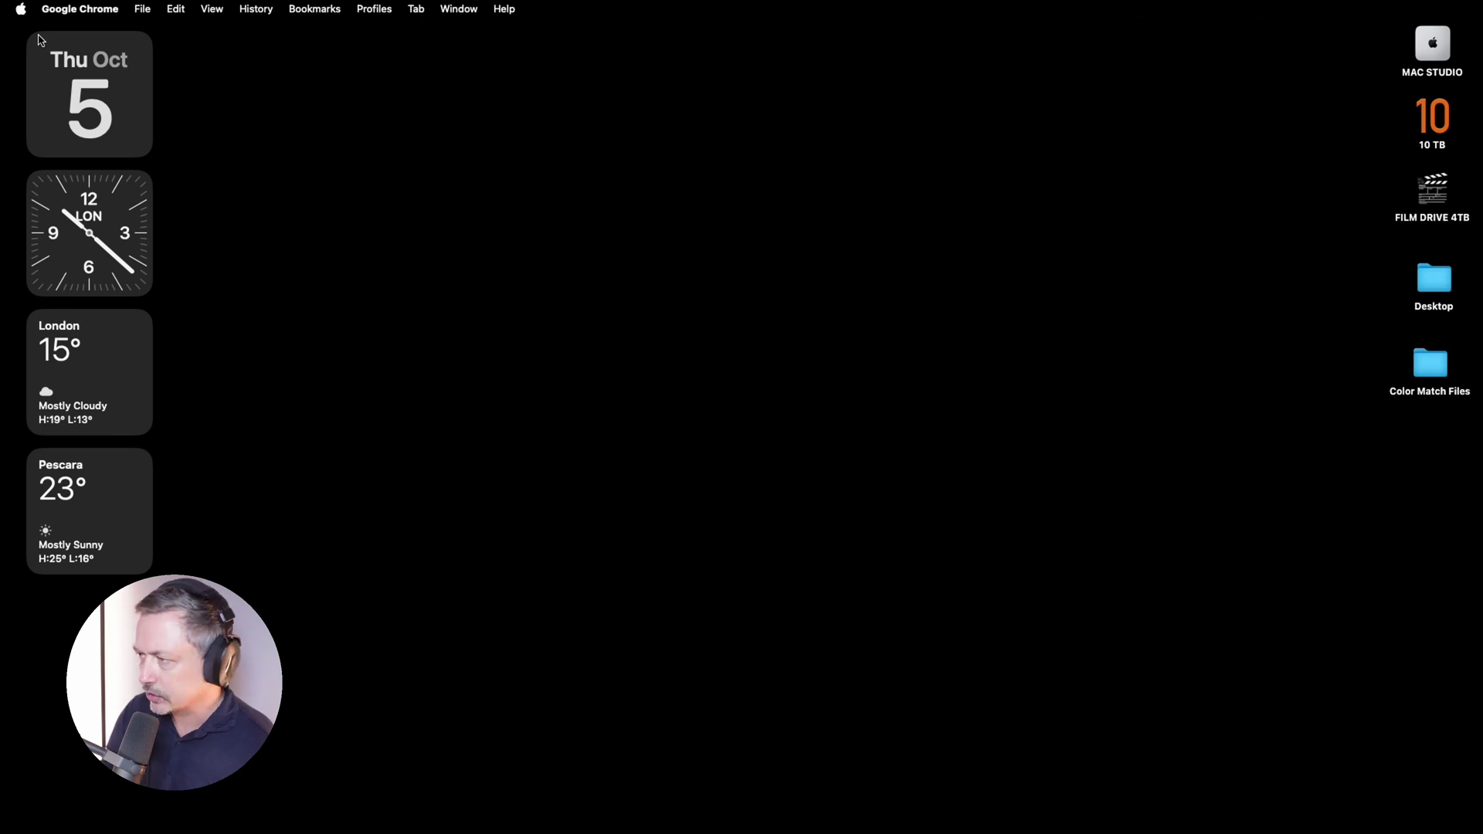
- Restore the Capture One window showing PL-LL1-1457.ARW from the Dock
mouse_move(609, 830)
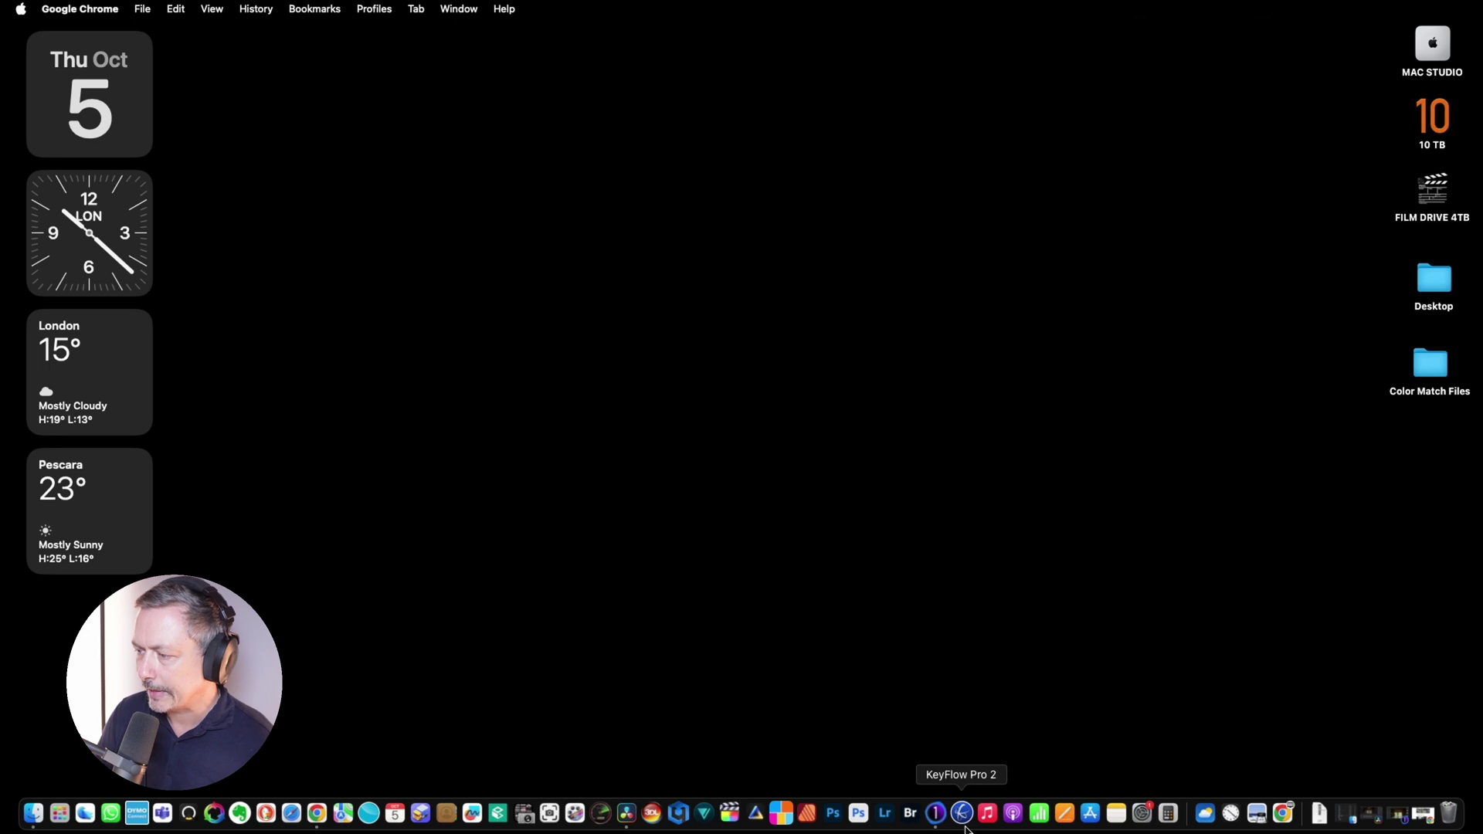
left_click(937, 815)
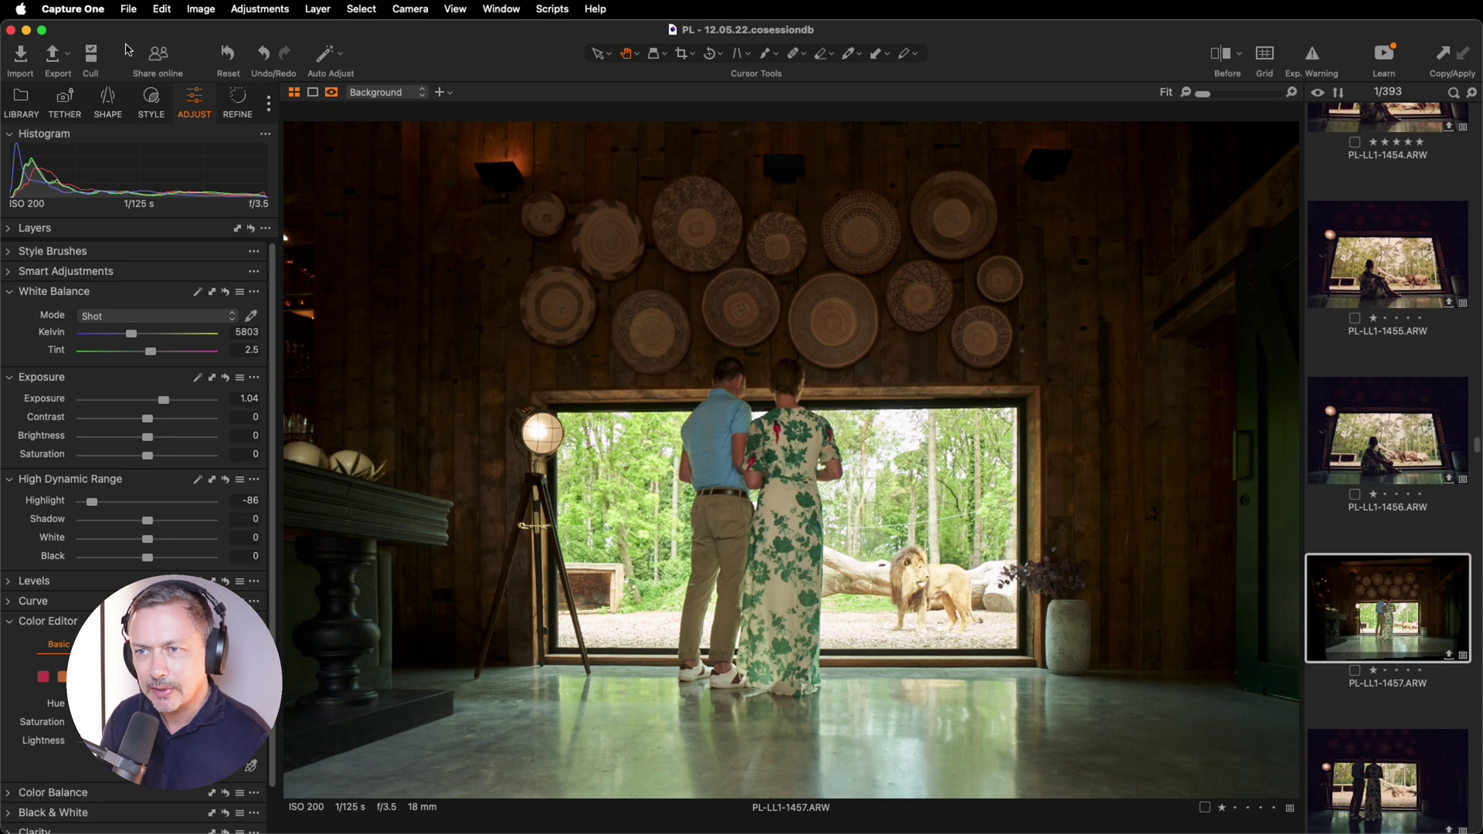
- Export PL-LL1-1457 with the JPEG Full size recipe at quality 100 to the Desktop
left_click(60, 56)
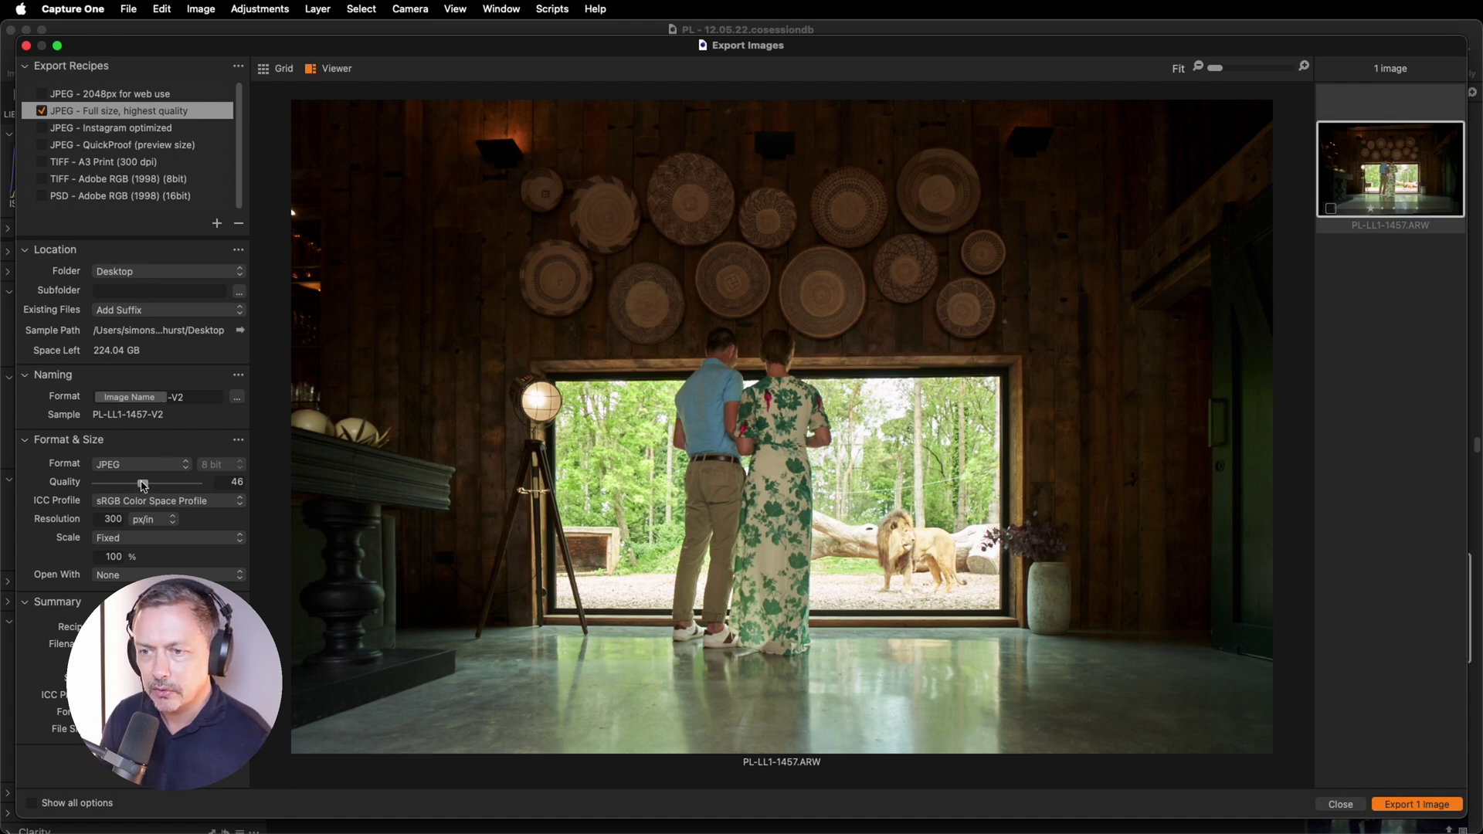
left_click_drag(143, 485, 207, 487)
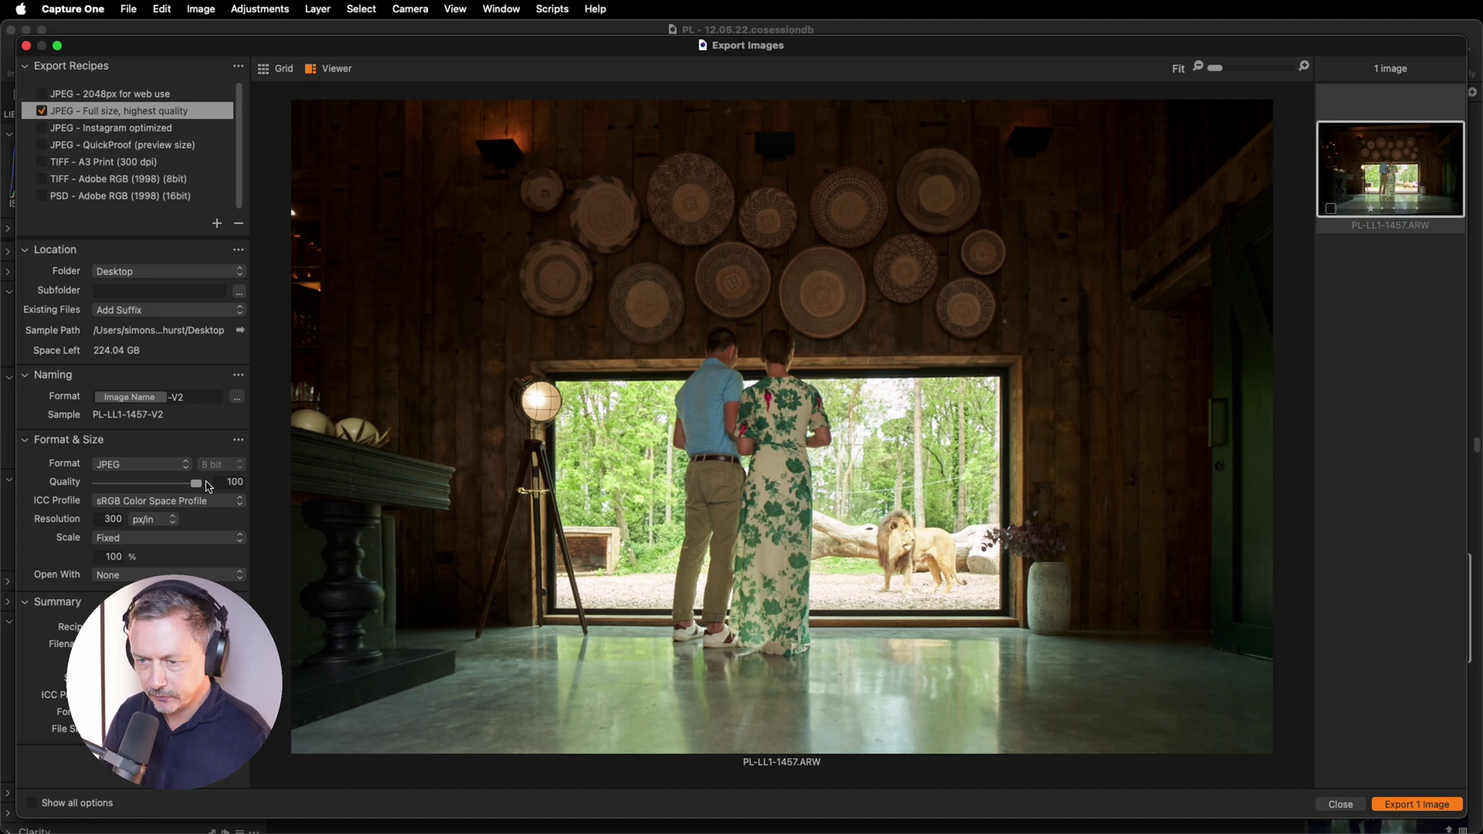
left_click(1414, 804)
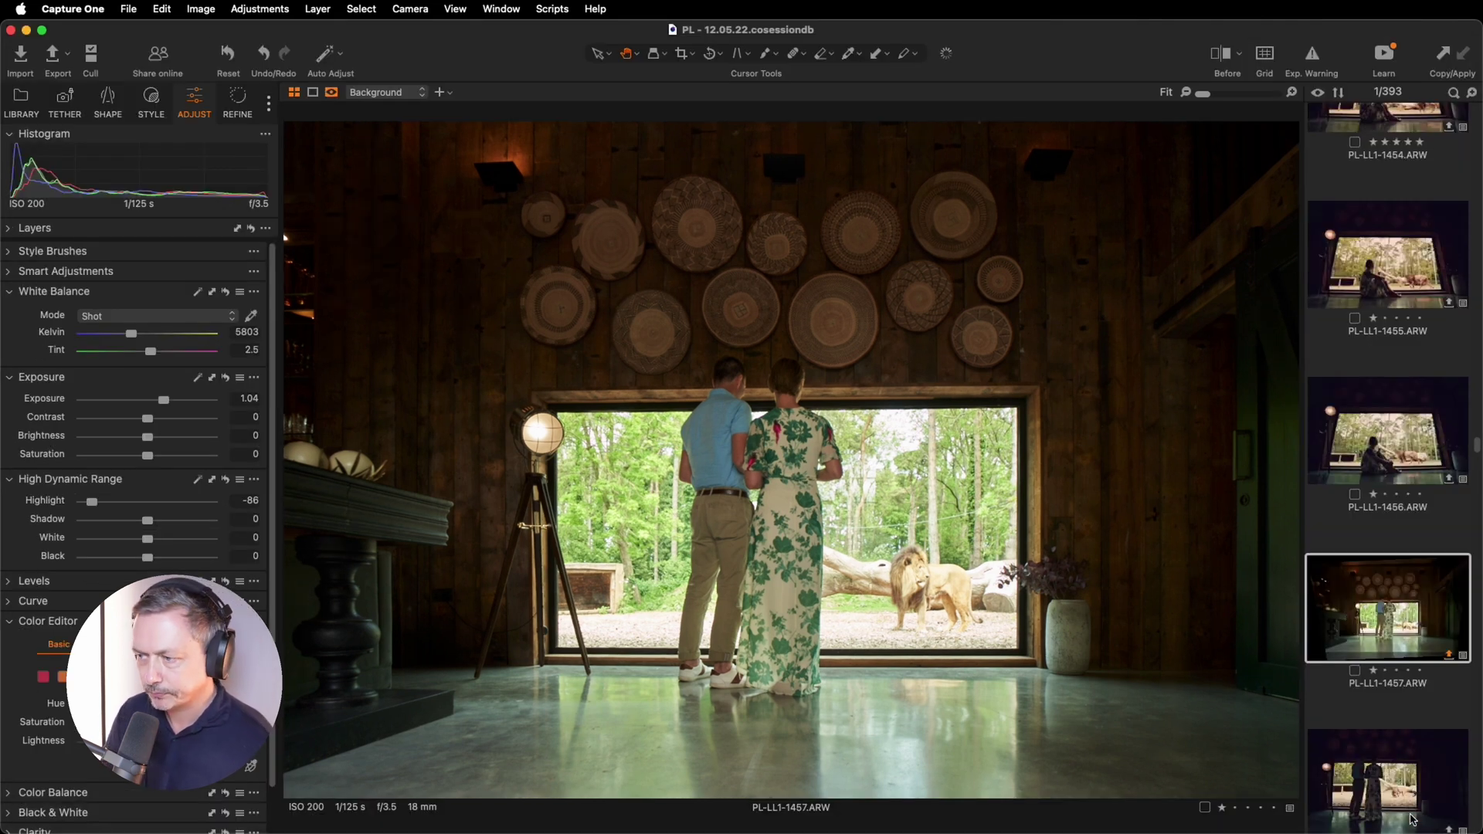
- Minimise Capture One and Quick Look PL-LL1-1457-V2.jpg on the desktop
left_click(27, 32)
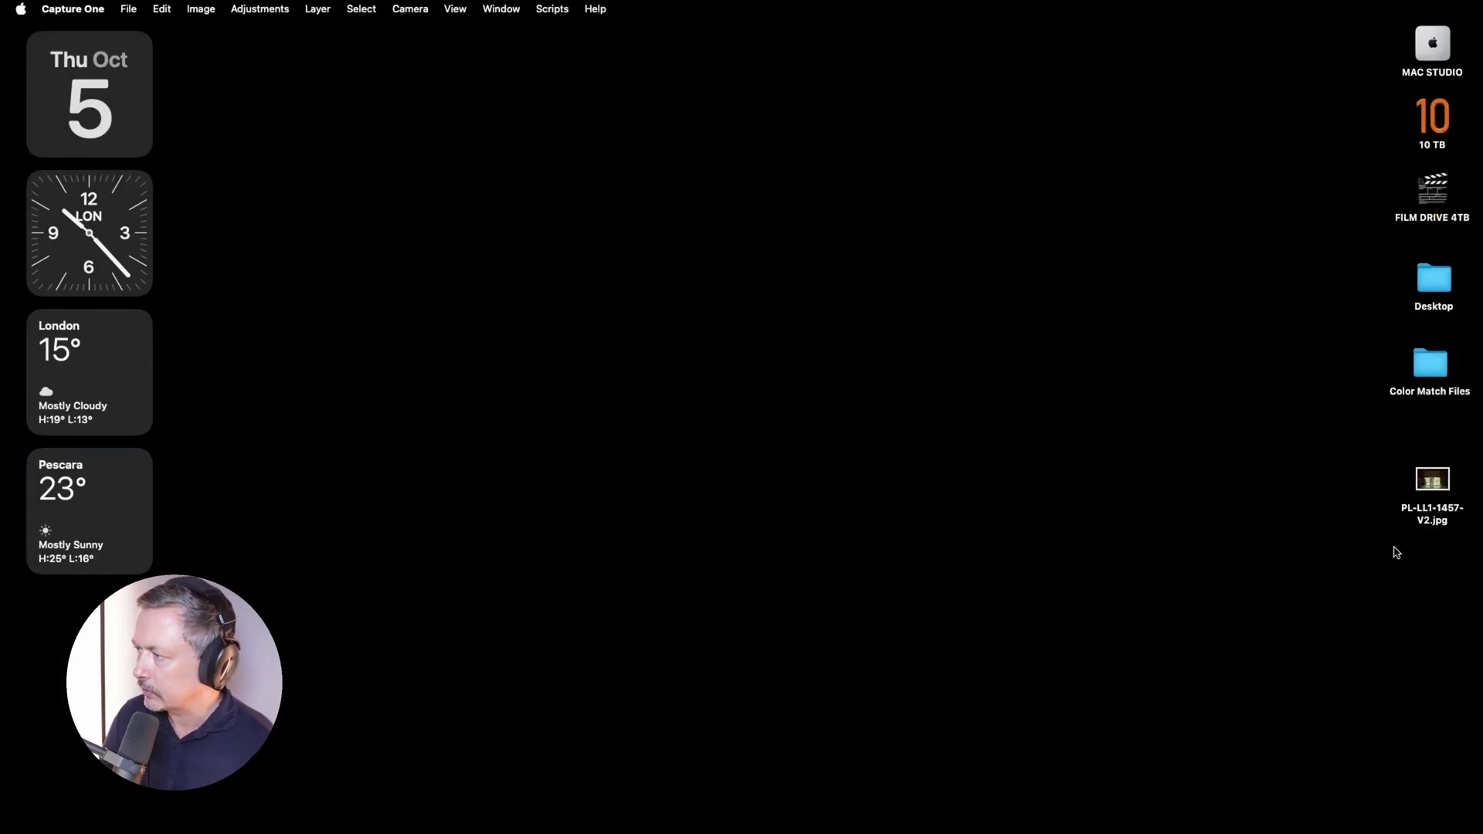
left_click(1436, 480)
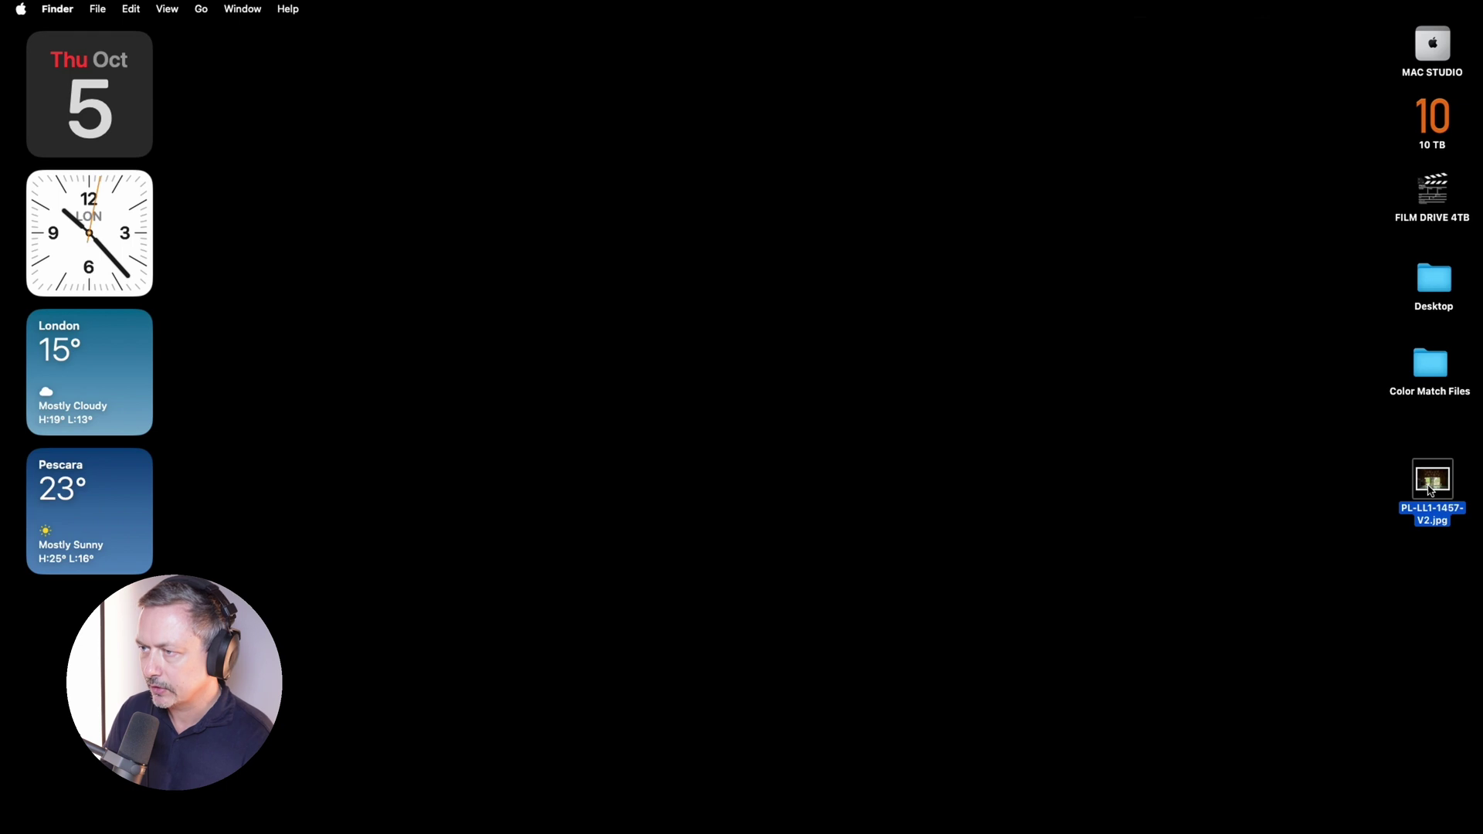
key("space")
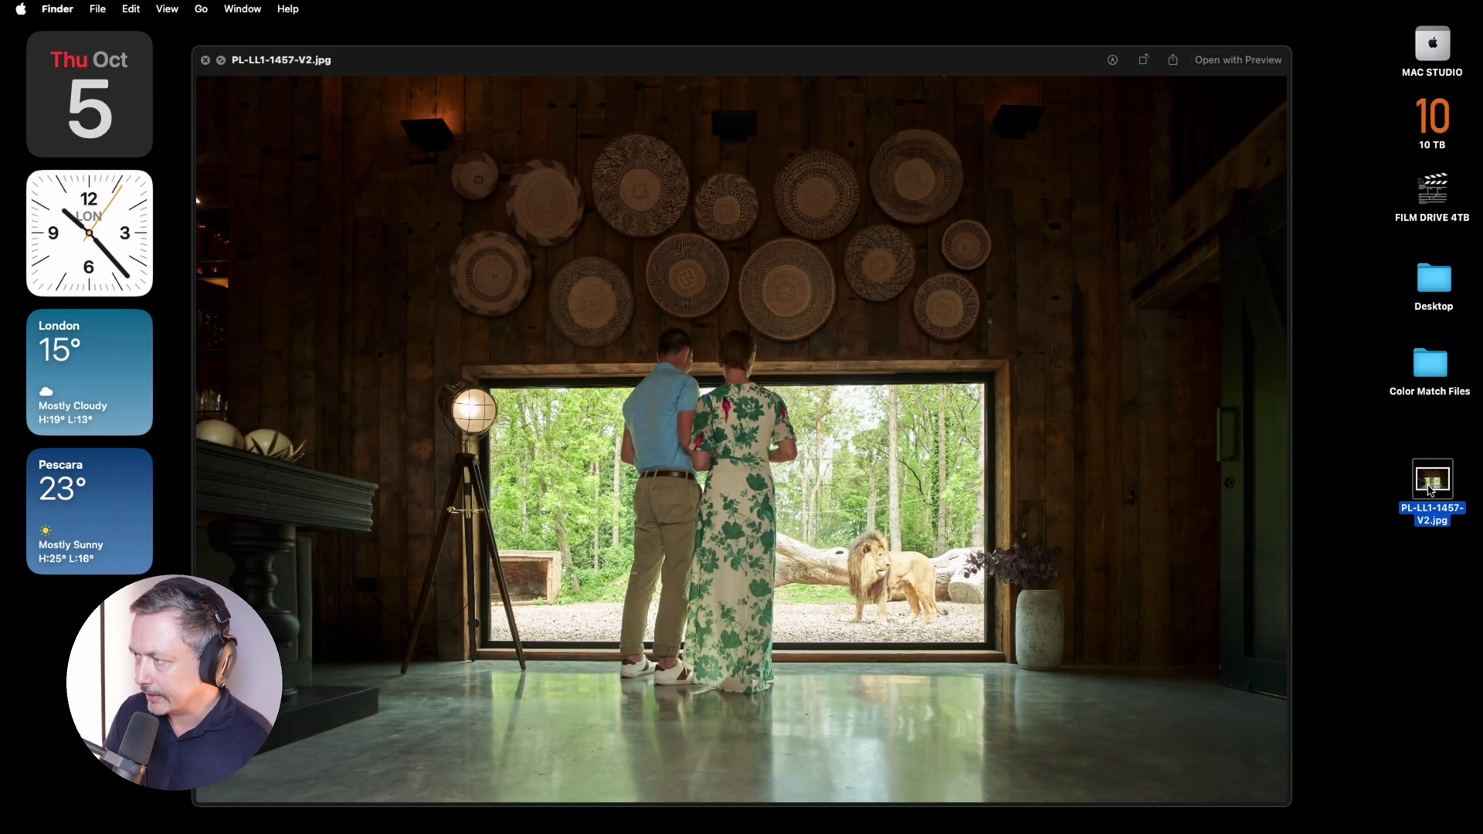
key("space")
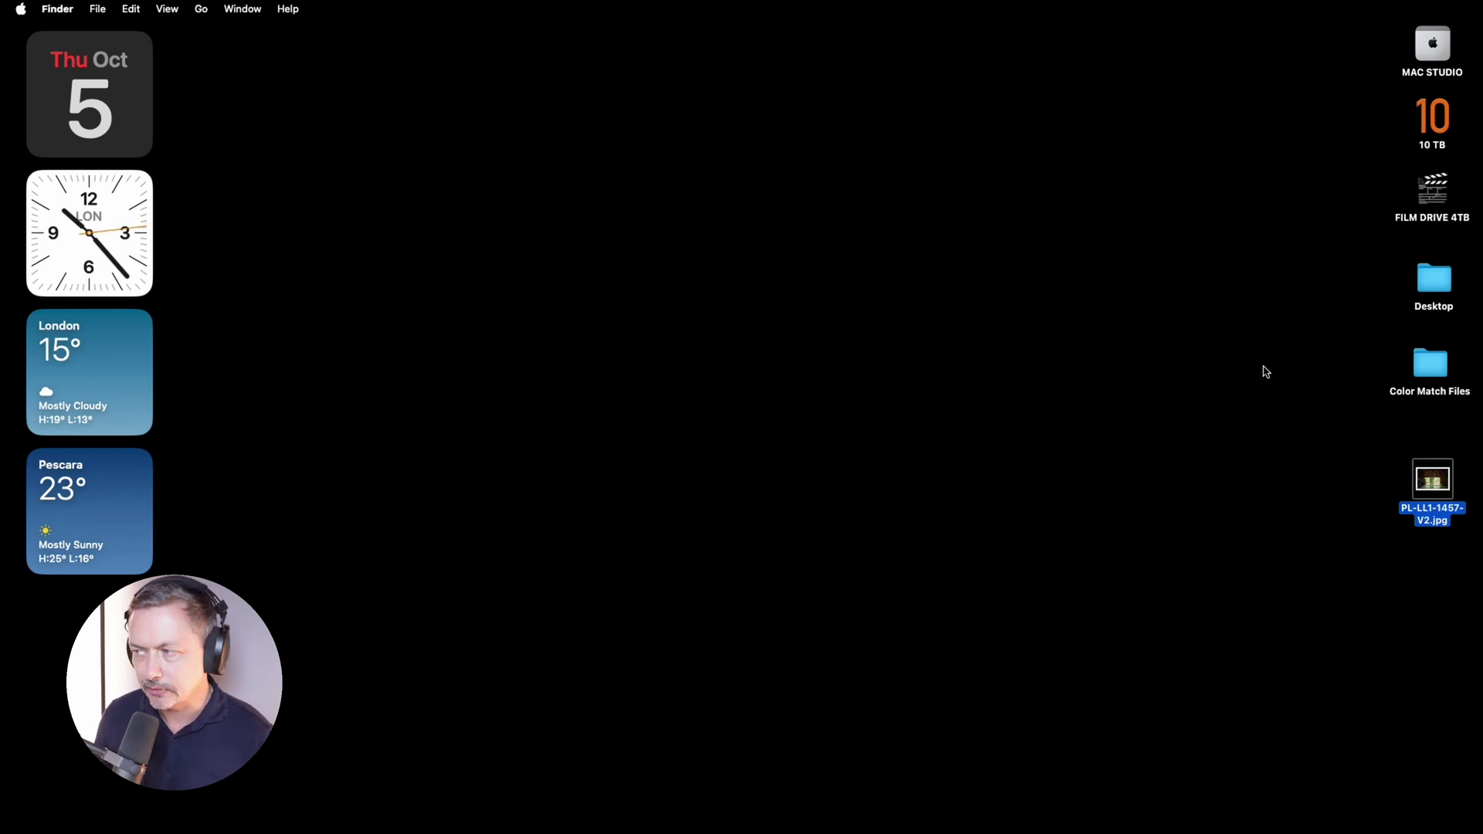
- Launch DaVinci Resolve and export the current frame as a JPEG still to the Desktop
mouse_move(780, 832)
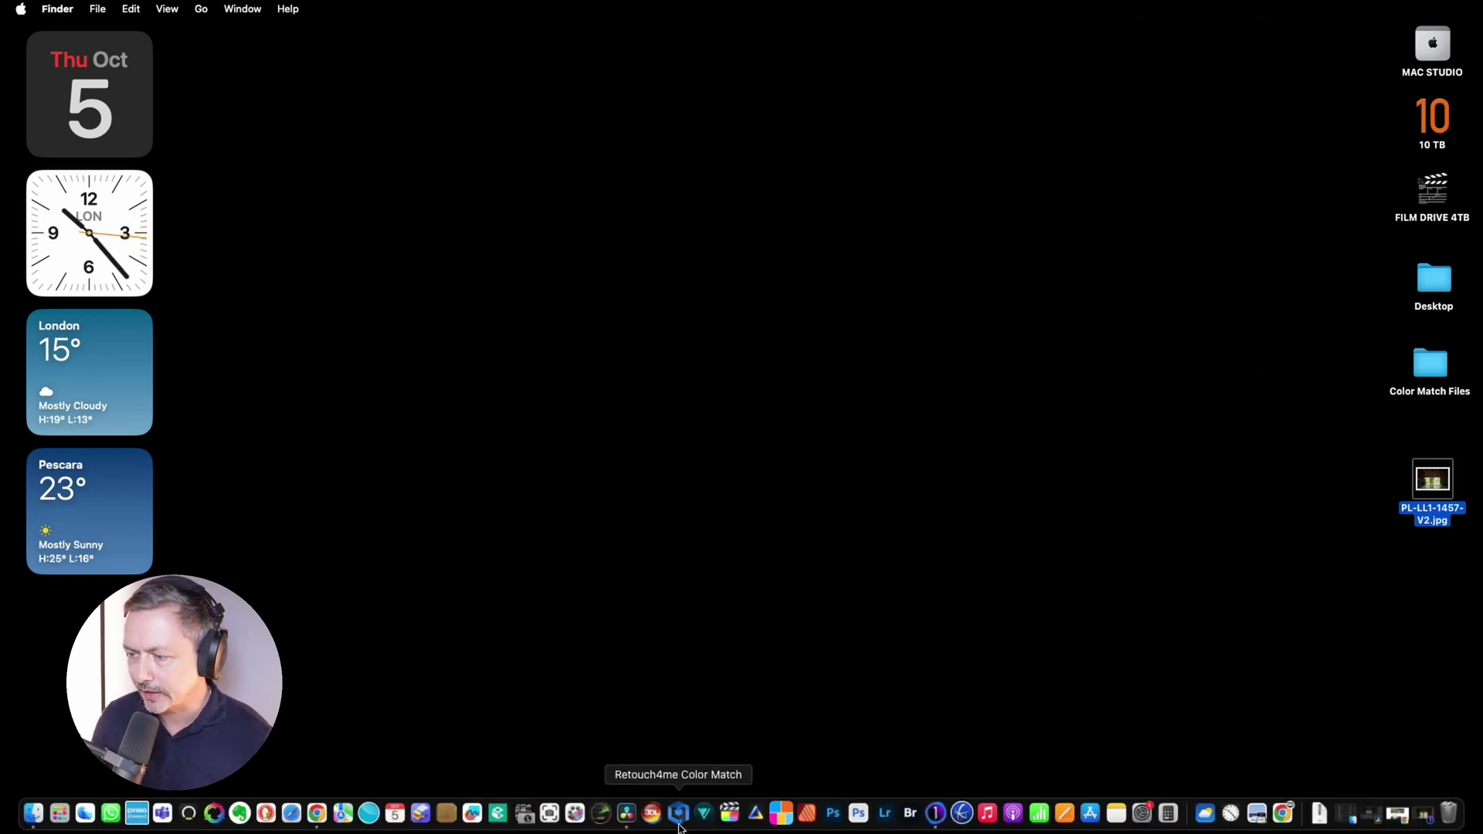
left_click(626, 814)
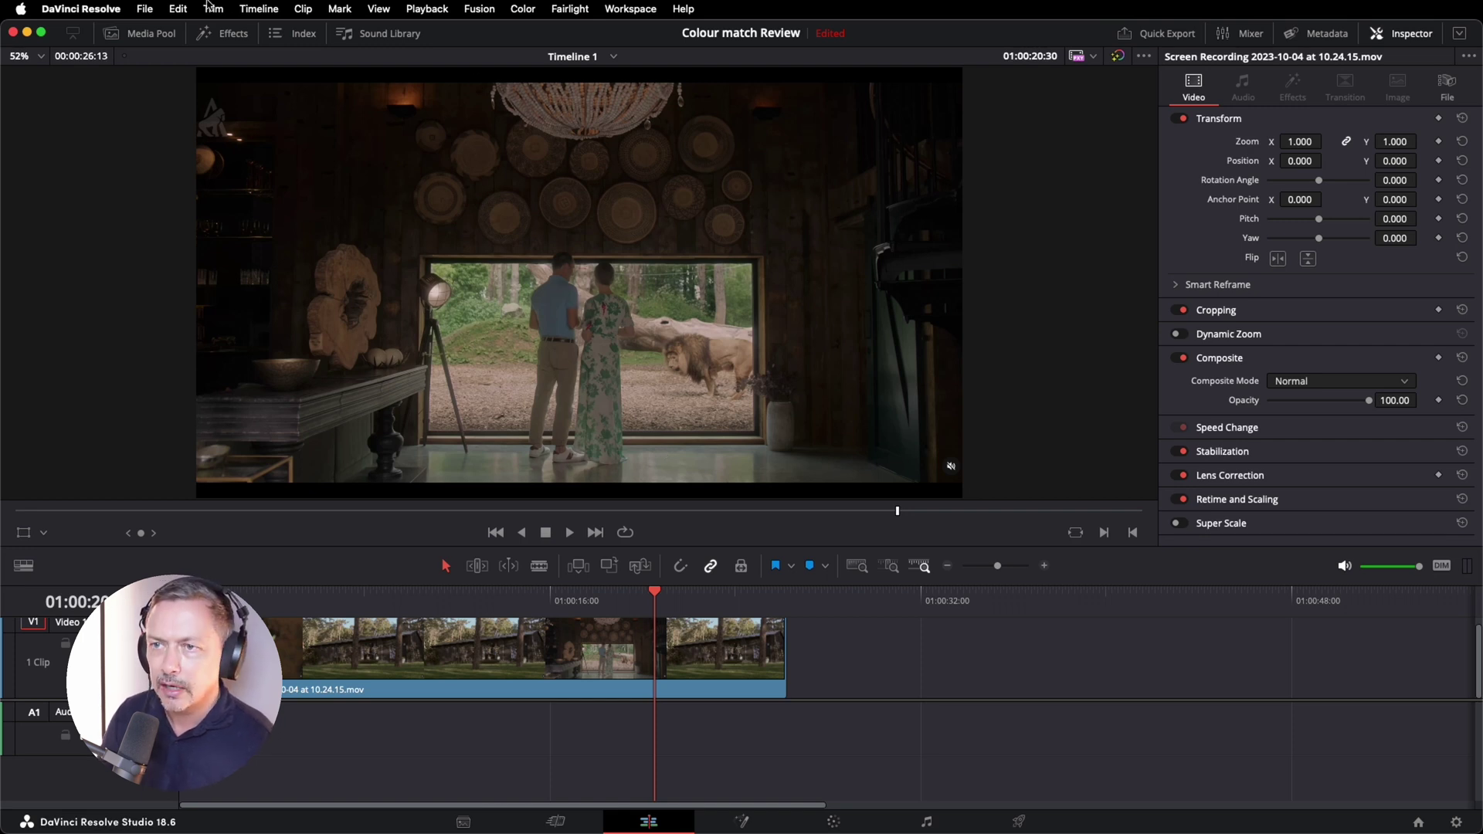
left_click(145, 9)
mouse_move(234, 270)
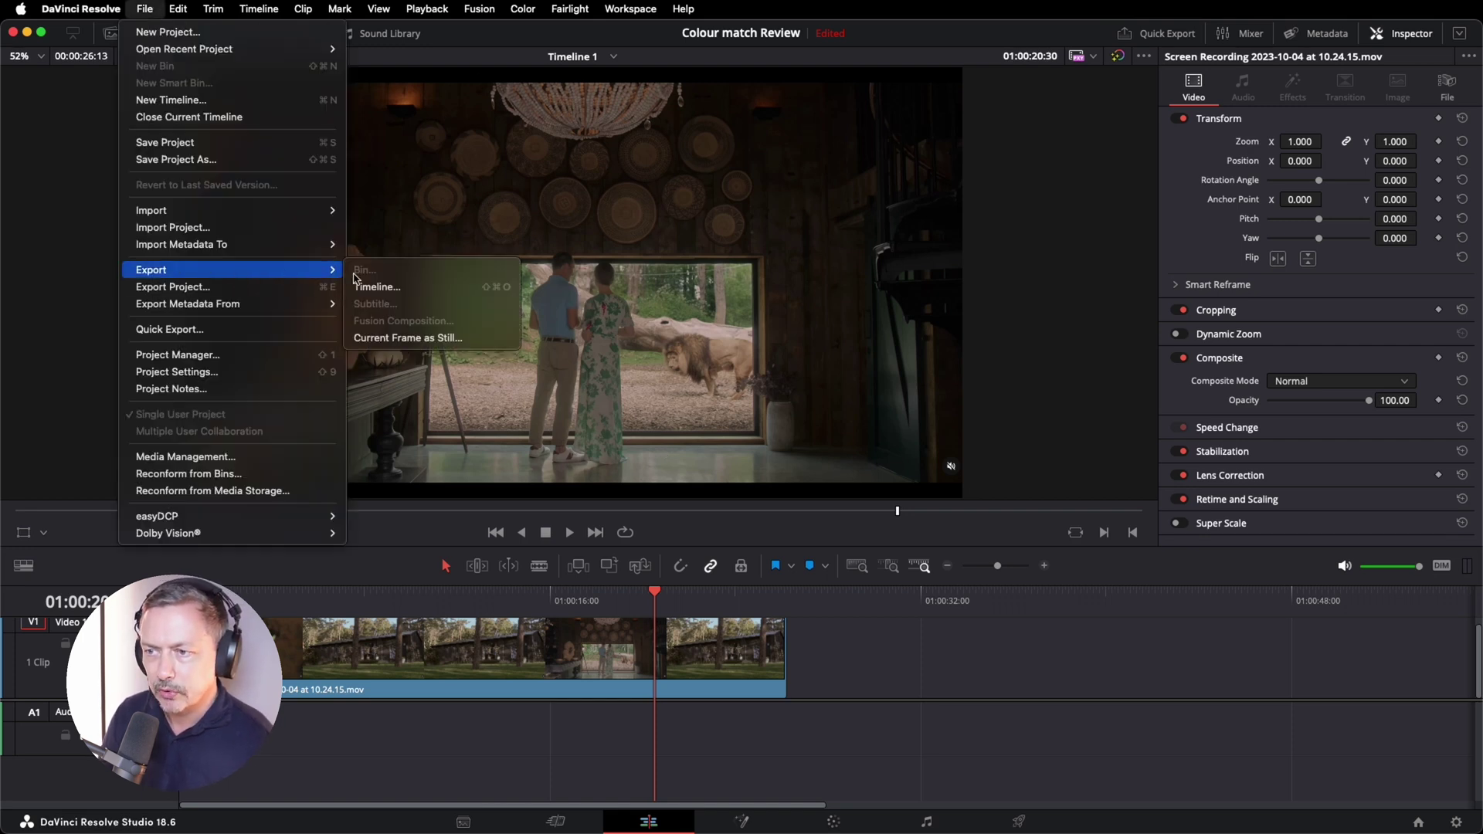
left_click(384, 339)
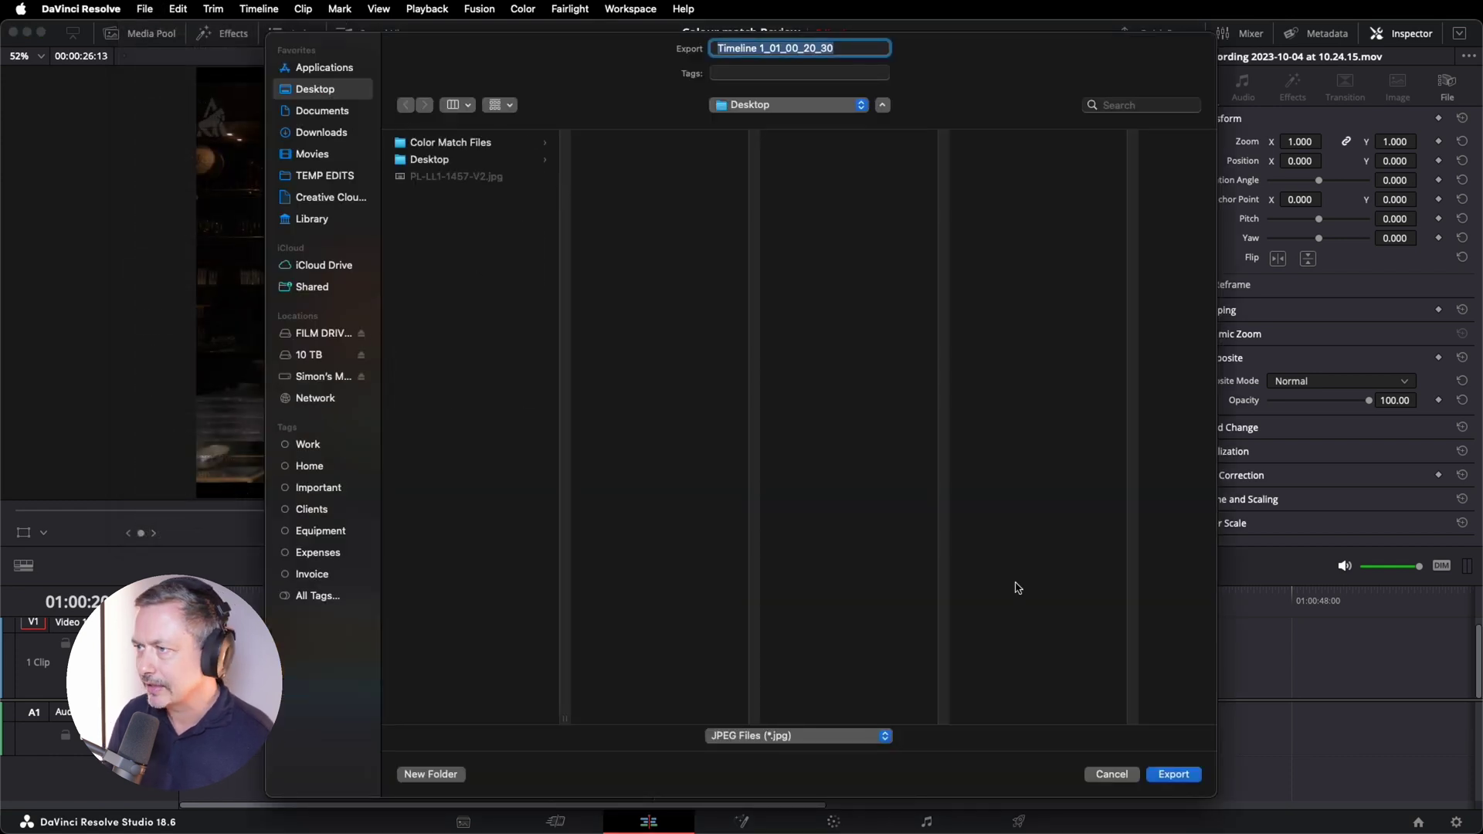
left_click(1194, 780)
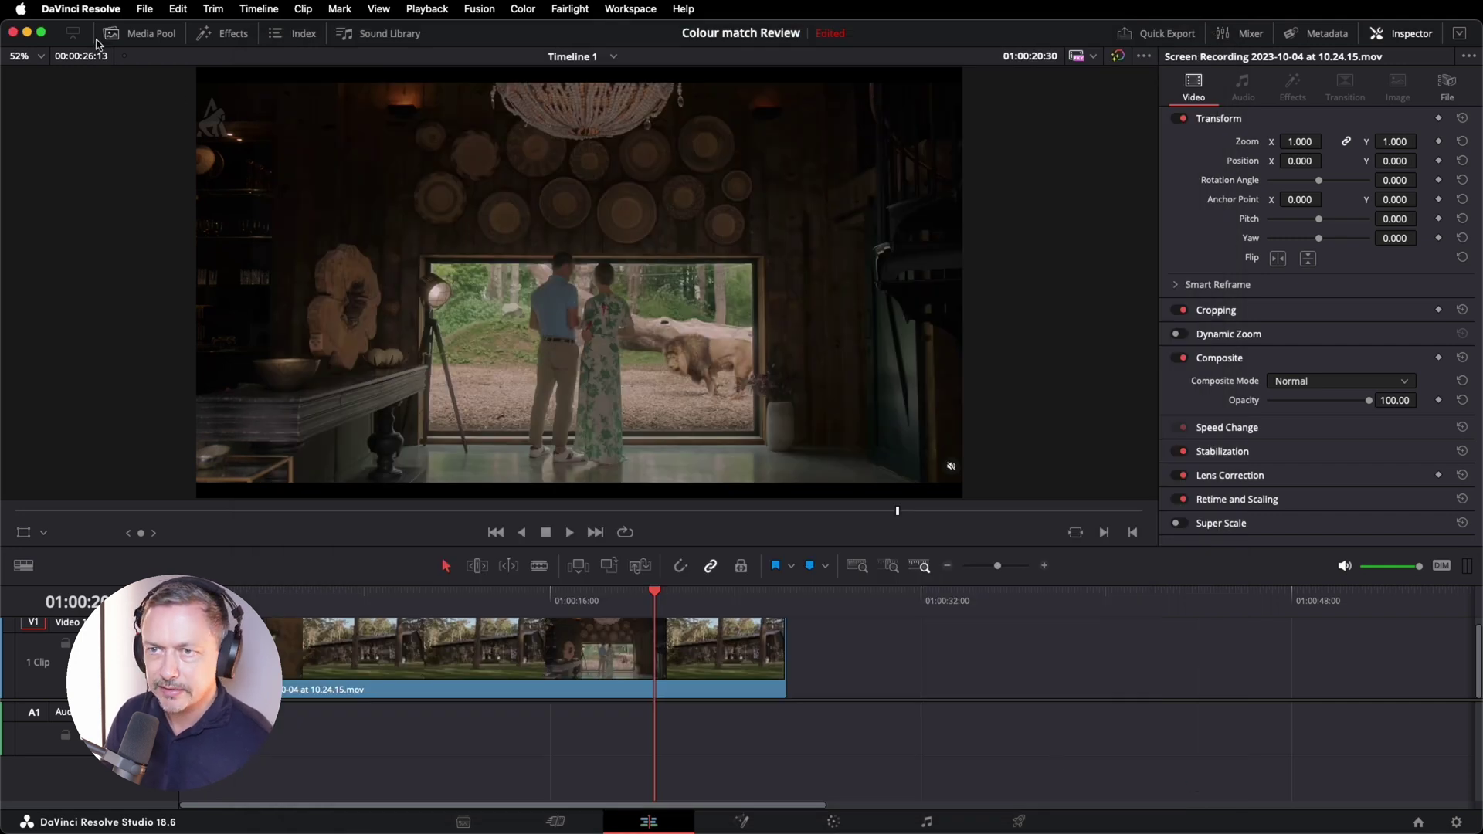
- Compare PL-LL1-1457-V2.jpg and the Timeline still side by side in Preview, then close both
left_click(27, 34)
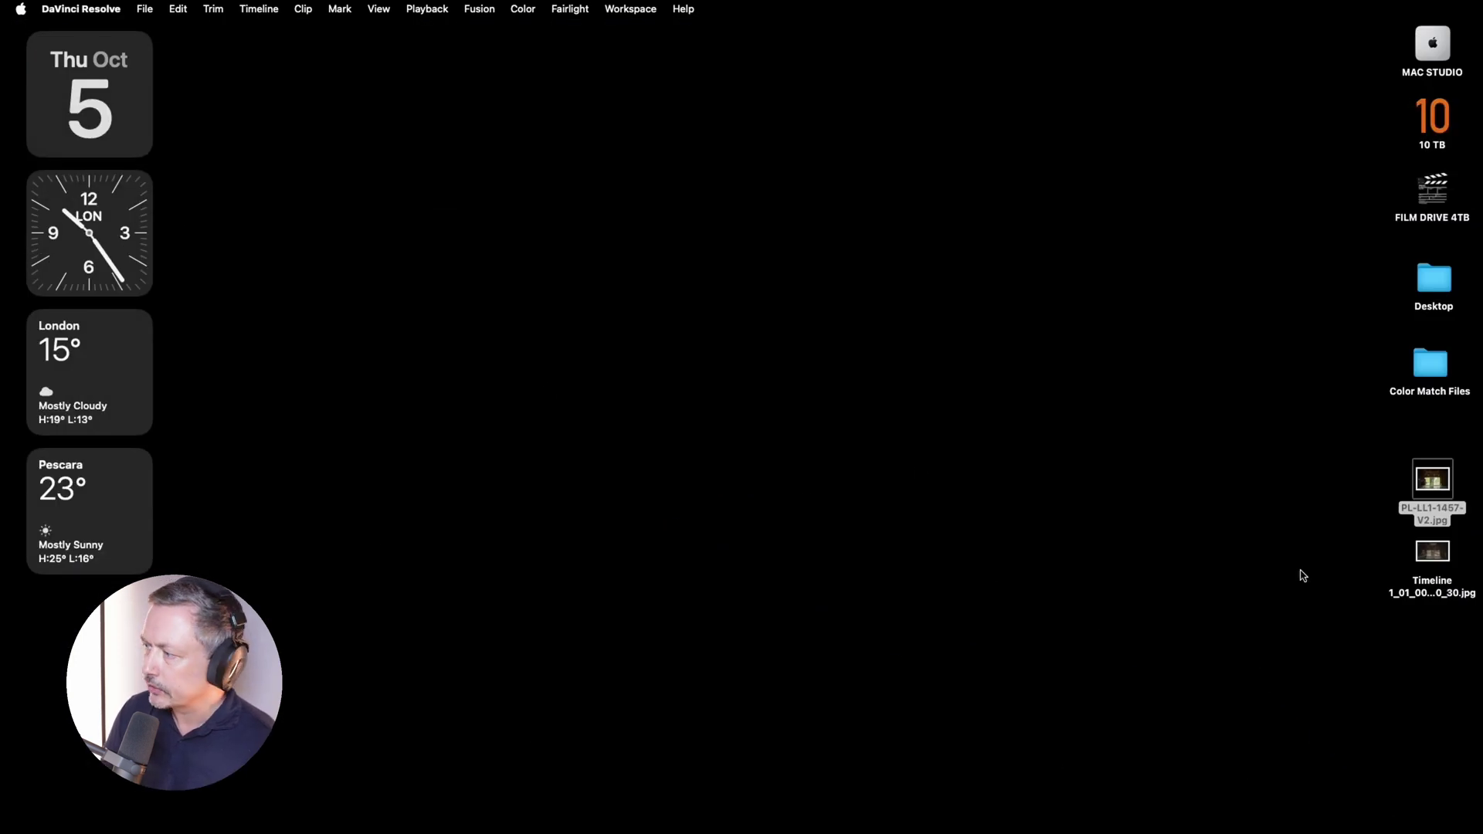
double_click(1431, 472)
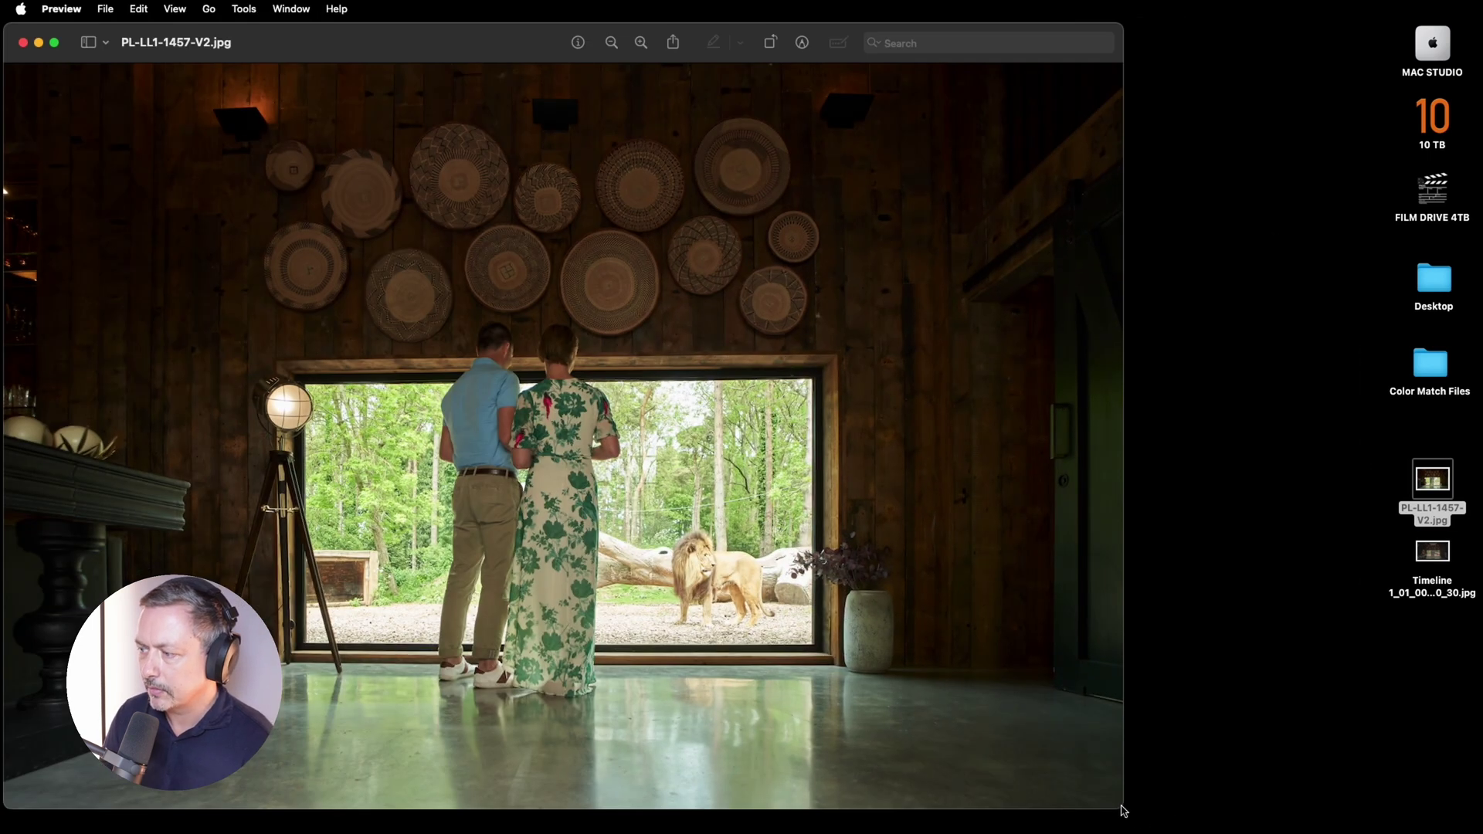
left_click_drag(1121, 807, 608, 643)
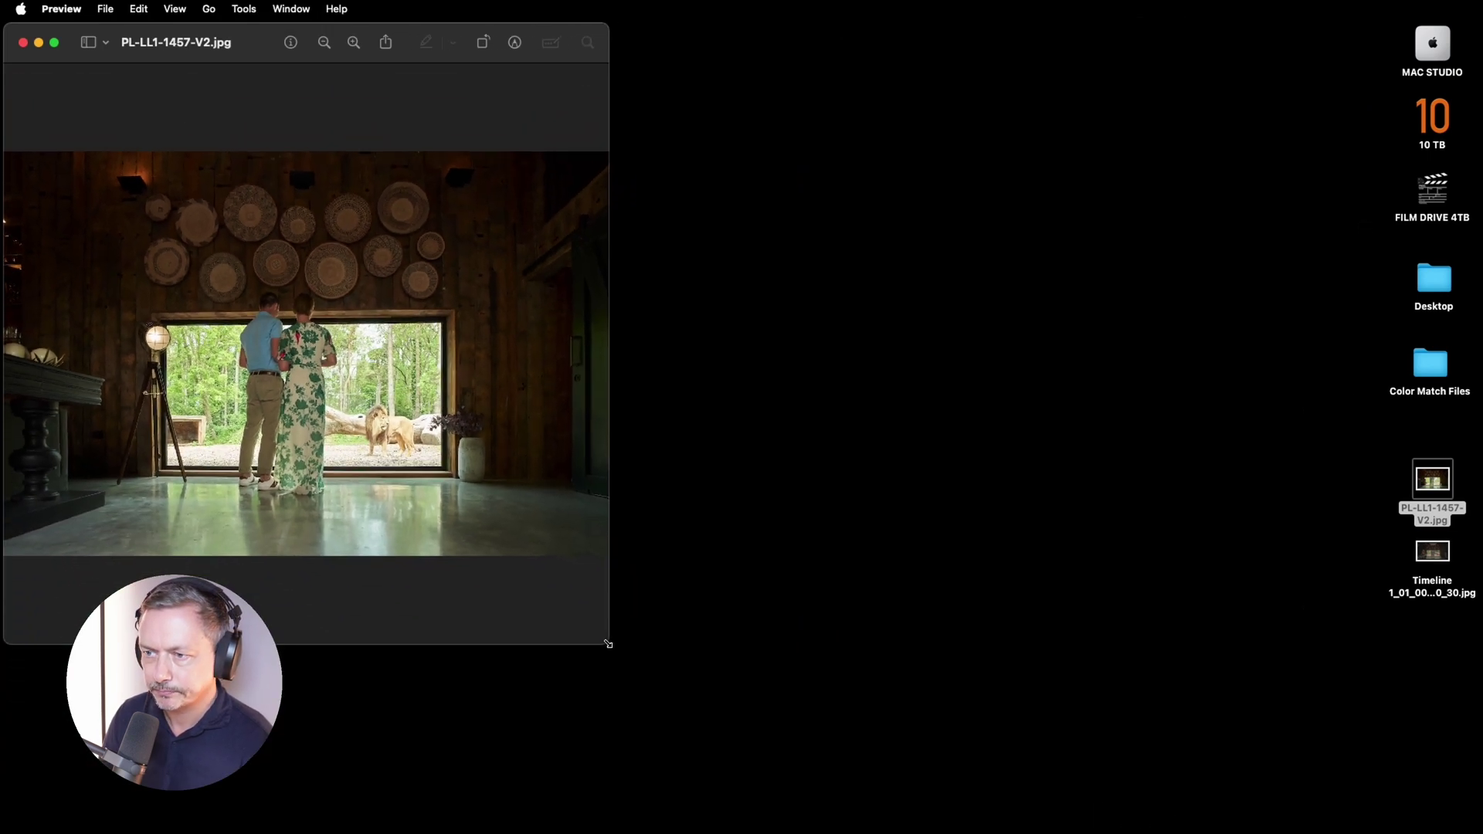
double_click(1433, 552)
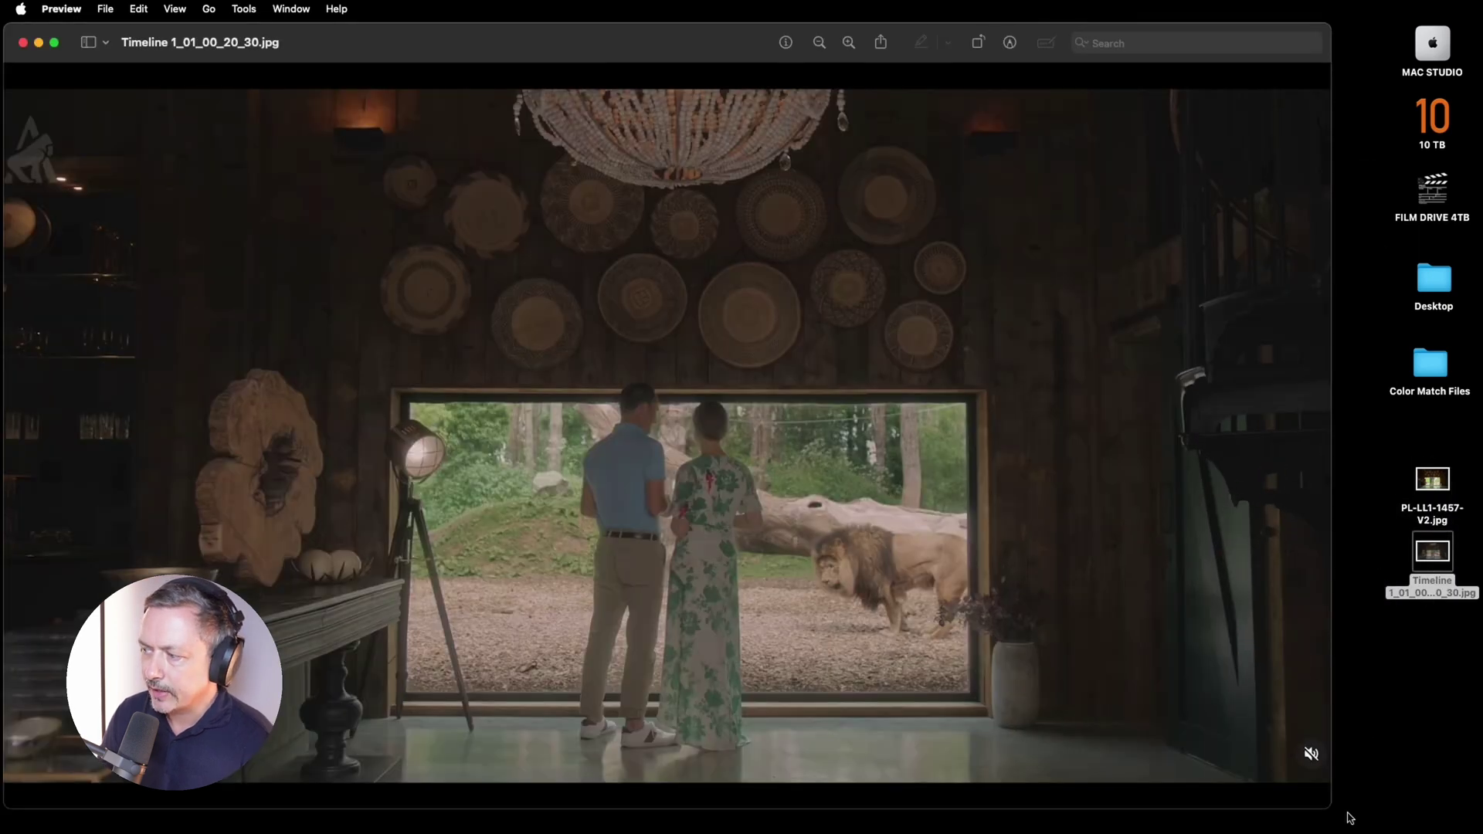
left_click_drag(1336, 811, 695, 607)
left_click_drag(311, 42, 912, 63)
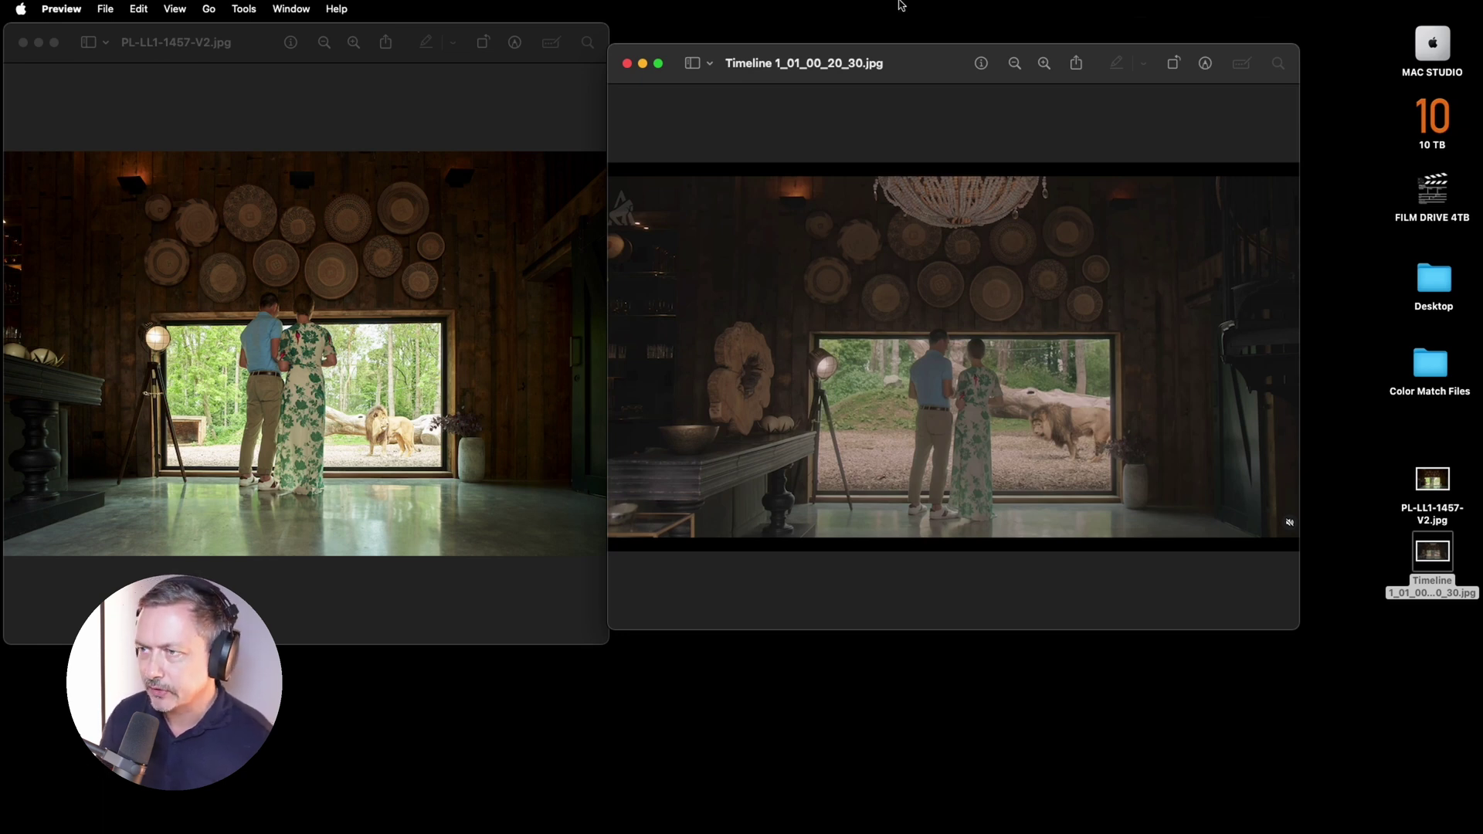
left_click(627, 63)
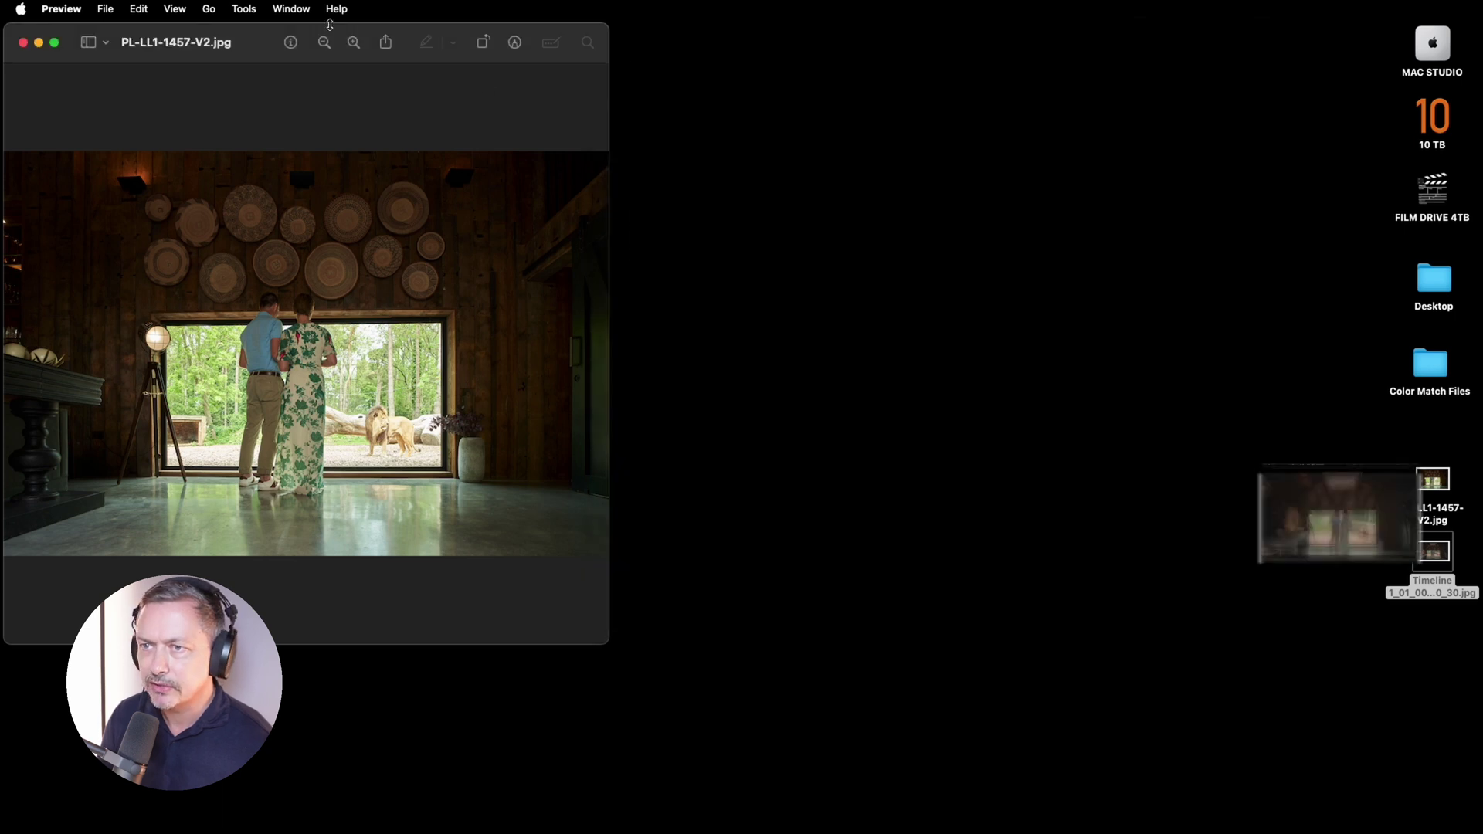
left_click(23, 42)
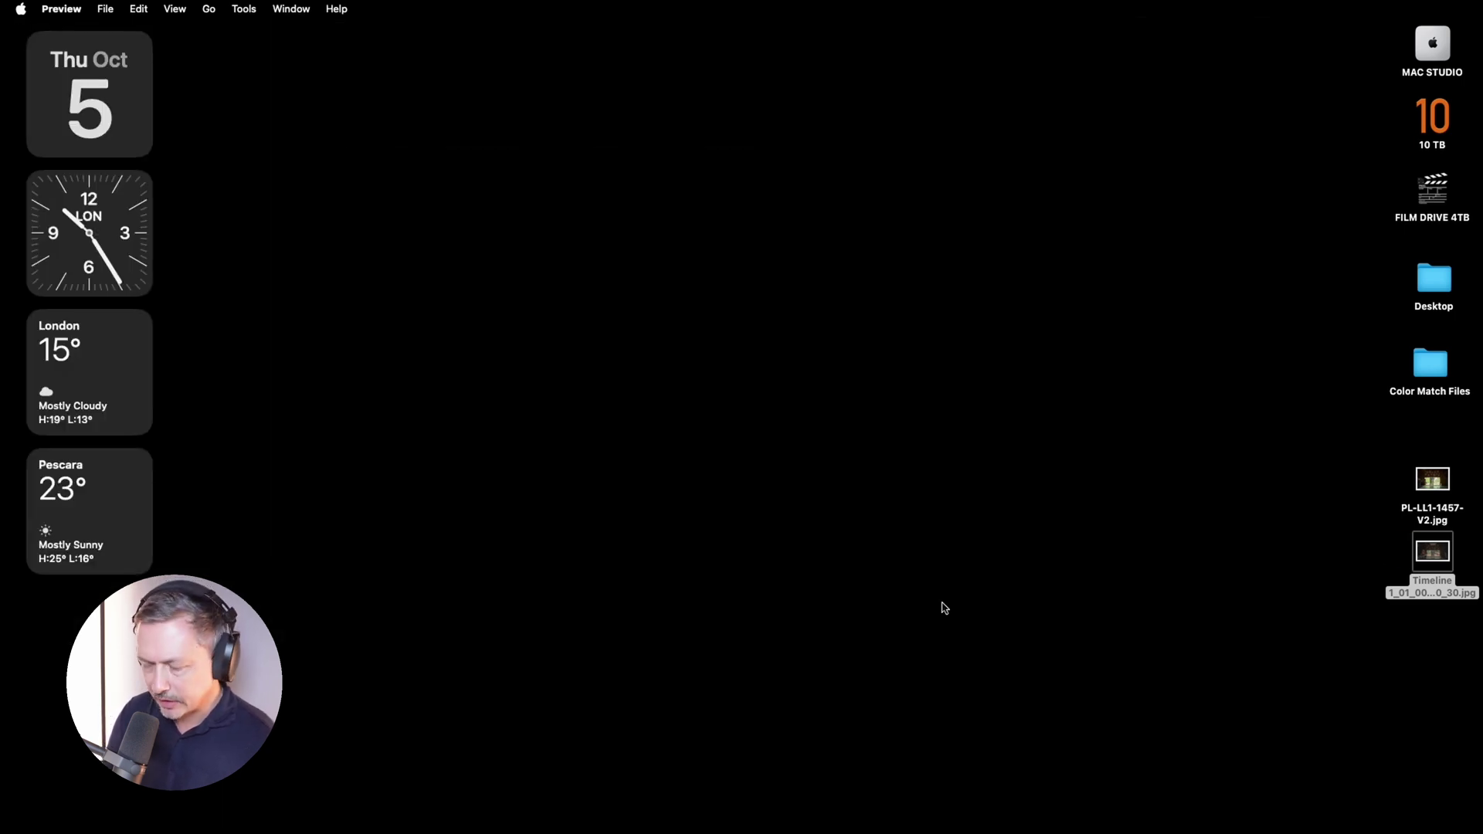
- Launch Retouch4me Color Match and select PL-LL1-1457-V2.jpg from the Desktop
mouse_move(904, 833)
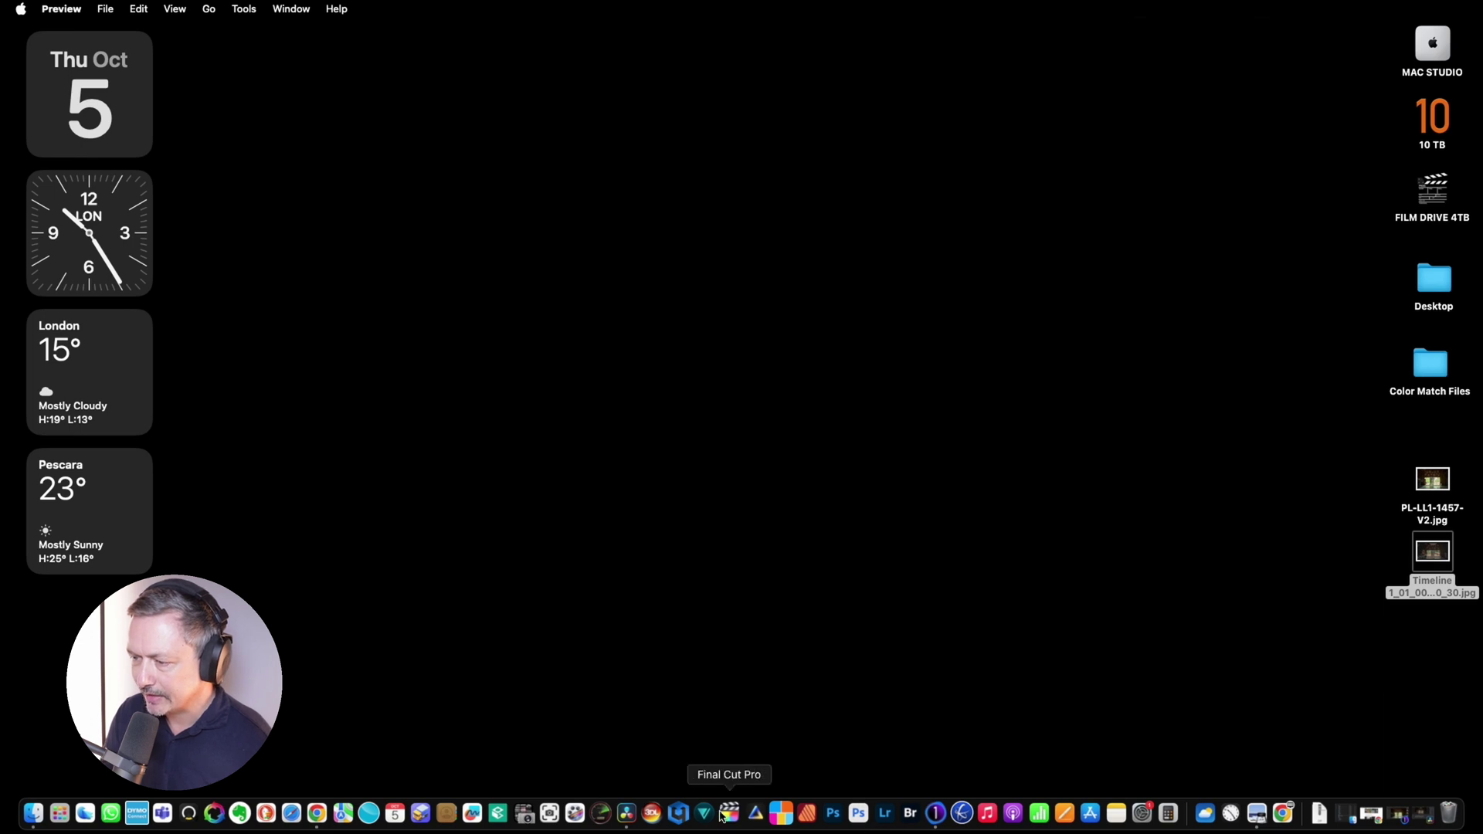
left_click(677, 817)
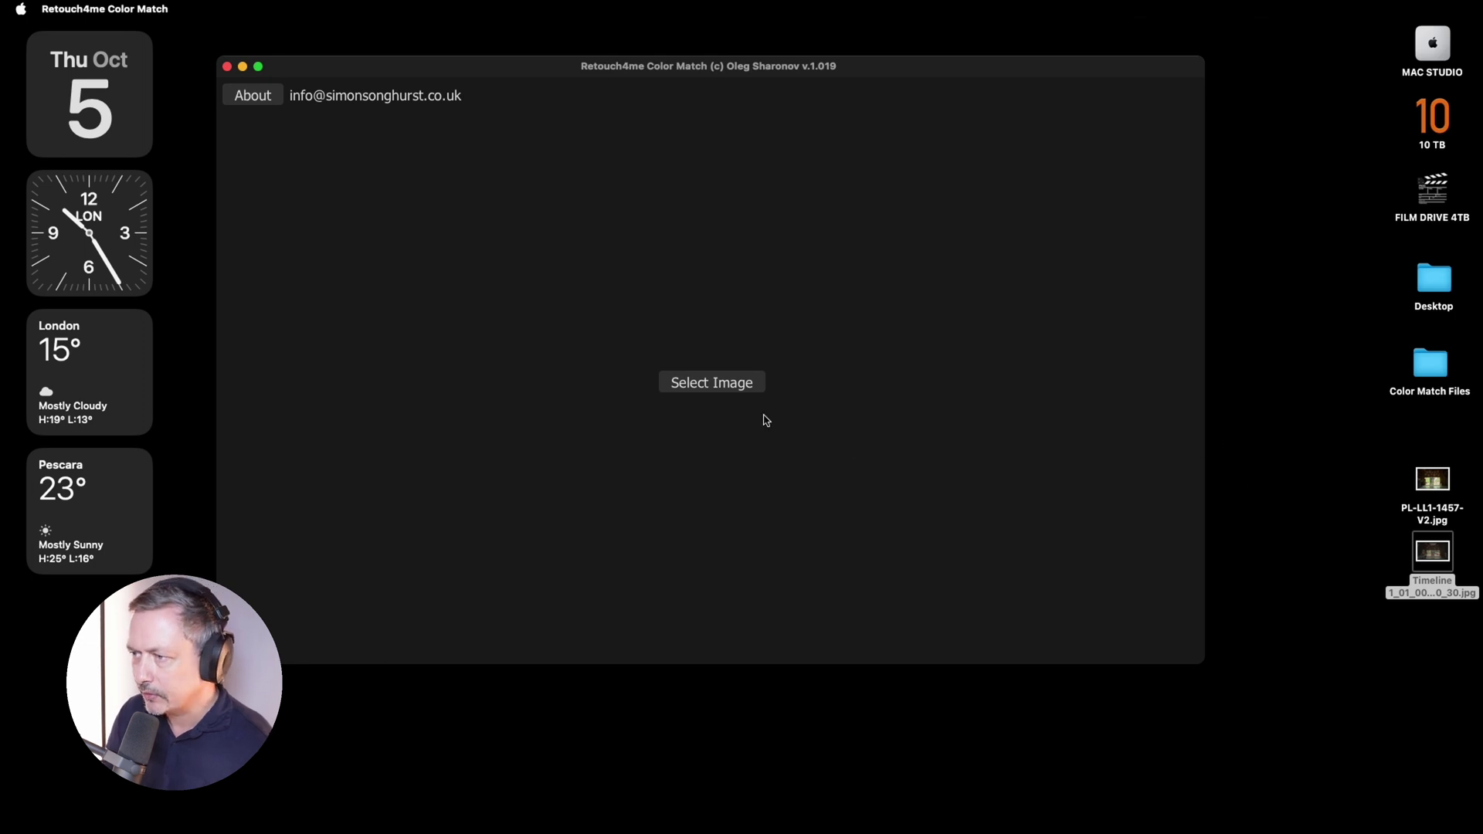
left_click(732, 385)
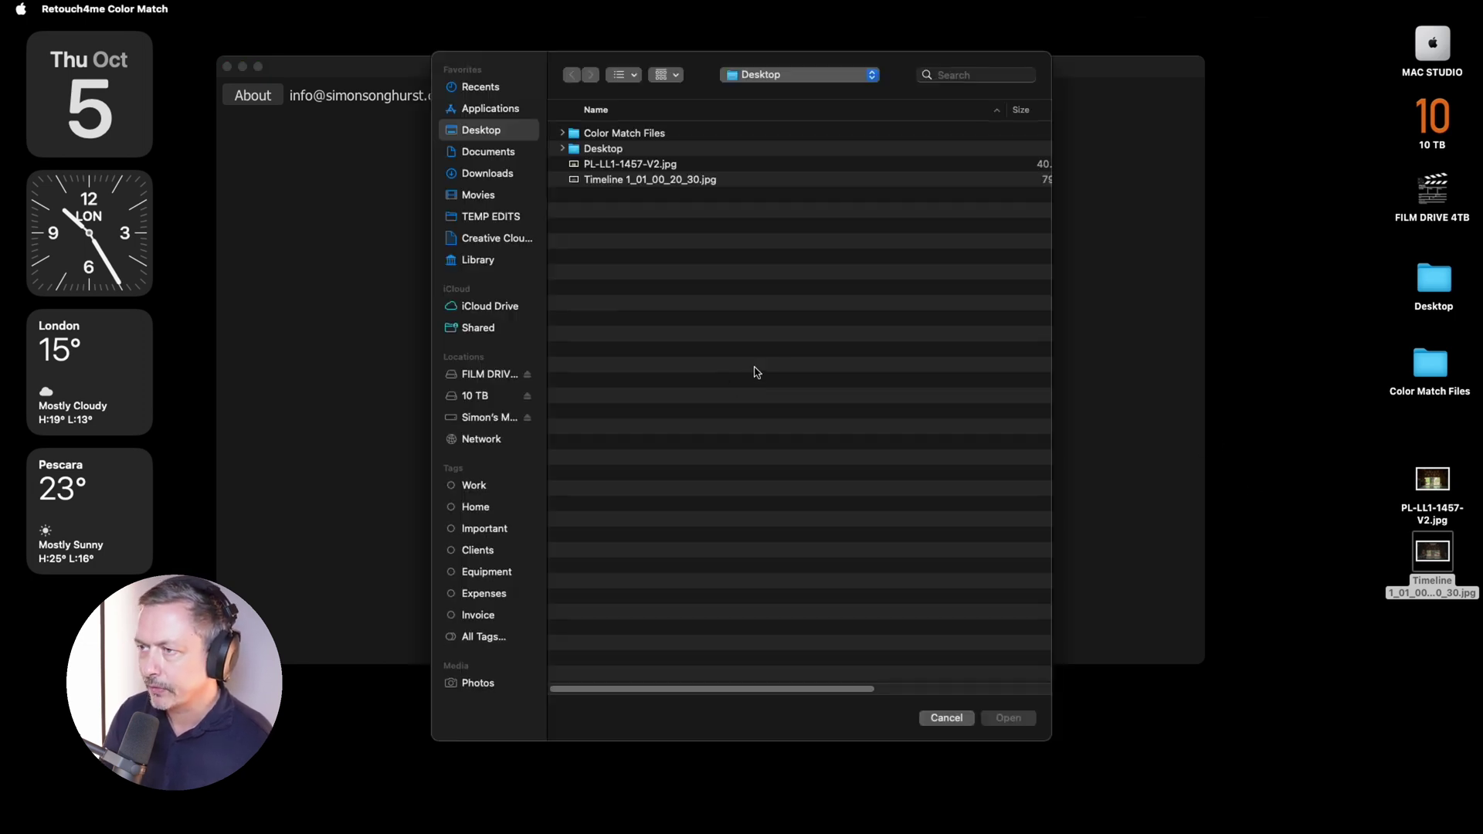
left_click(655, 166)
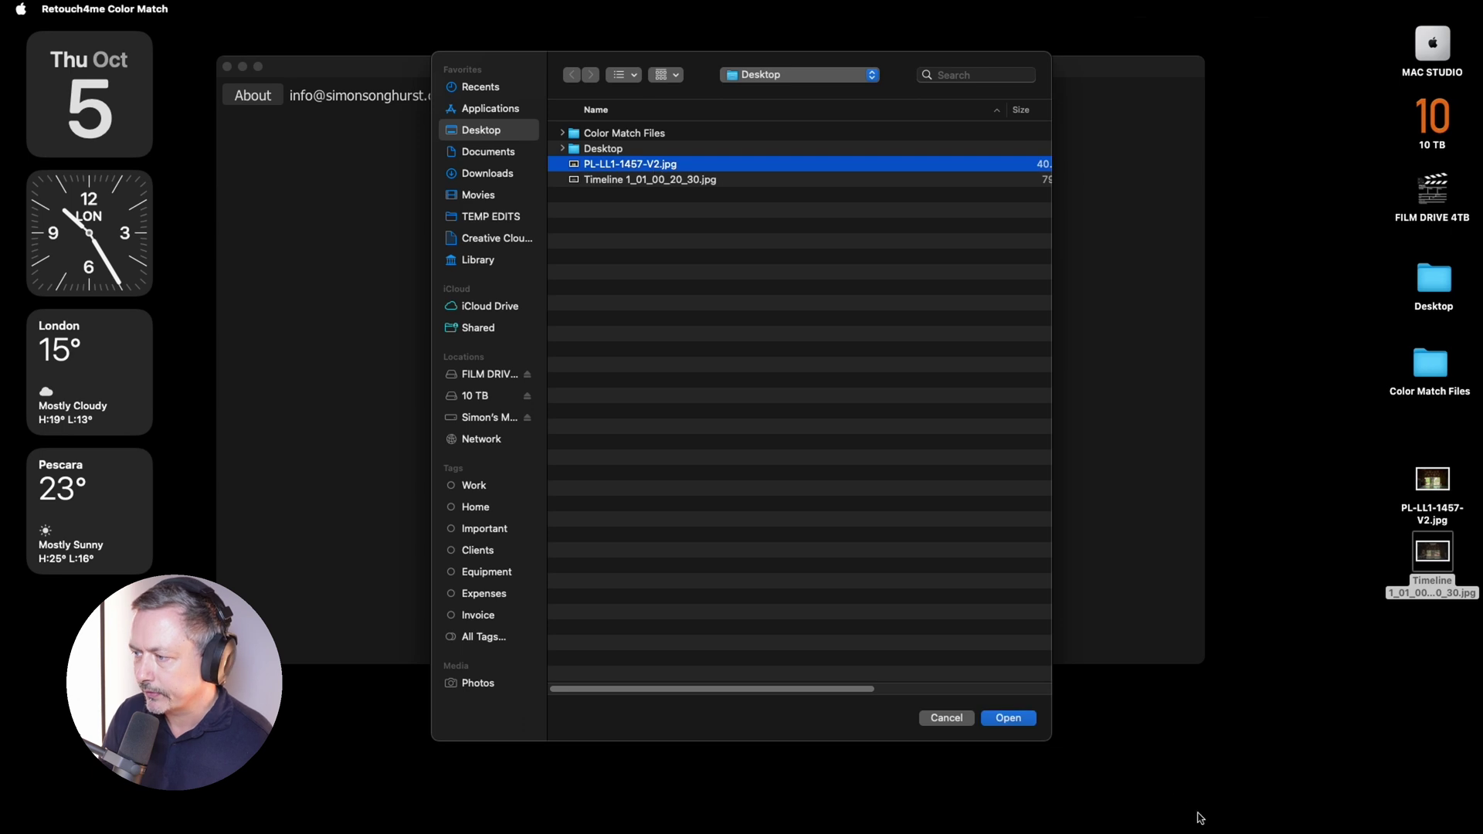
- Open PL-LL1-1457-V2.jpg in Color Match and nudge the app window left and down
left_click(1014, 721)
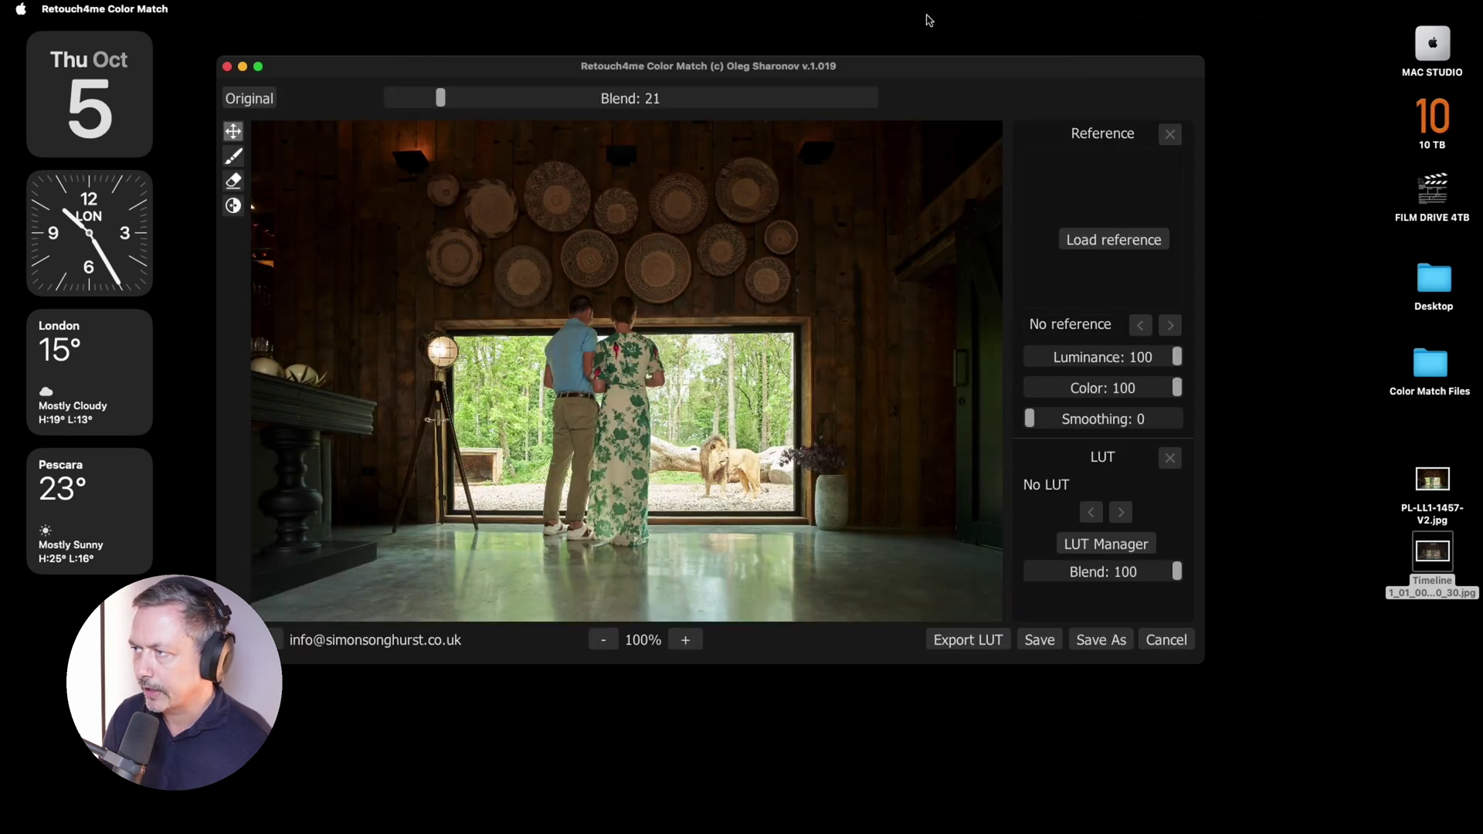
left_click_drag(920, 69, 890, 87)
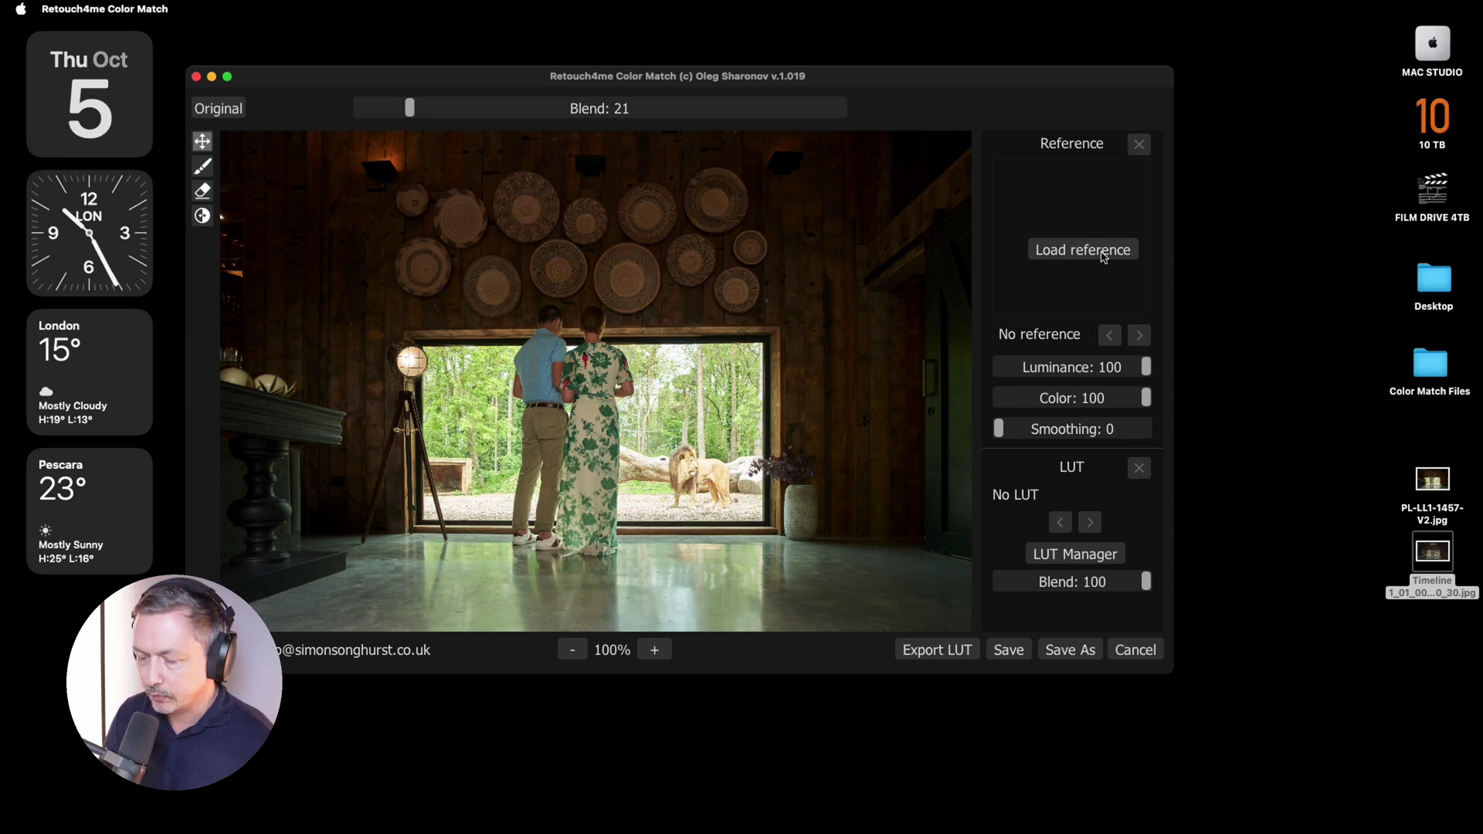
- Load Timeline 1_01_00_20_30.jpg as the reference image
left_click(1105, 251)
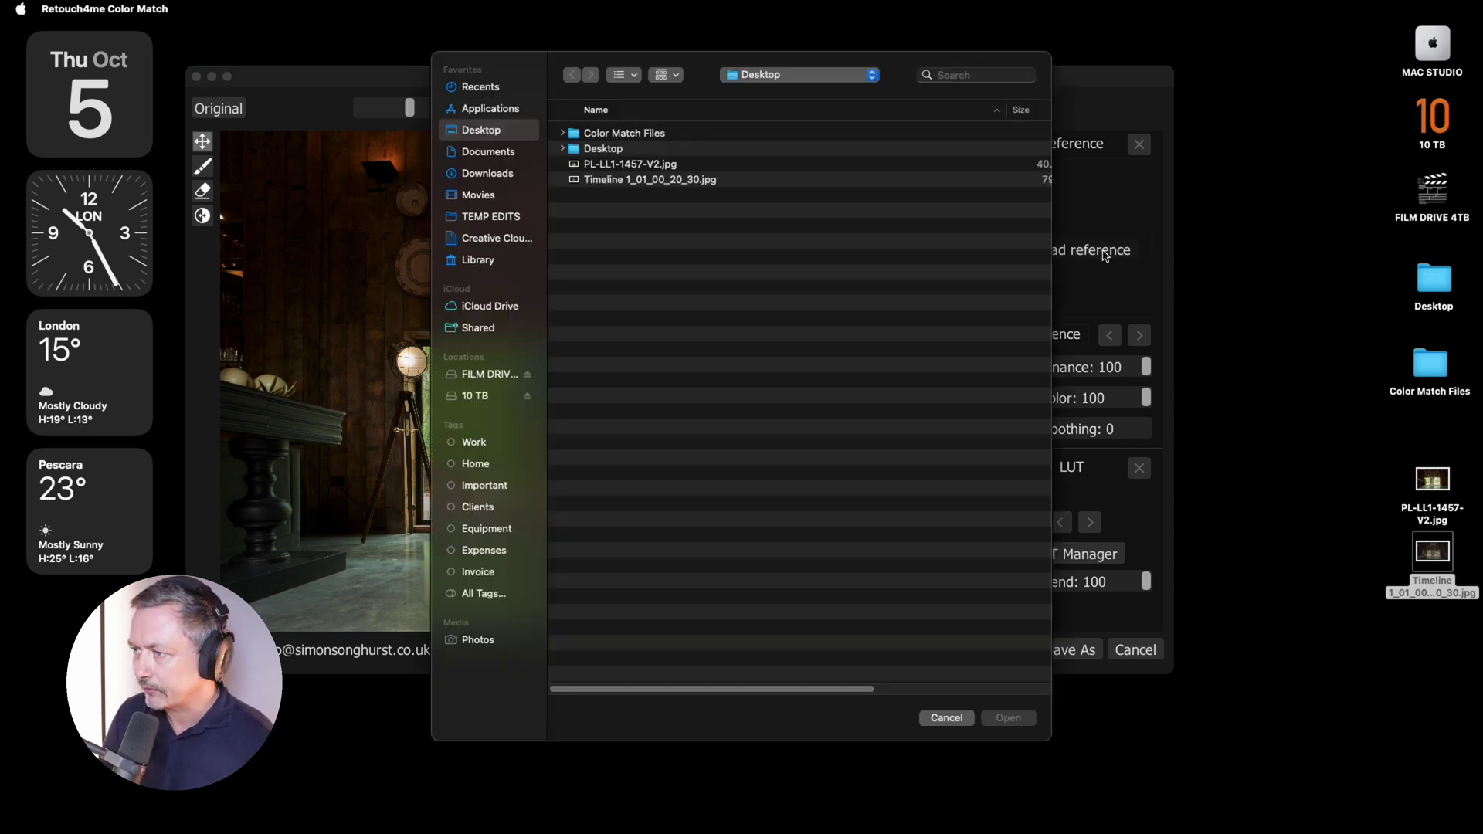
left_click(653, 182)
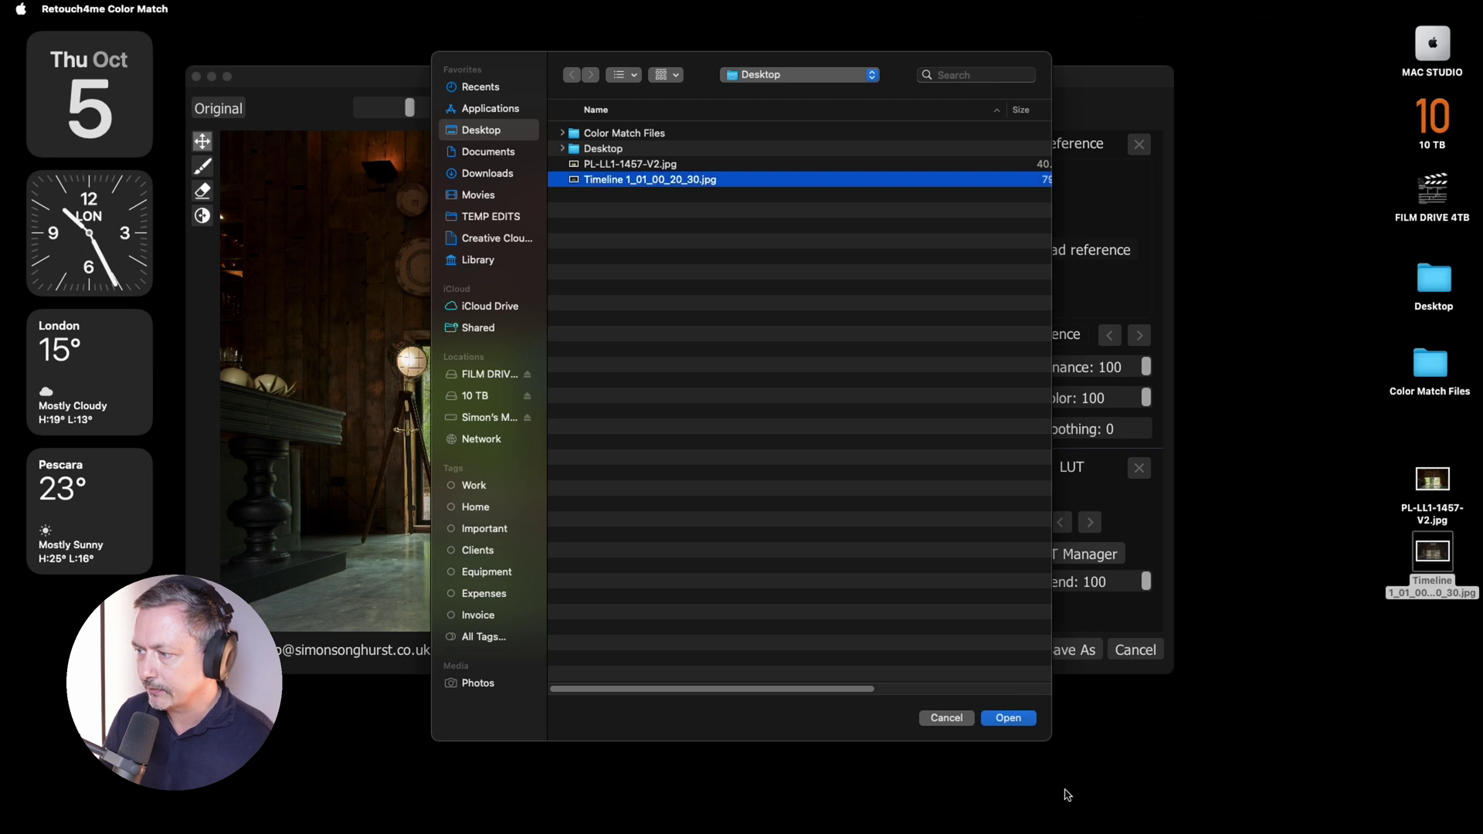
left_click(1008, 720)
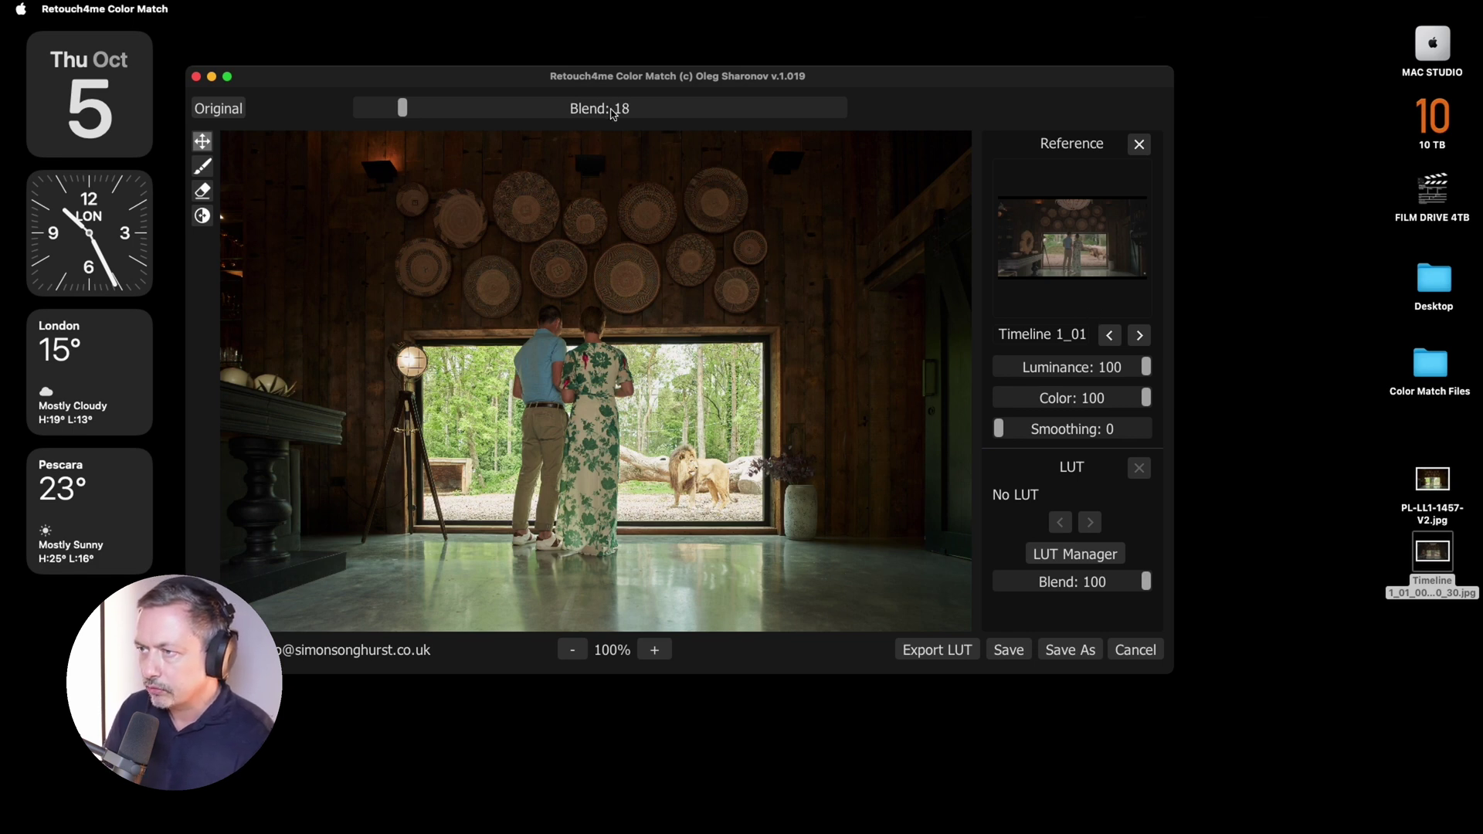
- Set Blend to 102 and toggle Original to compare against the ungraded photo
left_click(612, 113)
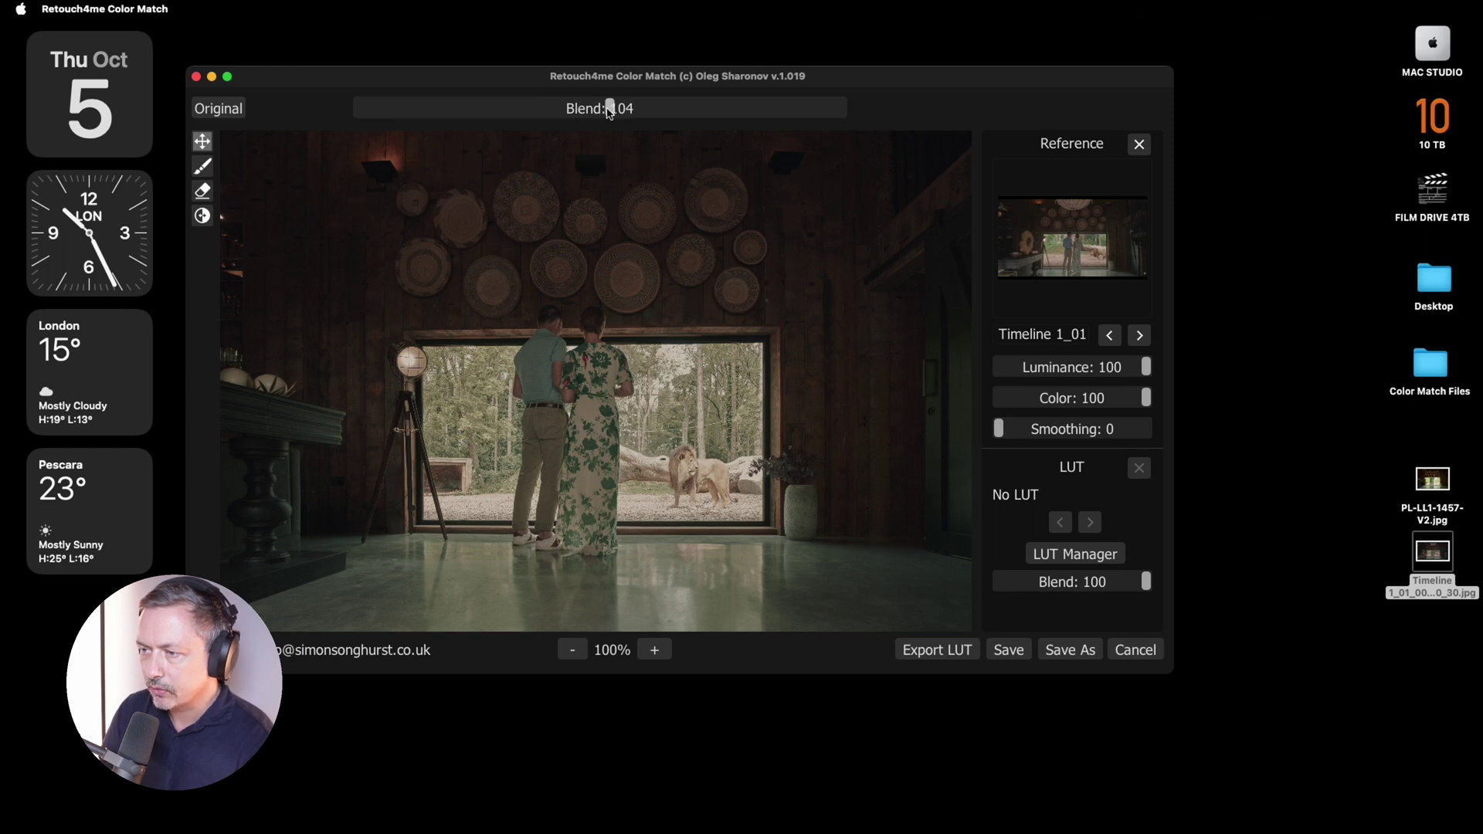
left_click_drag(612, 112, 604, 112)
left_click(229, 112)
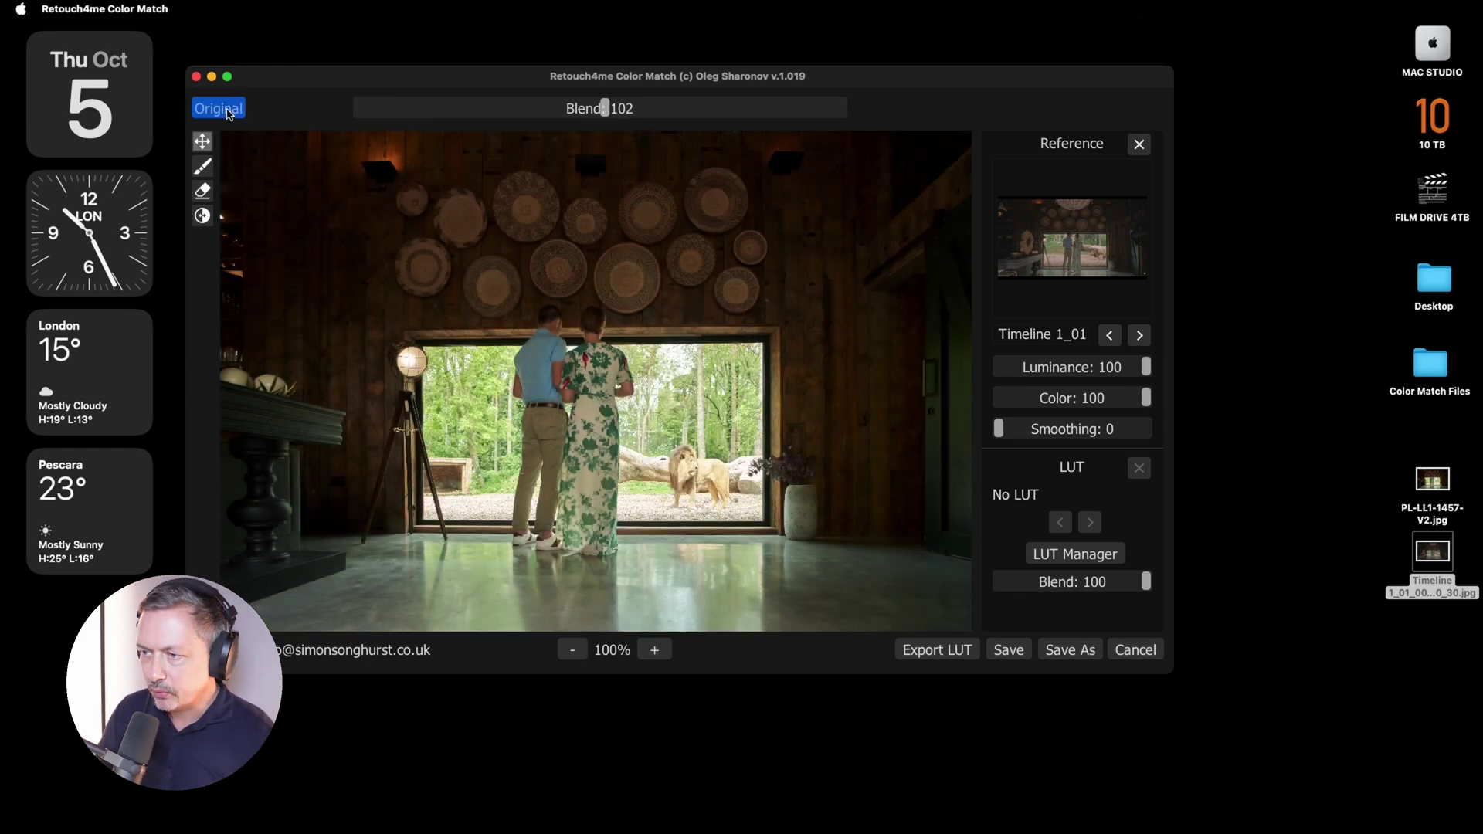
left_click(229, 112)
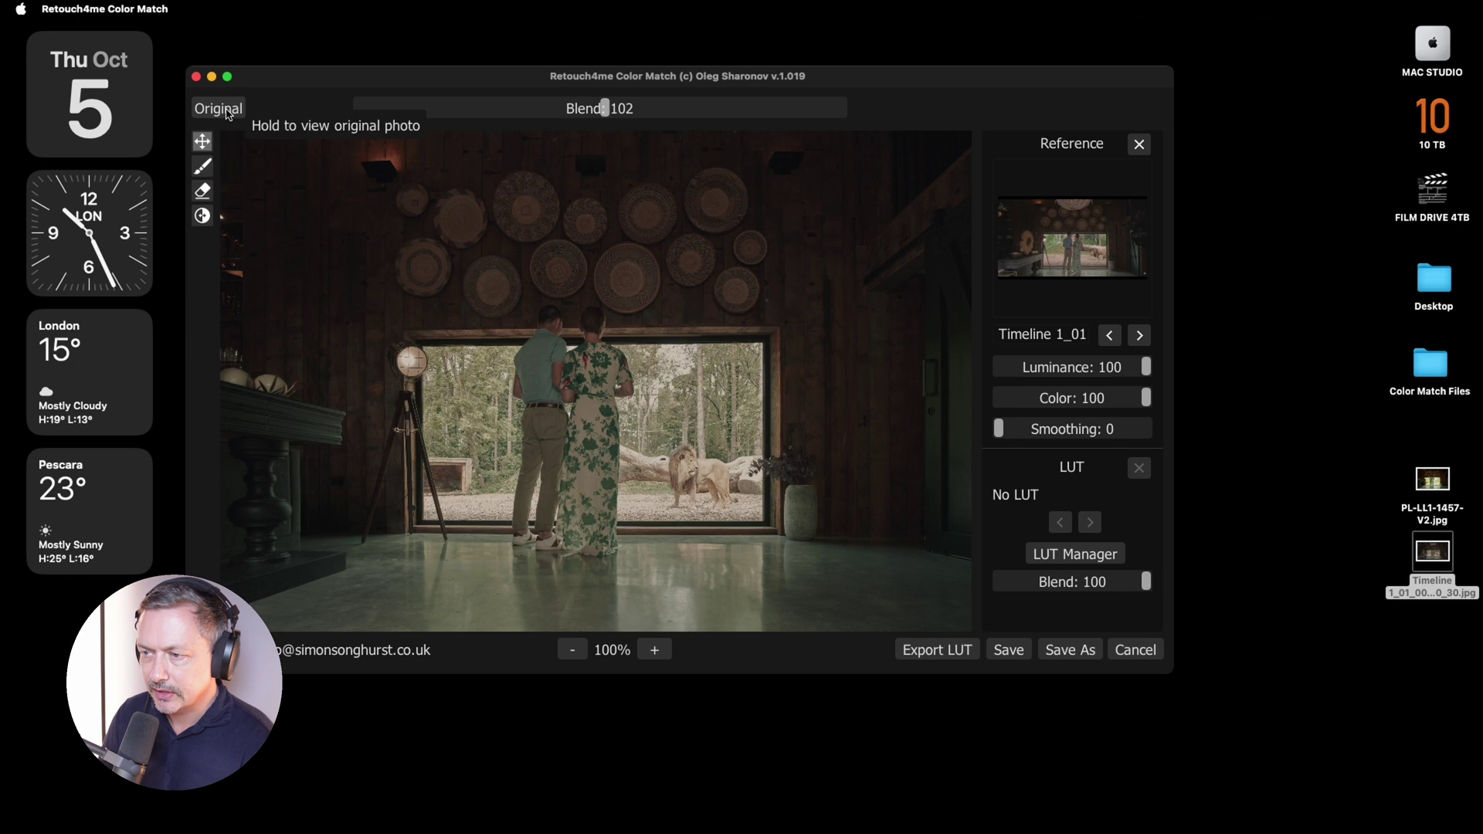
left_click(227, 113)
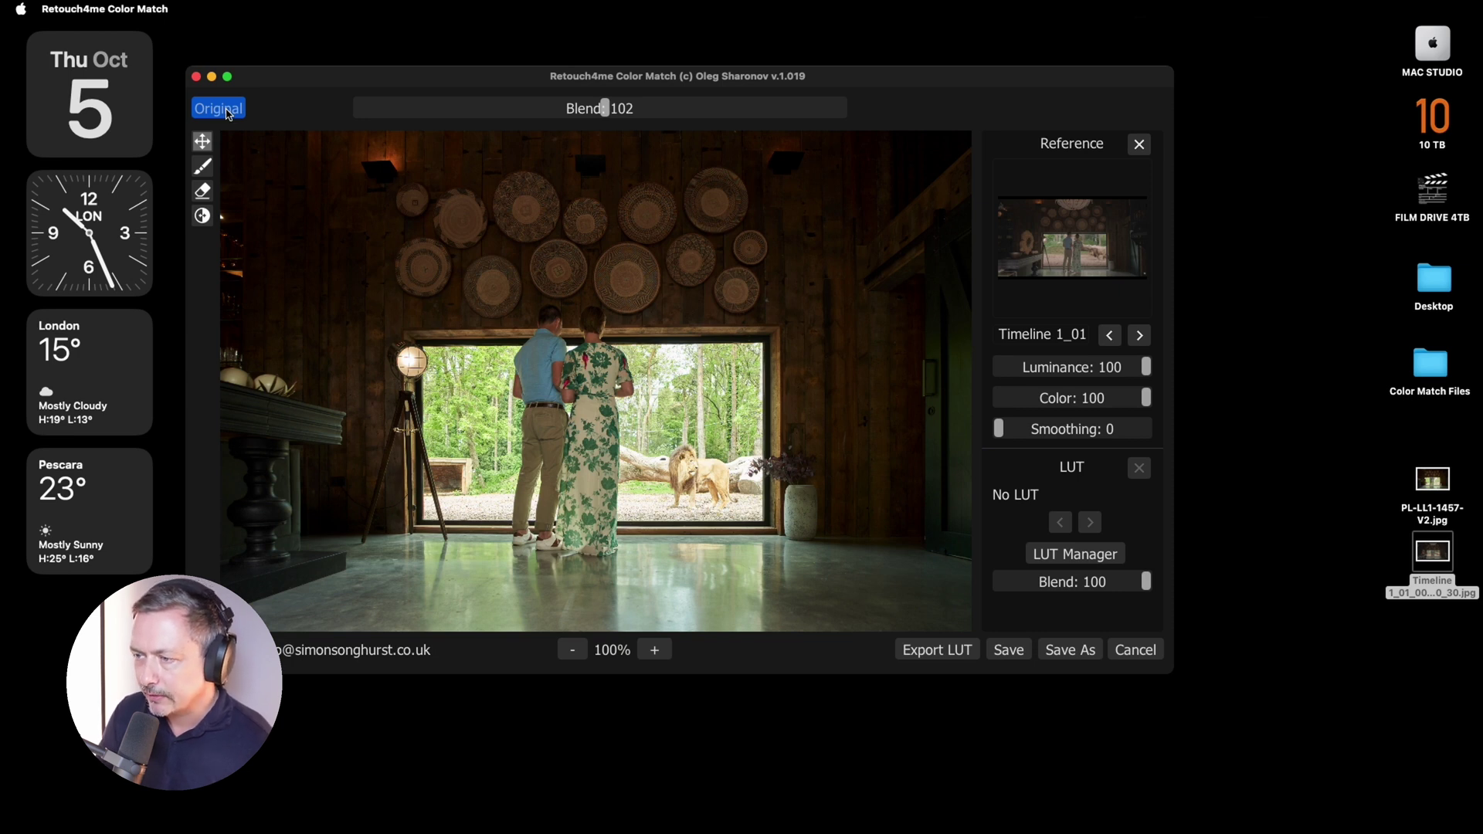
left_click(224, 109)
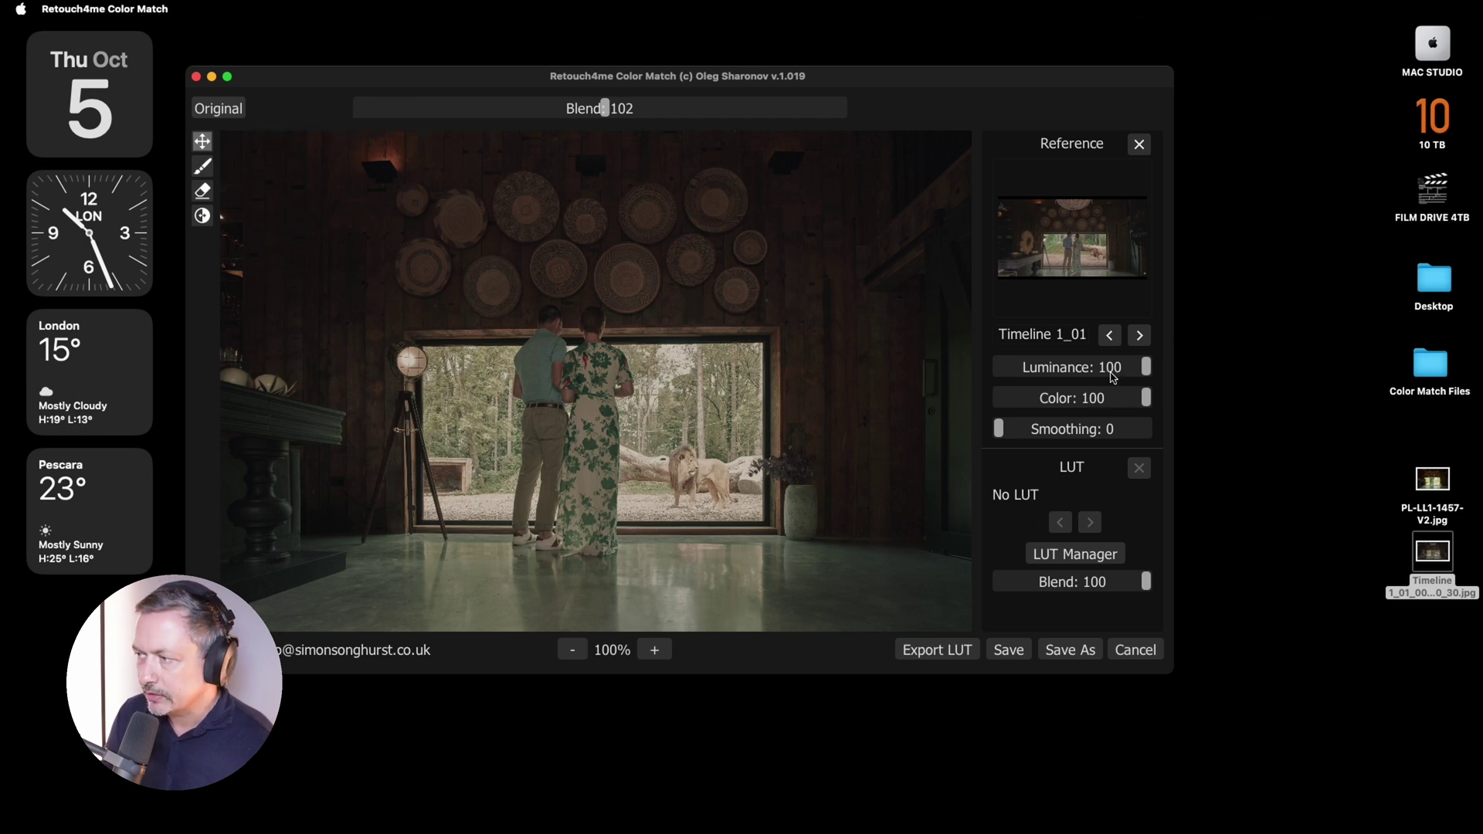
- Try lower Luminance values, then settle the Luminance slider at 91
left_click(1114, 369)
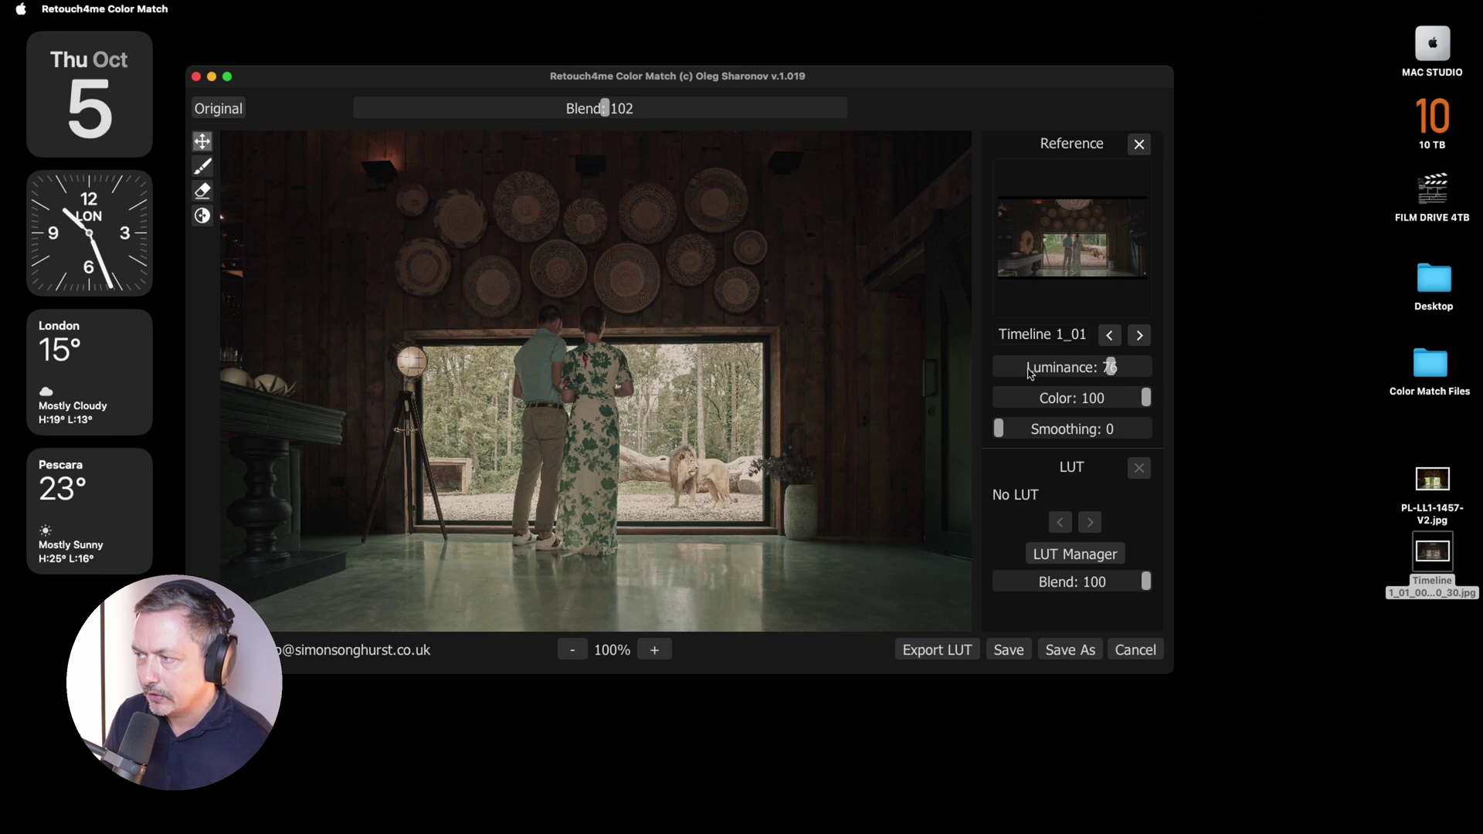
left_click(1031, 371)
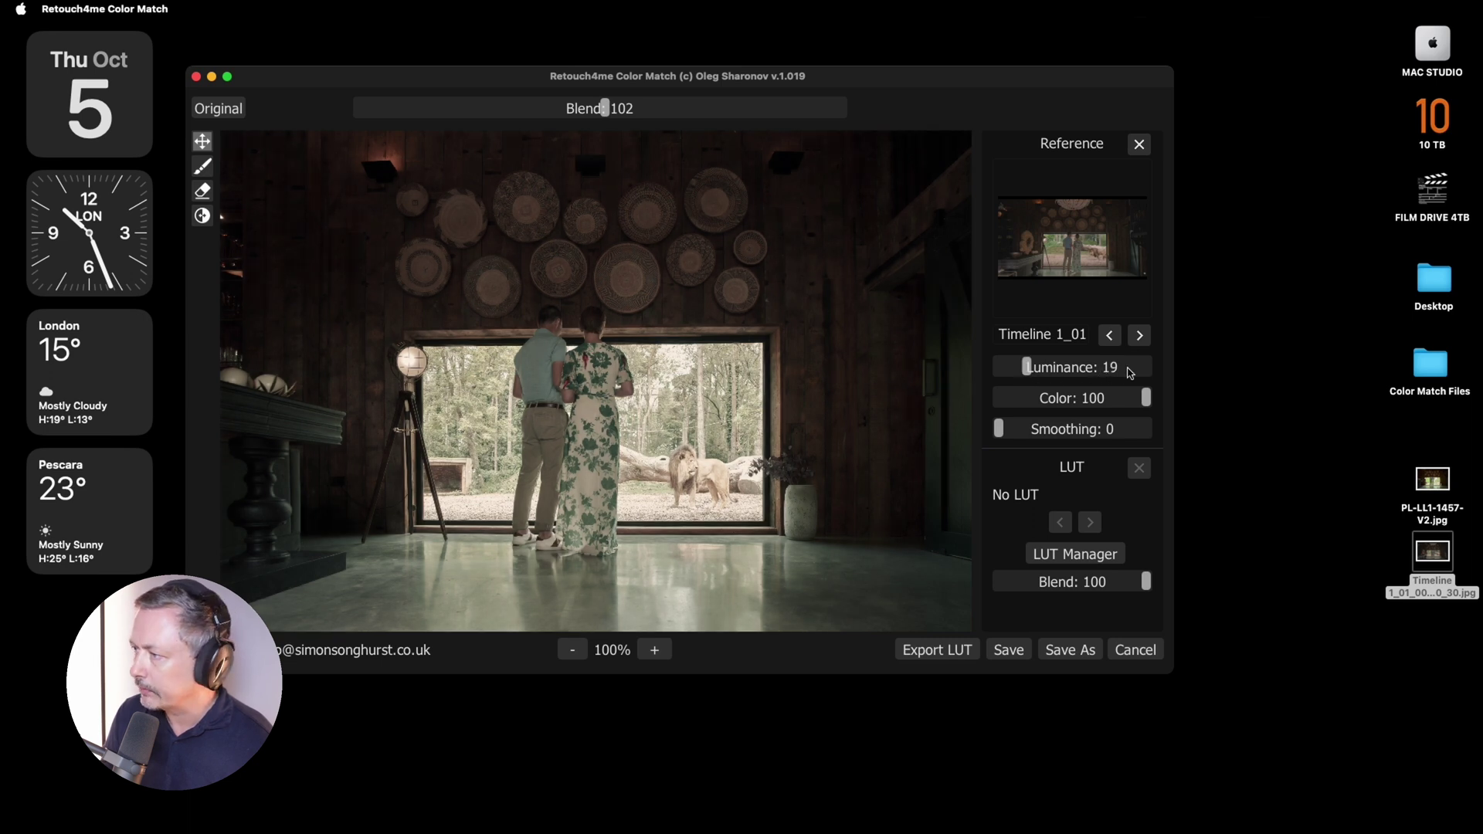
left_click(1131, 371)
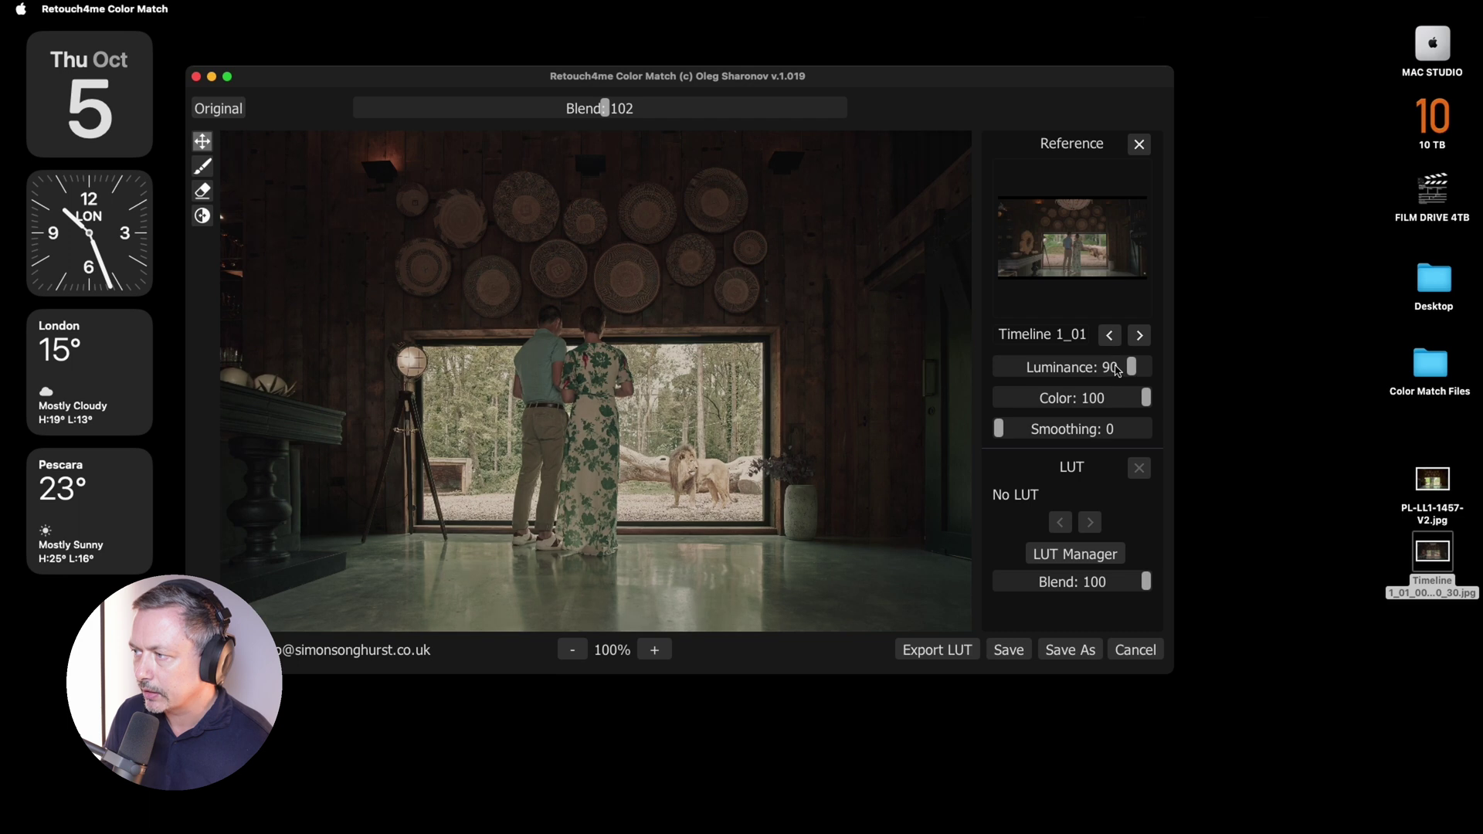
scroll(1152, 374, "up", 1)
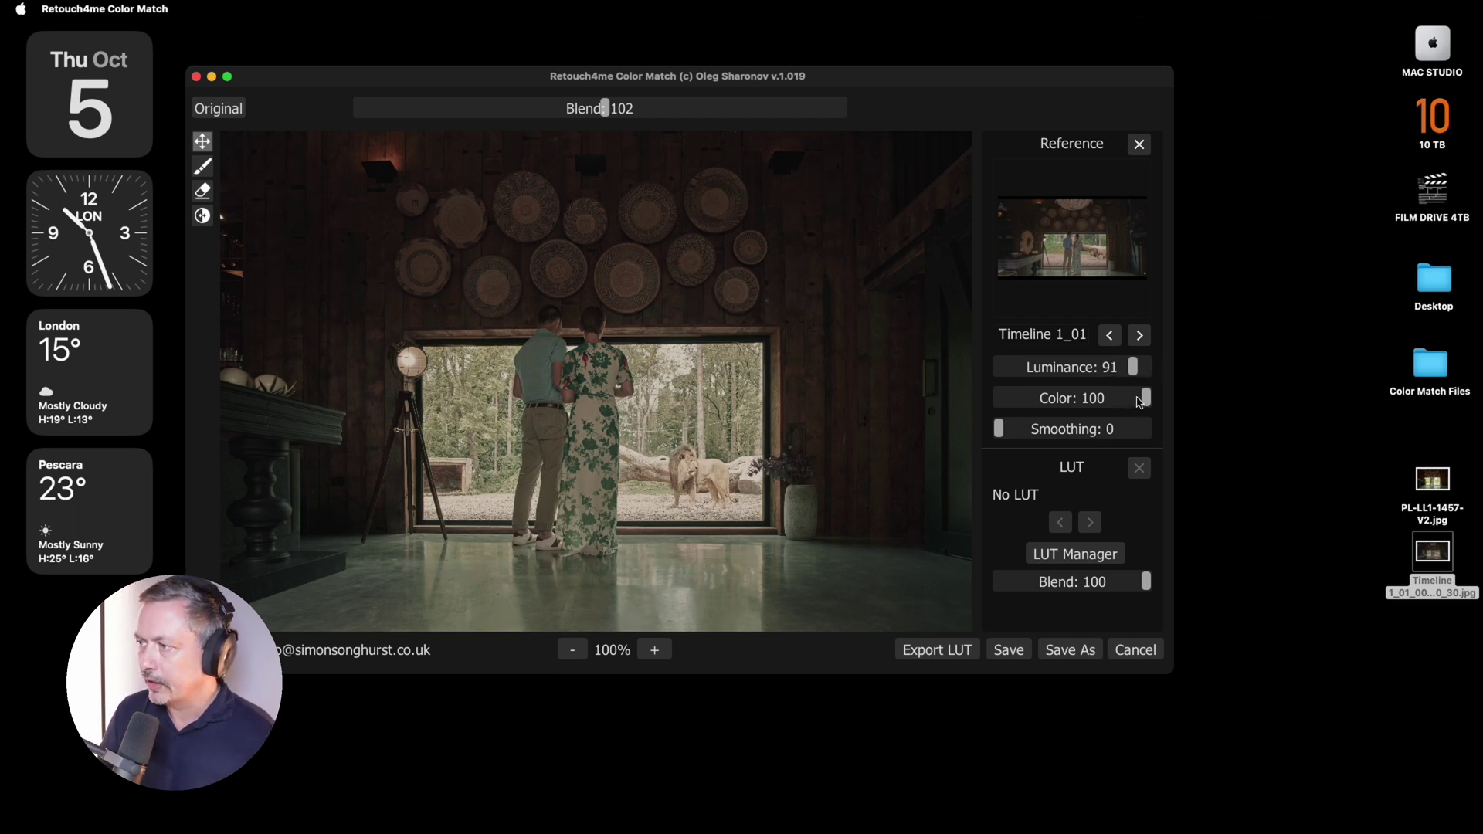
scroll(1052, 405, "down", 1)
- Test the Color slider at 35, then return it to 100
left_click(1052, 405)
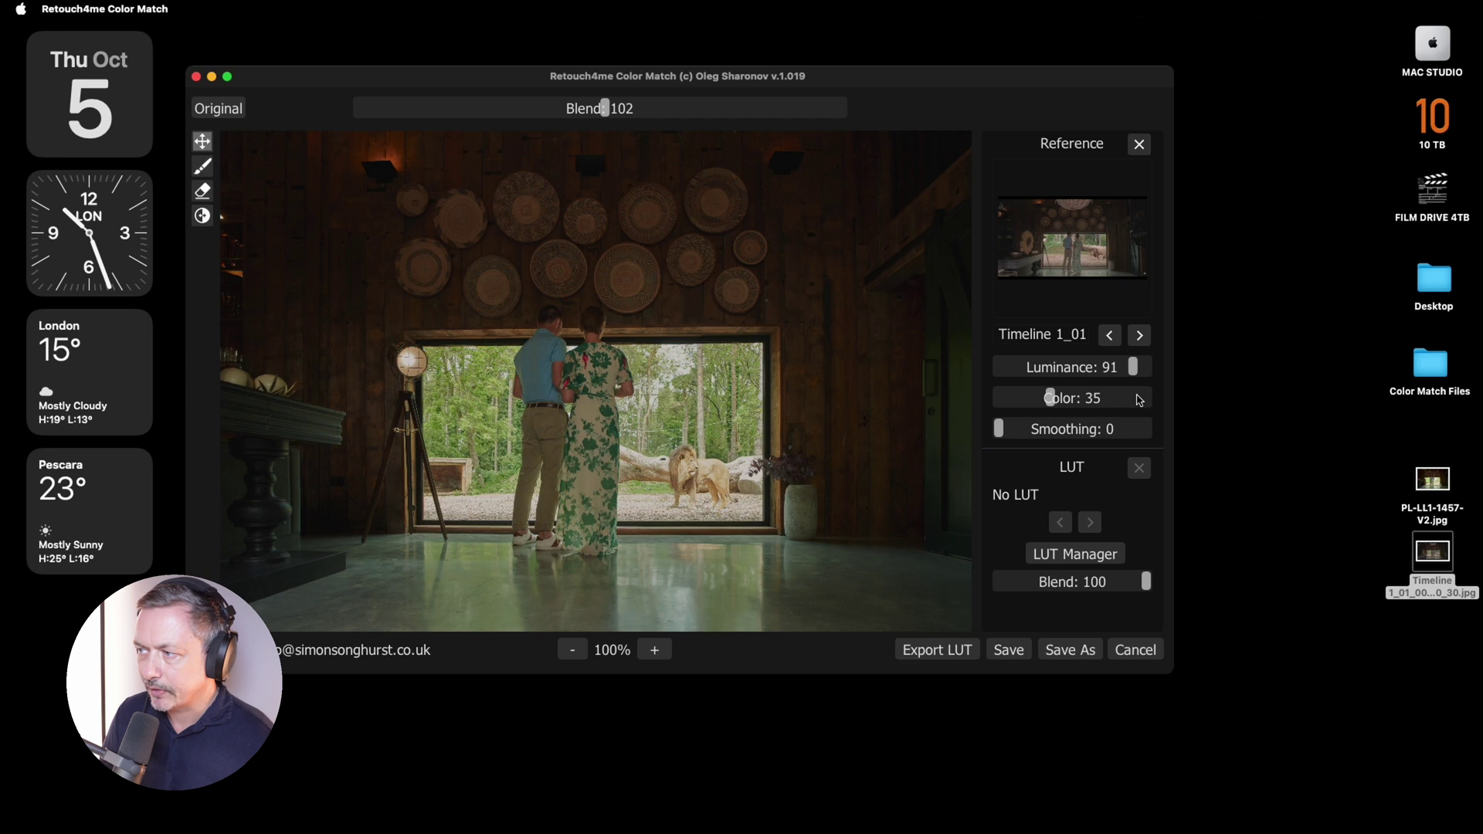
left_click(1138, 398)
scroll(1150, 398, "up", 3)
scroll(1157, 398, "up", 3)
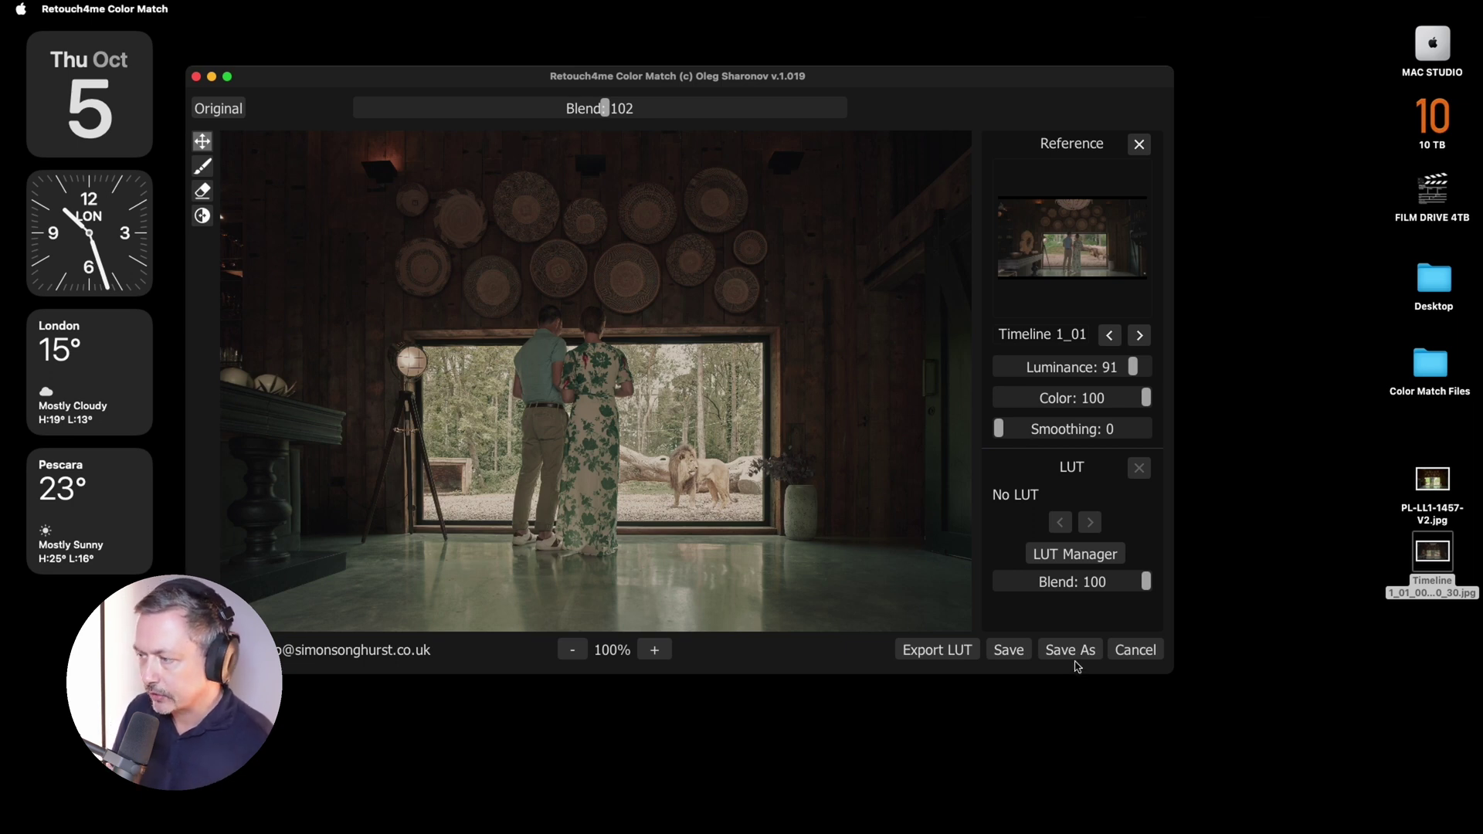
- Save a copy named PL-LL1-1457-V3.jpg on the Desktop and select the new file
left_click(1073, 653)
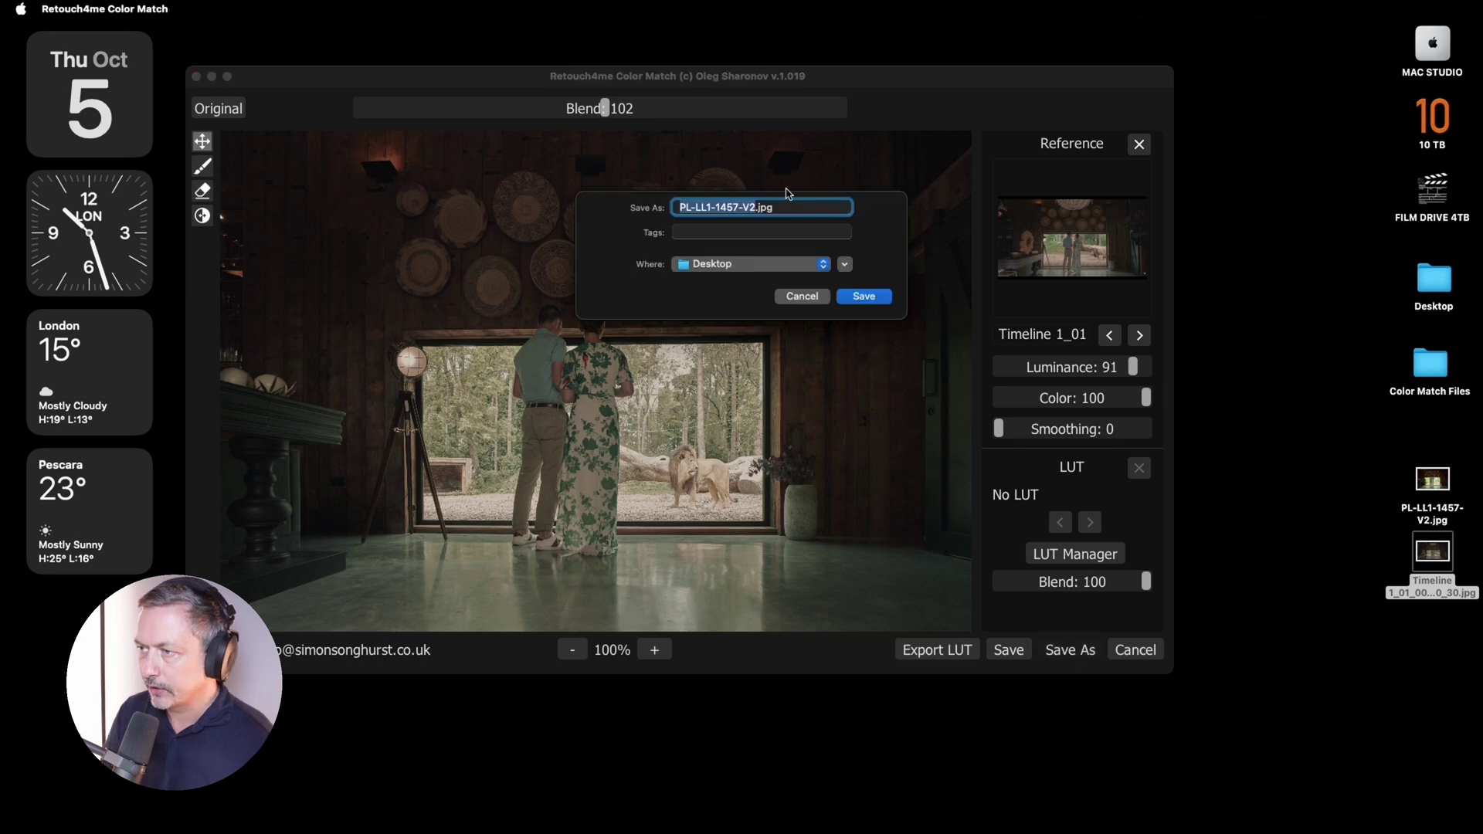
left_click(756, 205)
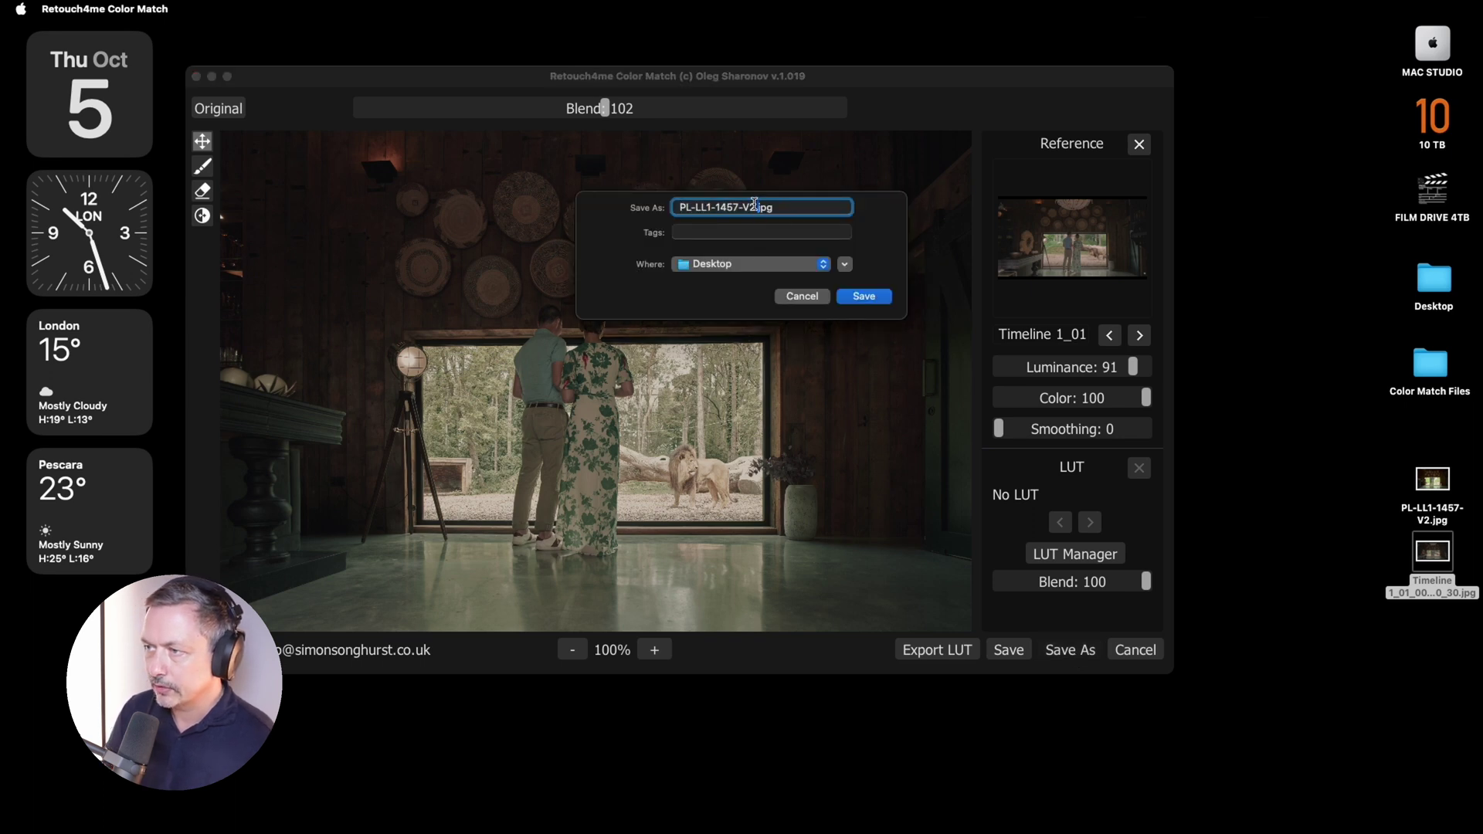
key("BackSpace")
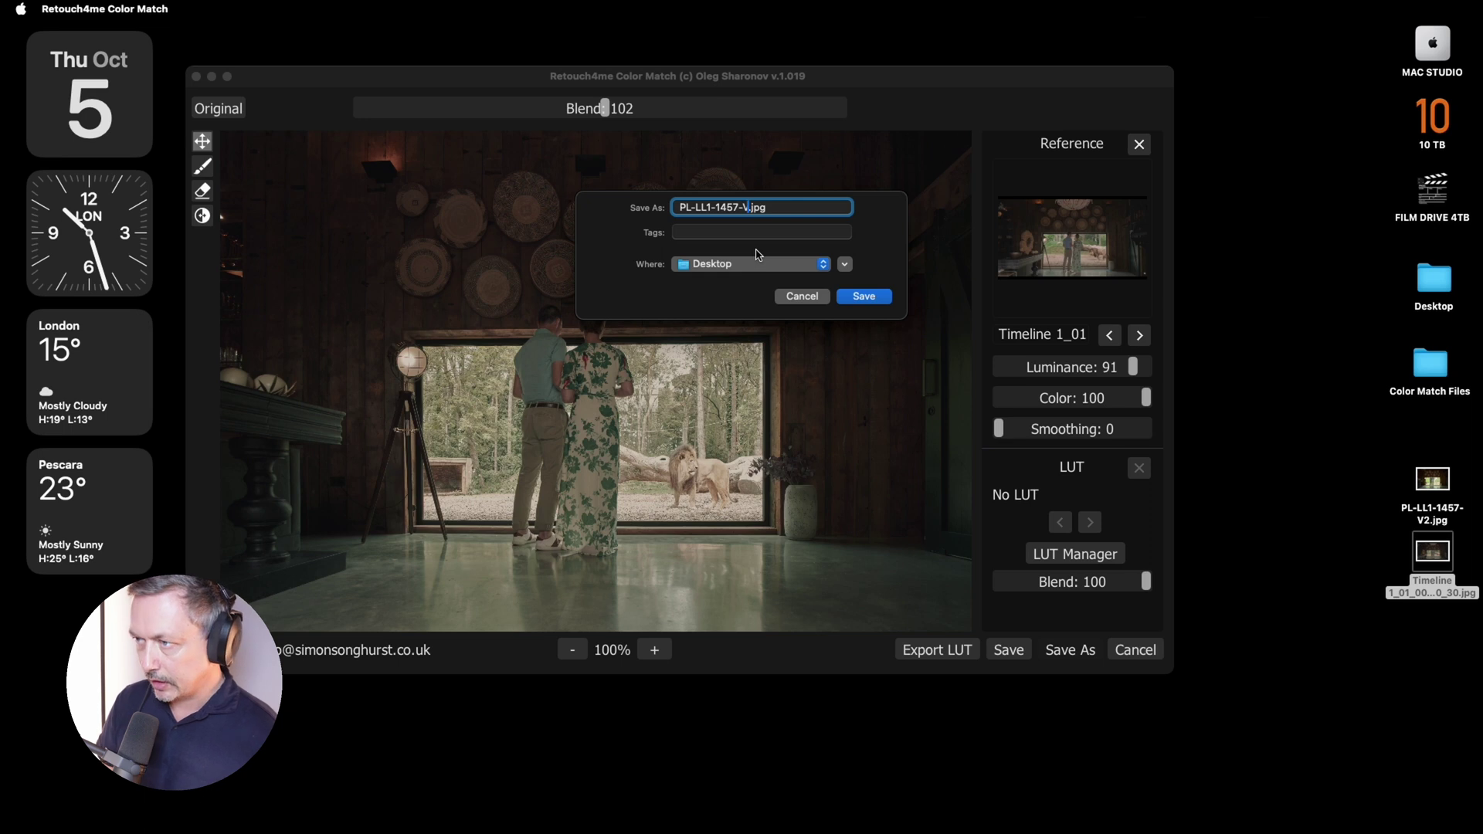
key("BackSpace")
type("3")
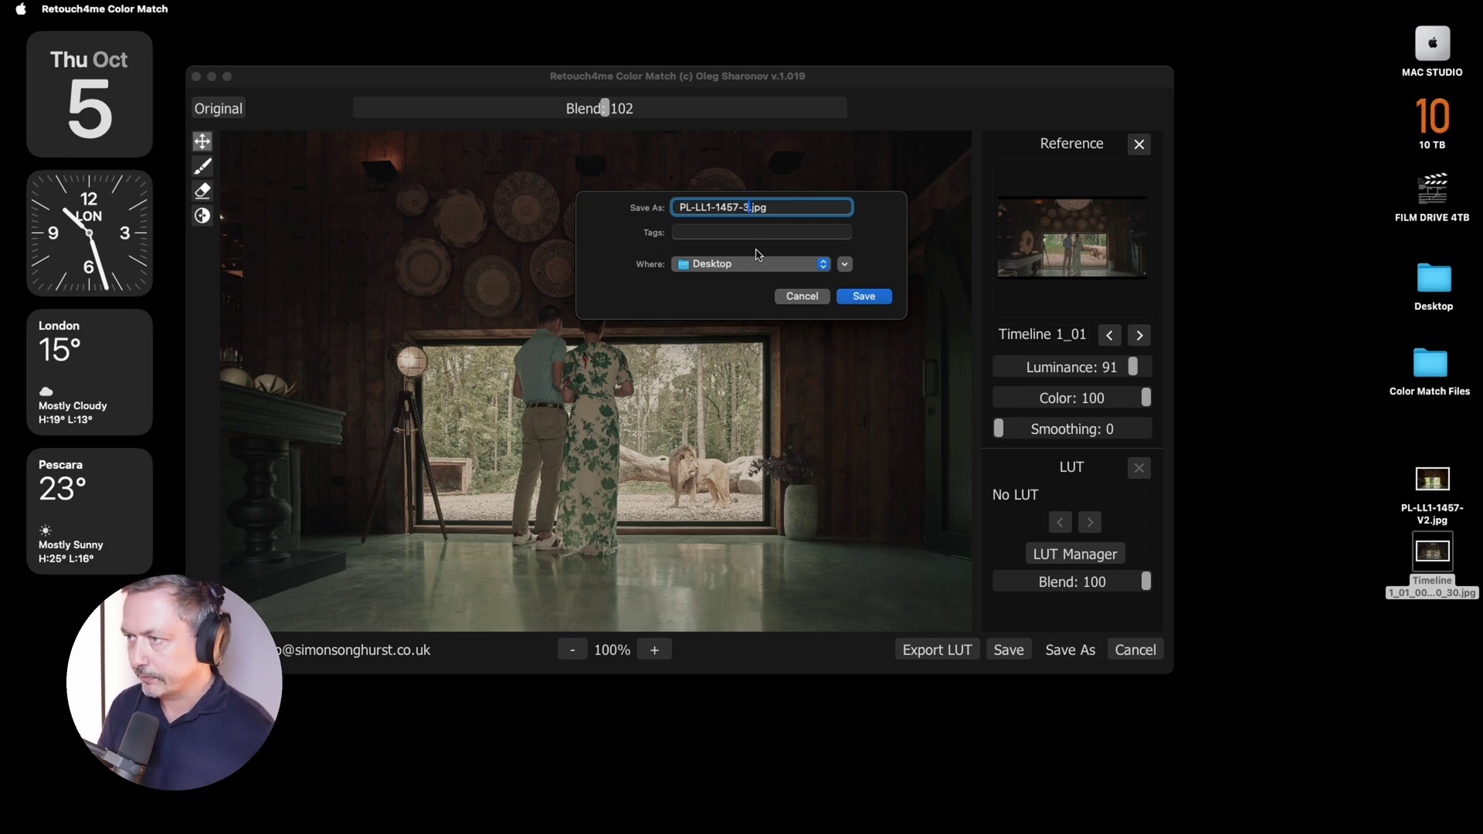
key("BackSpace")
type("V3")
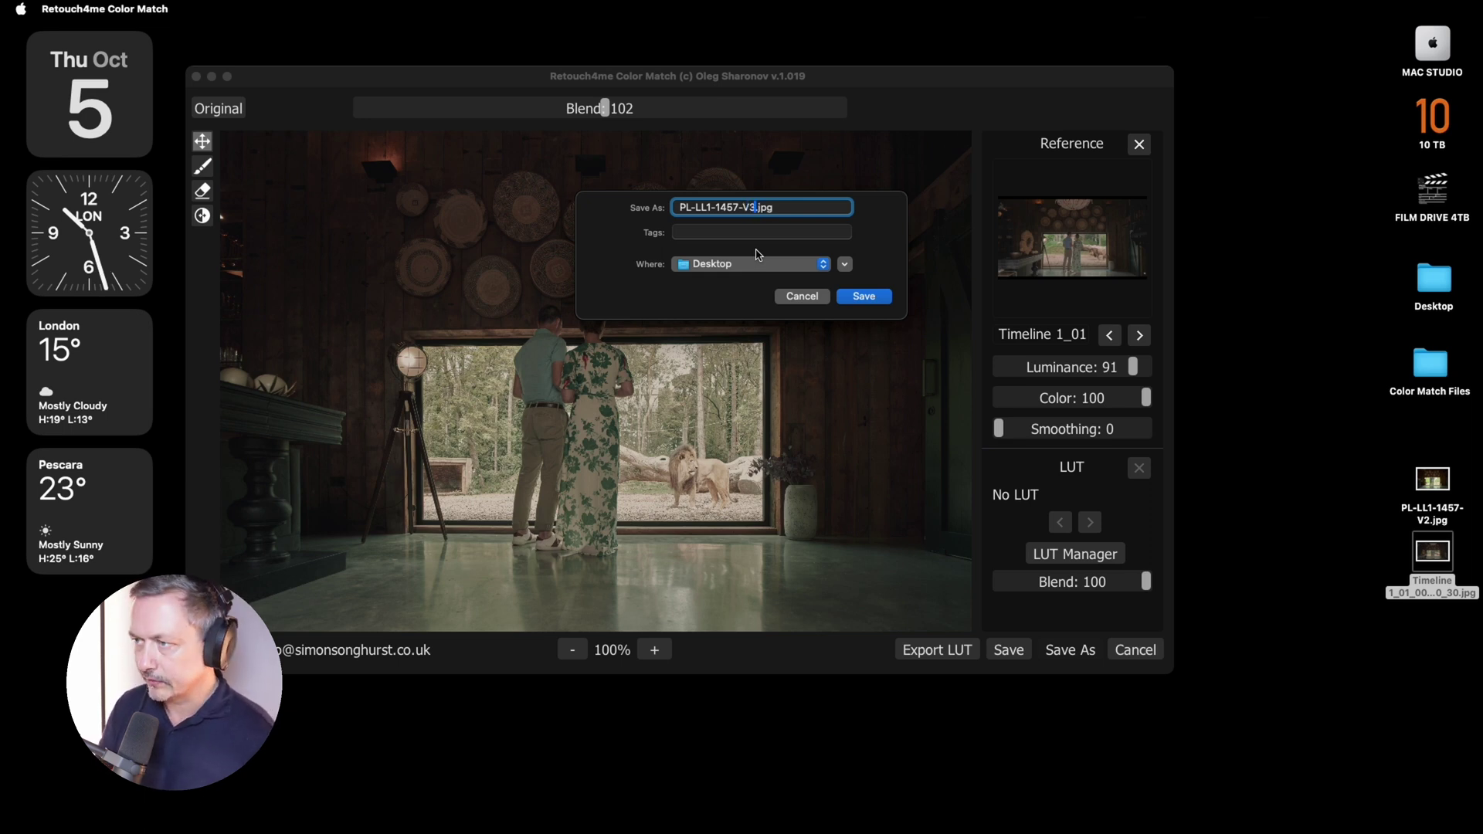
left_click(882, 300)
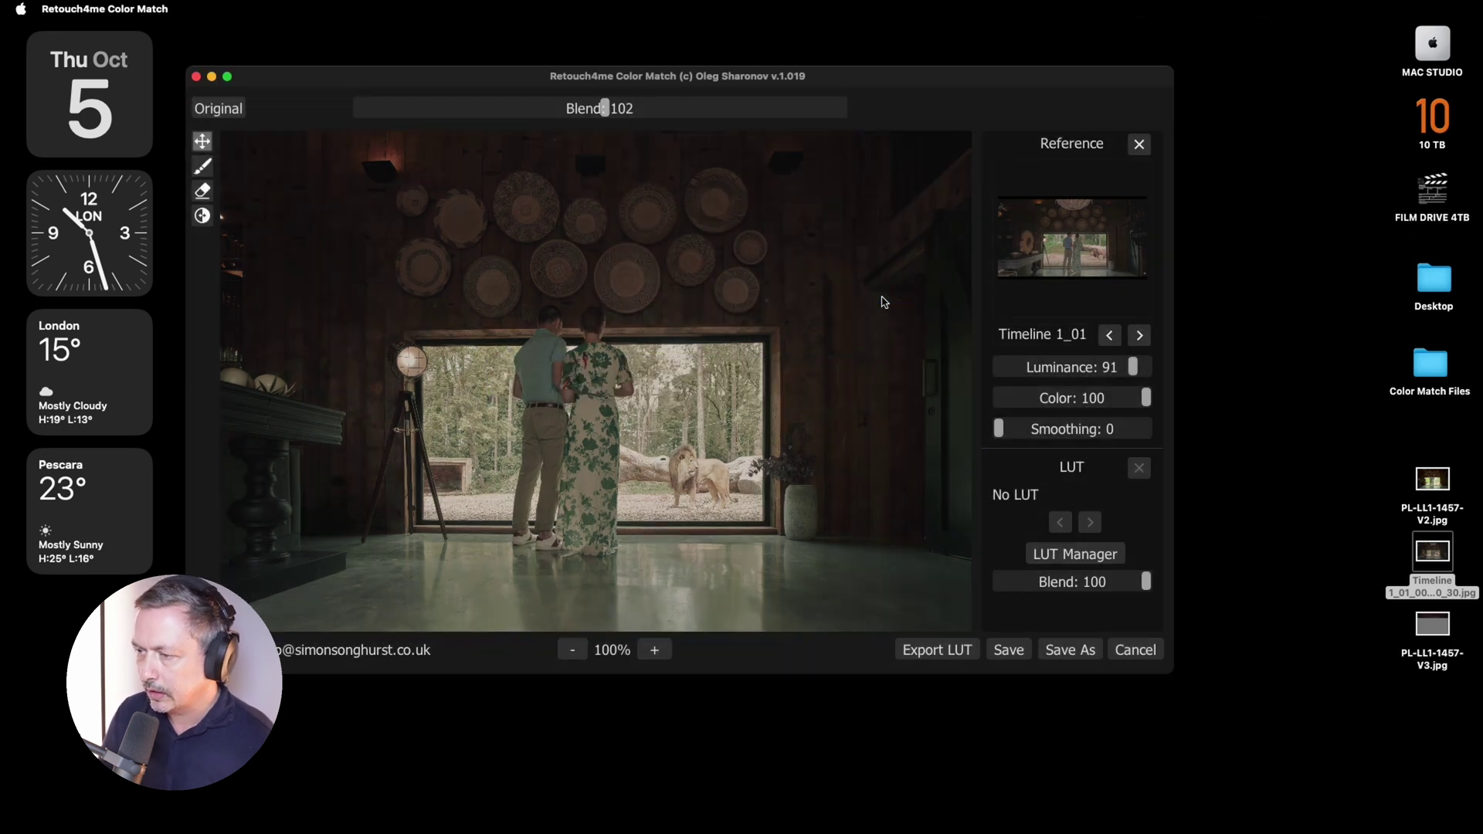
left_click(1440, 630)
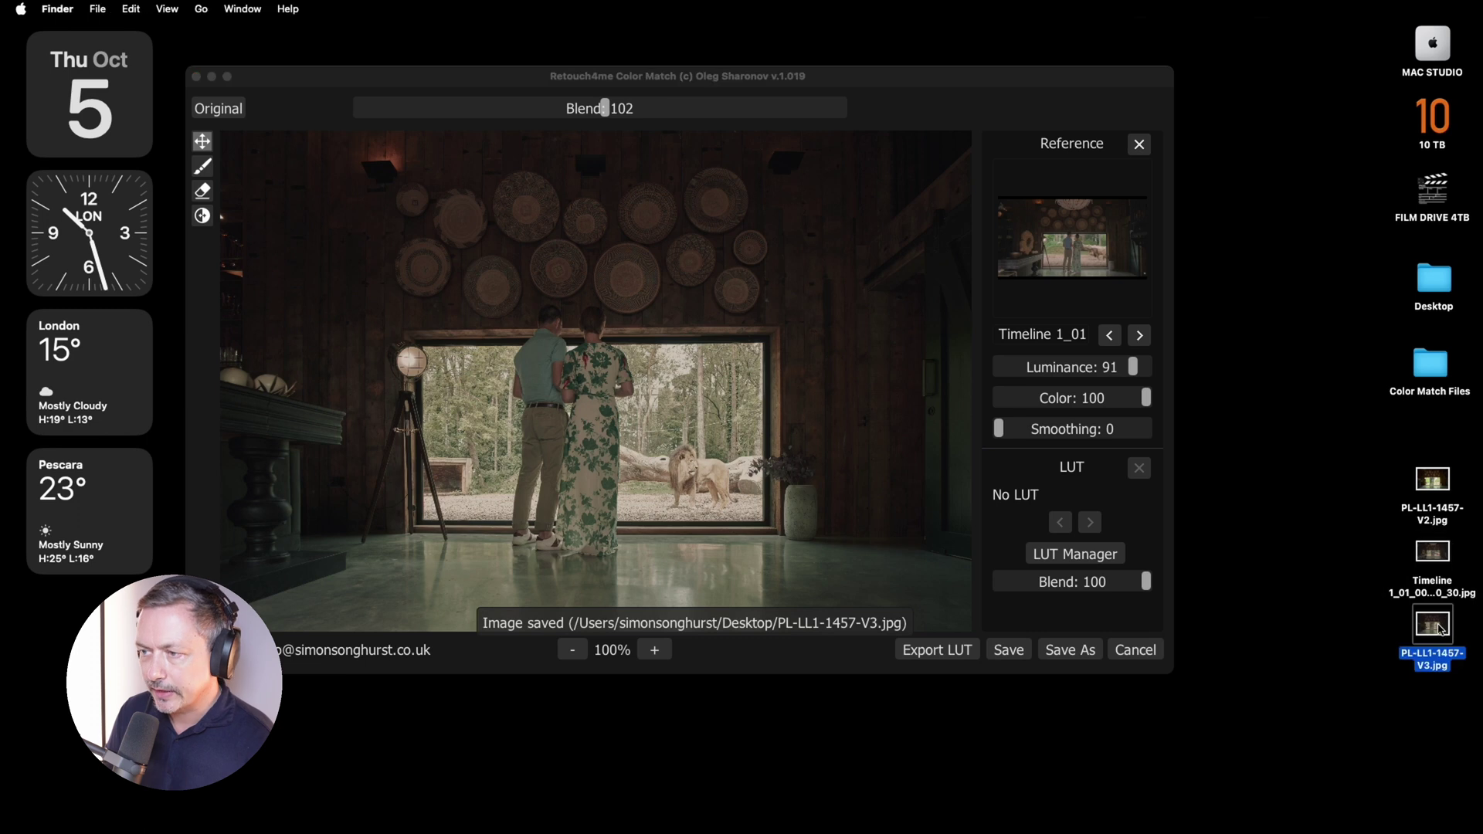
- Open the V3, V2 and Timeline JPGs in Preview, resized and arranged side by side
double_click(1440, 629)
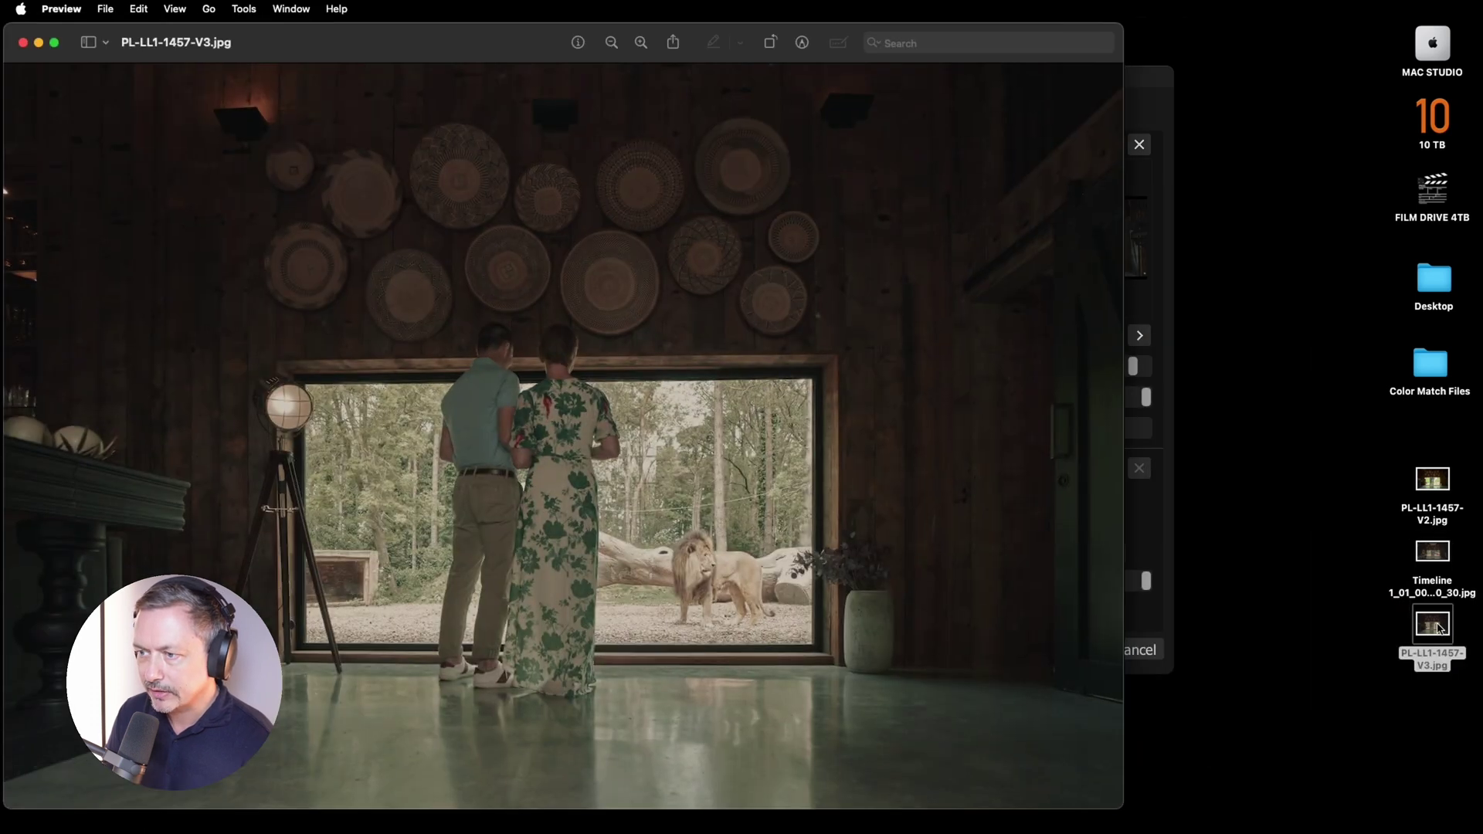
left_click_drag(1120, 807, 573, 510)
left_click_drag(377, 42, 546, 116)
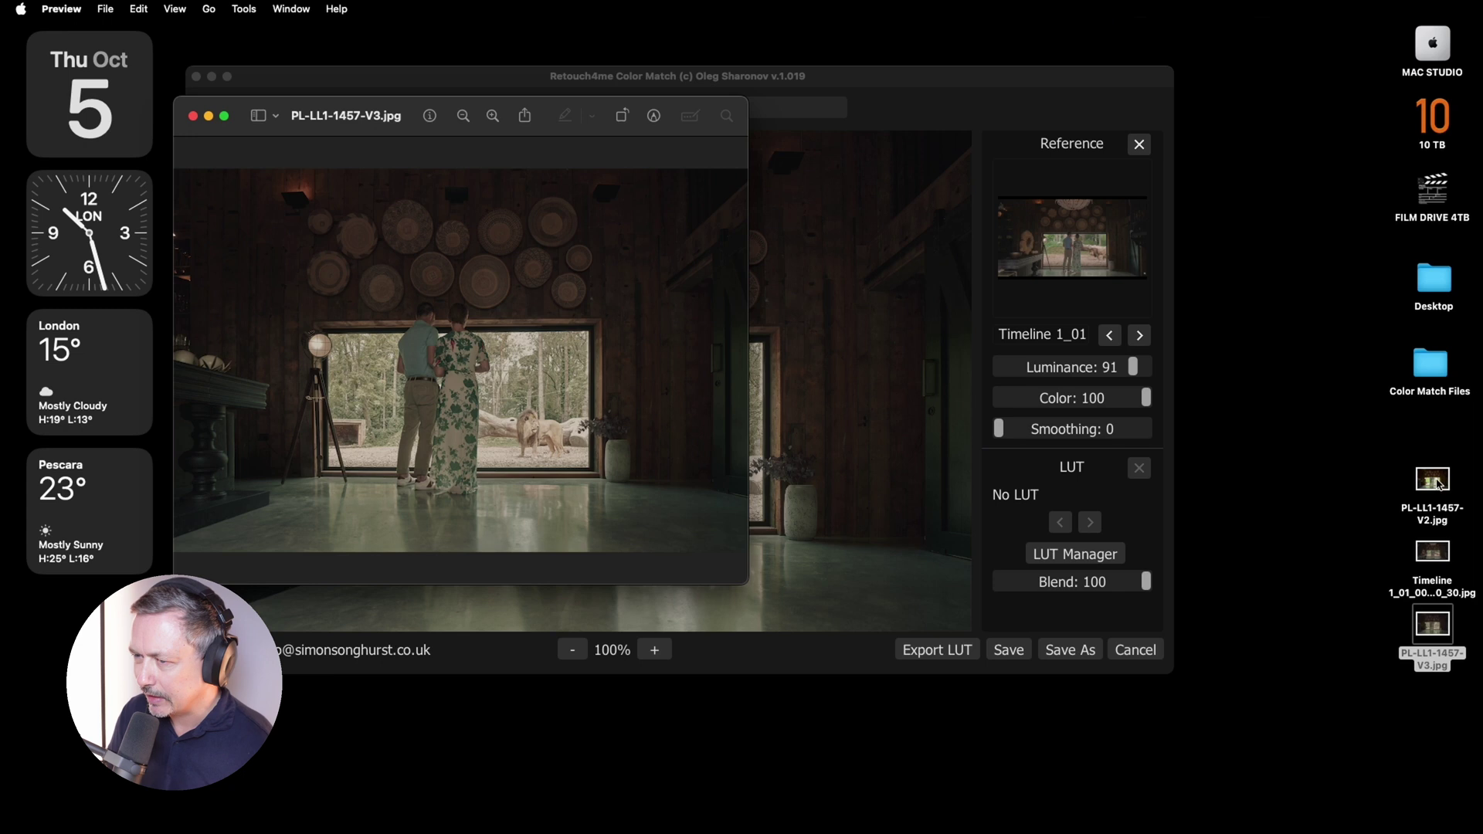
double_click(1434, 480)
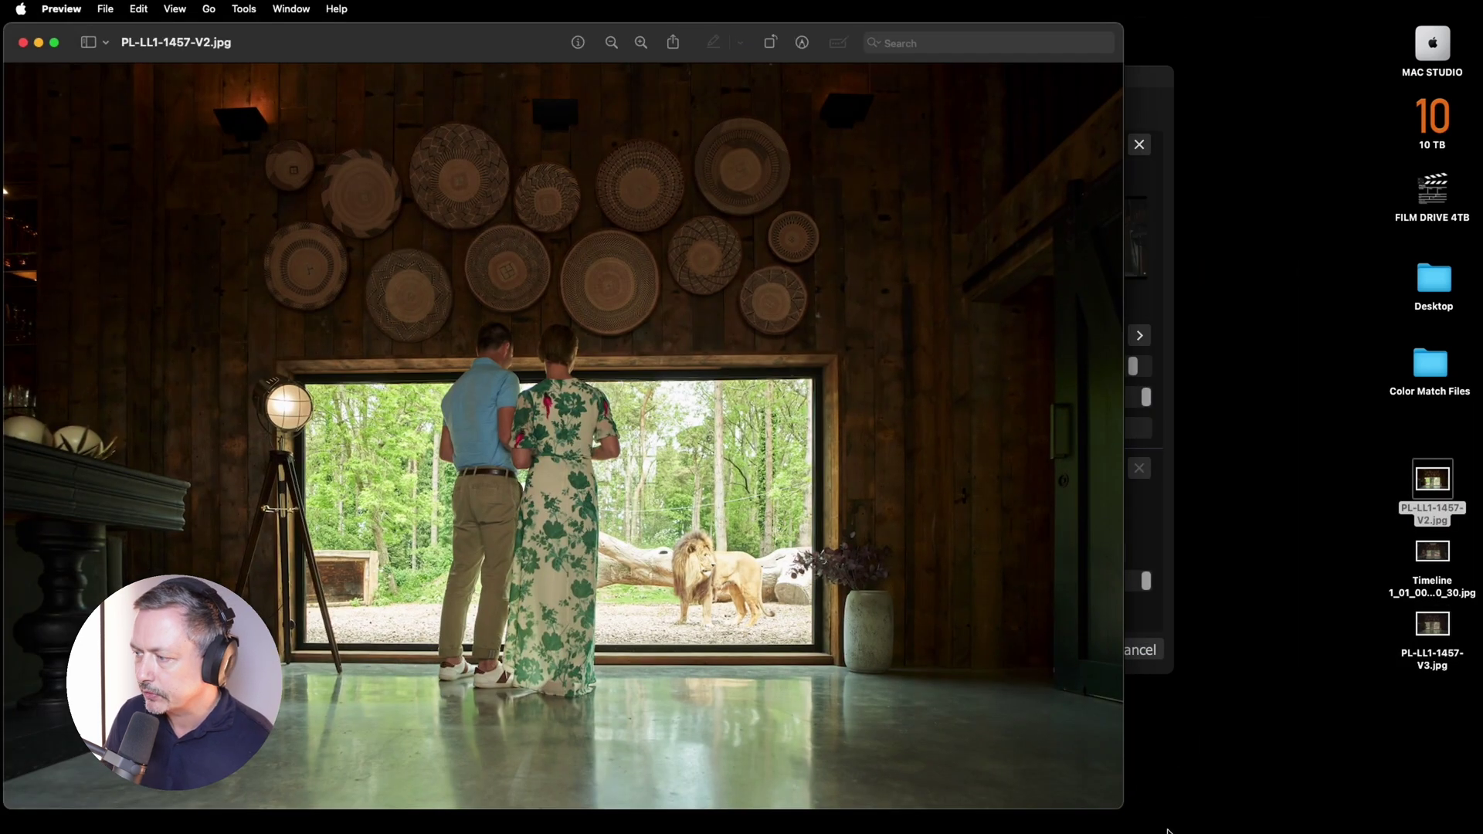
left_click_drag(1123, 808, 593, 504)
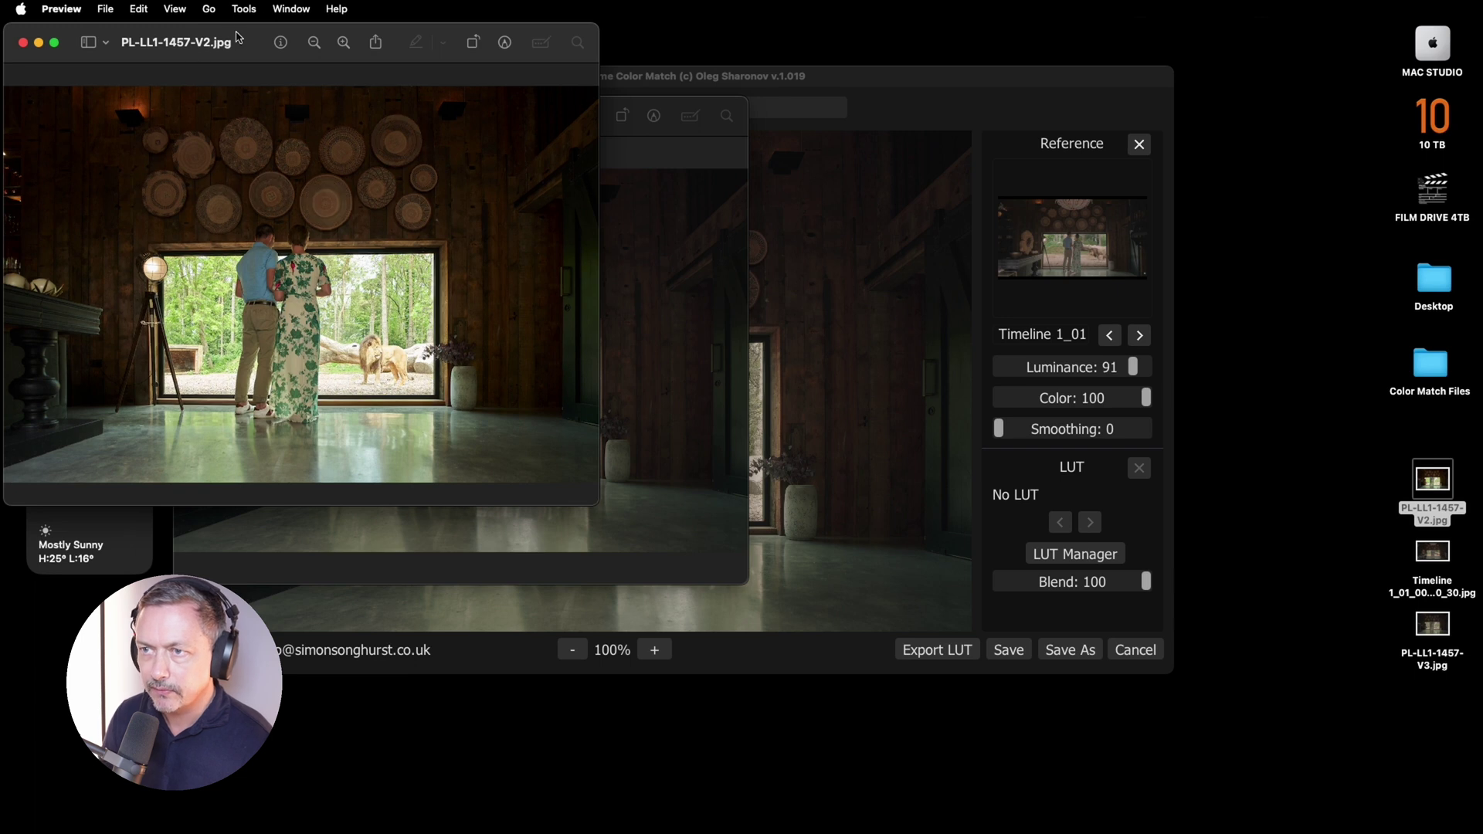
left_click_drag(238, 38, 983, 112)
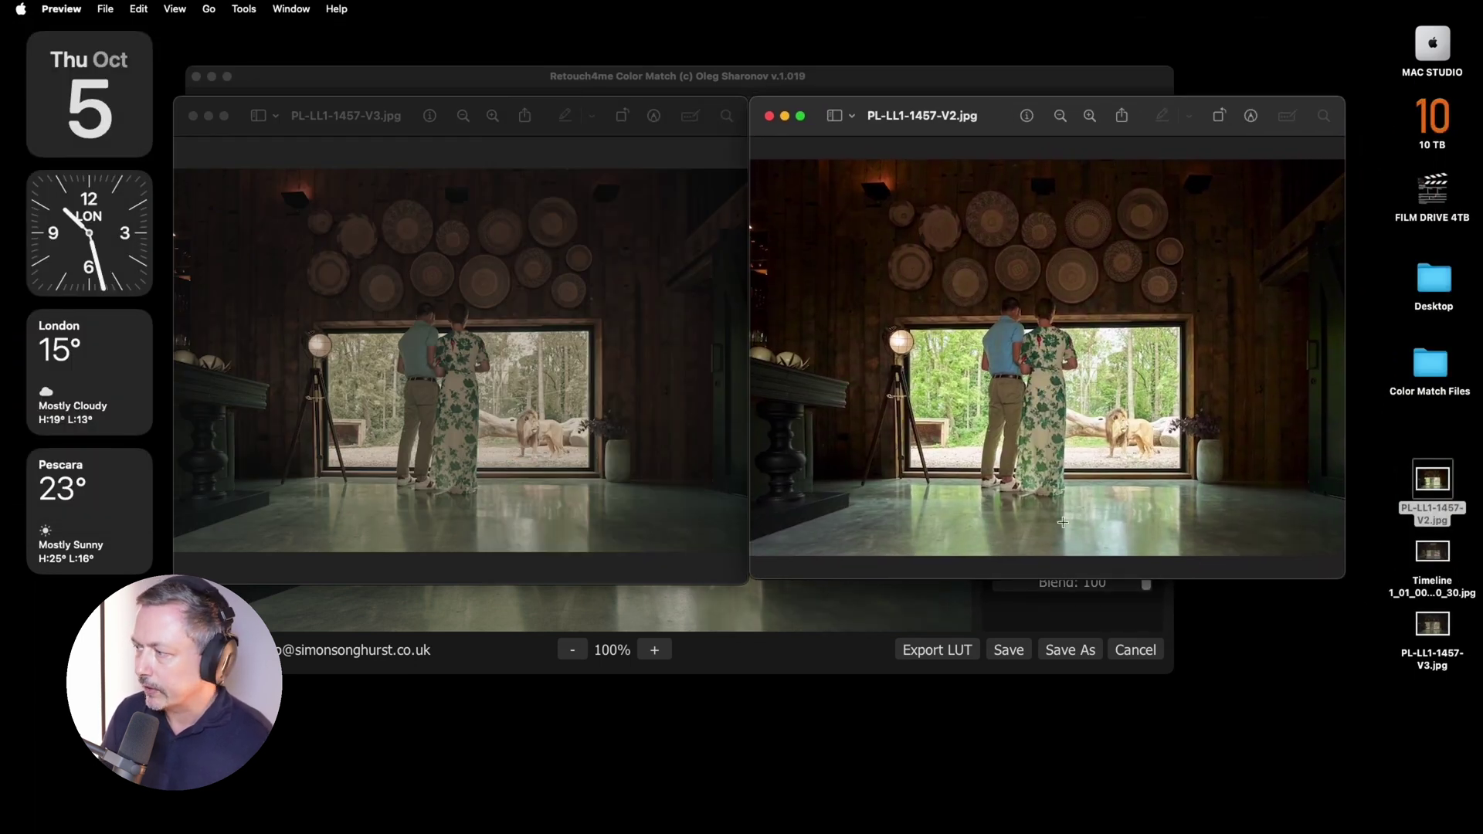
double_click(1432, 555)
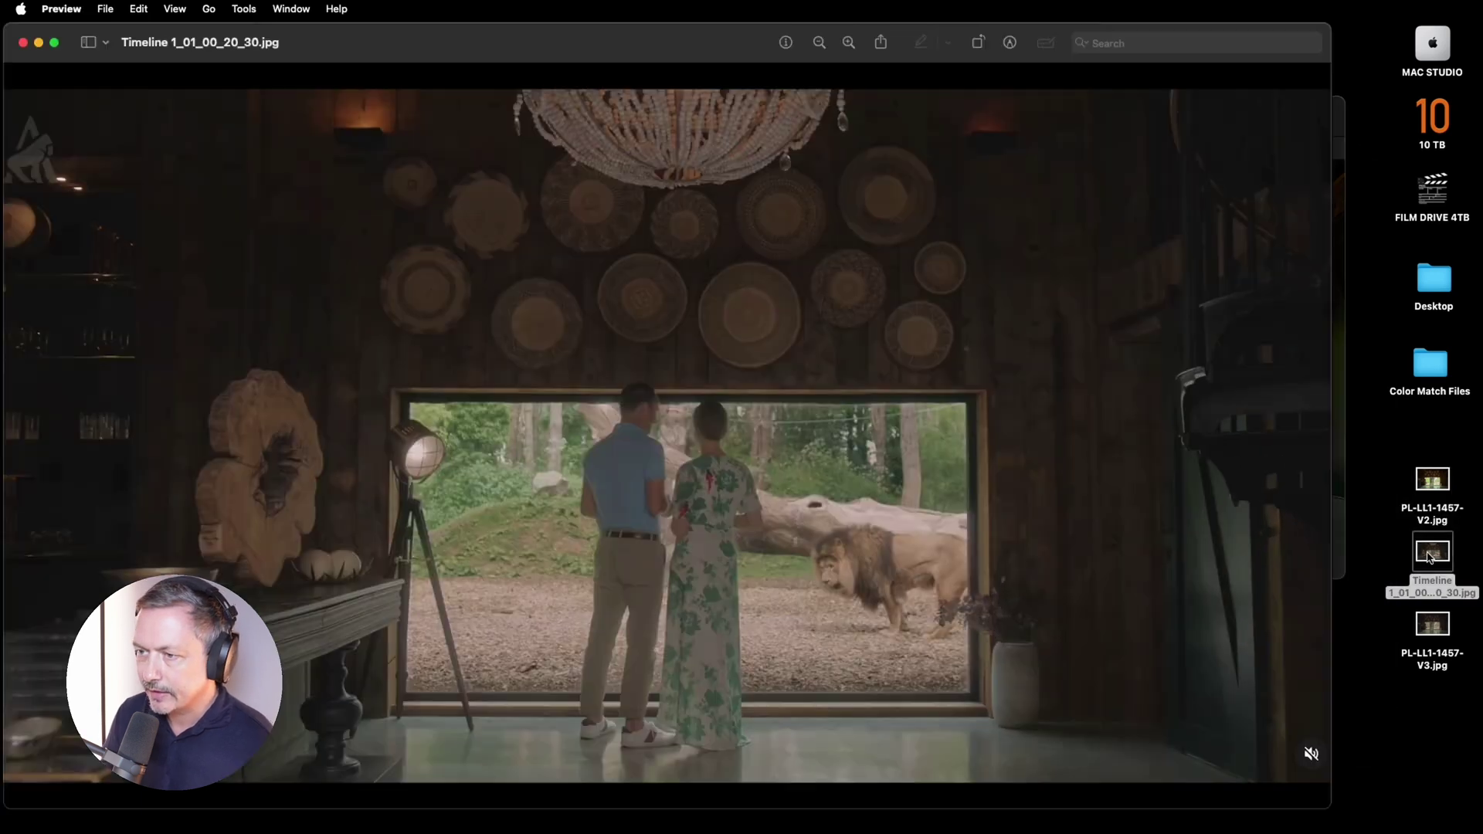
double_click(371, 32)
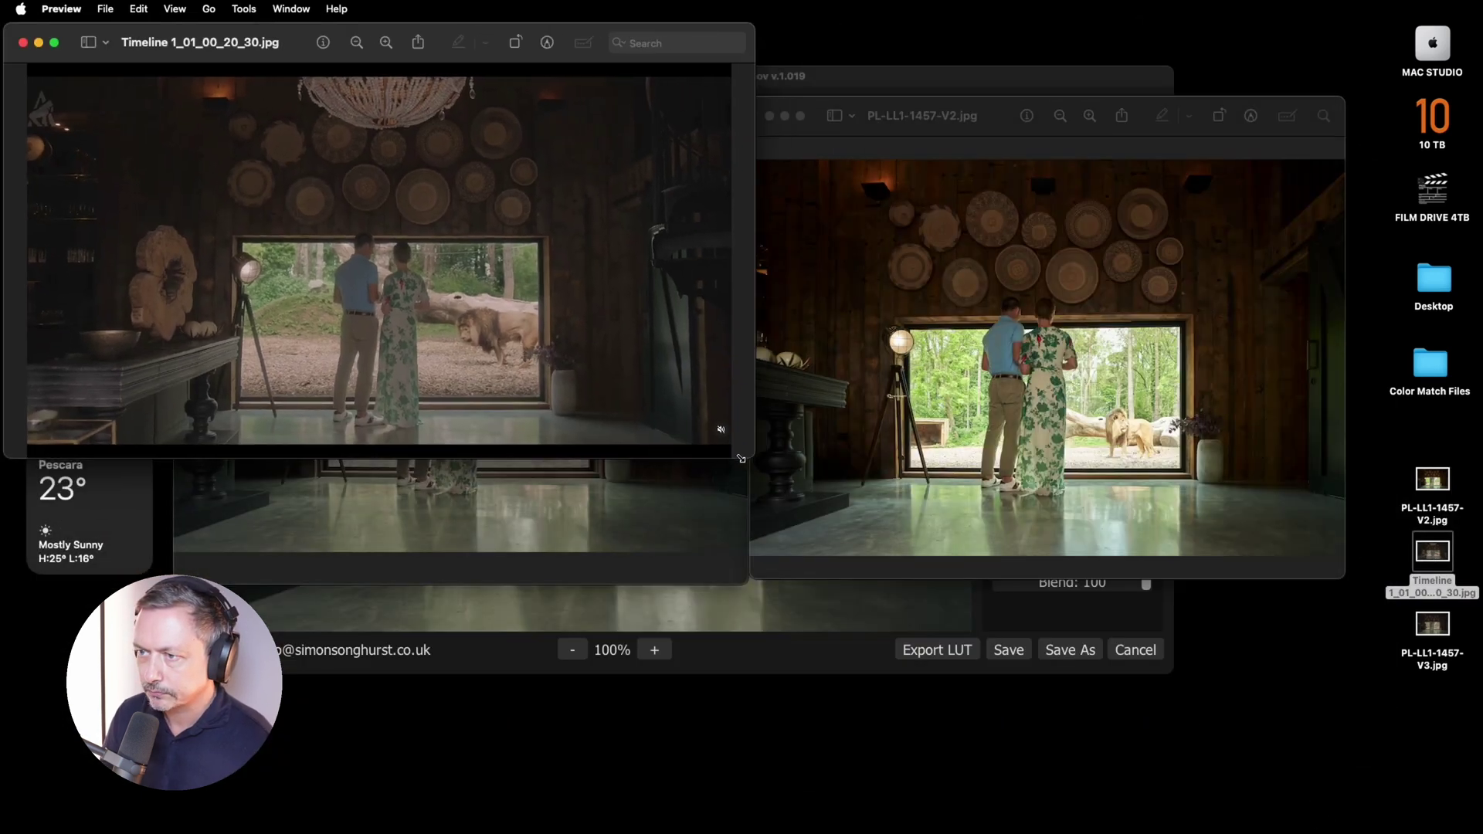
left_click_drag(371, 32, 1021, 112)
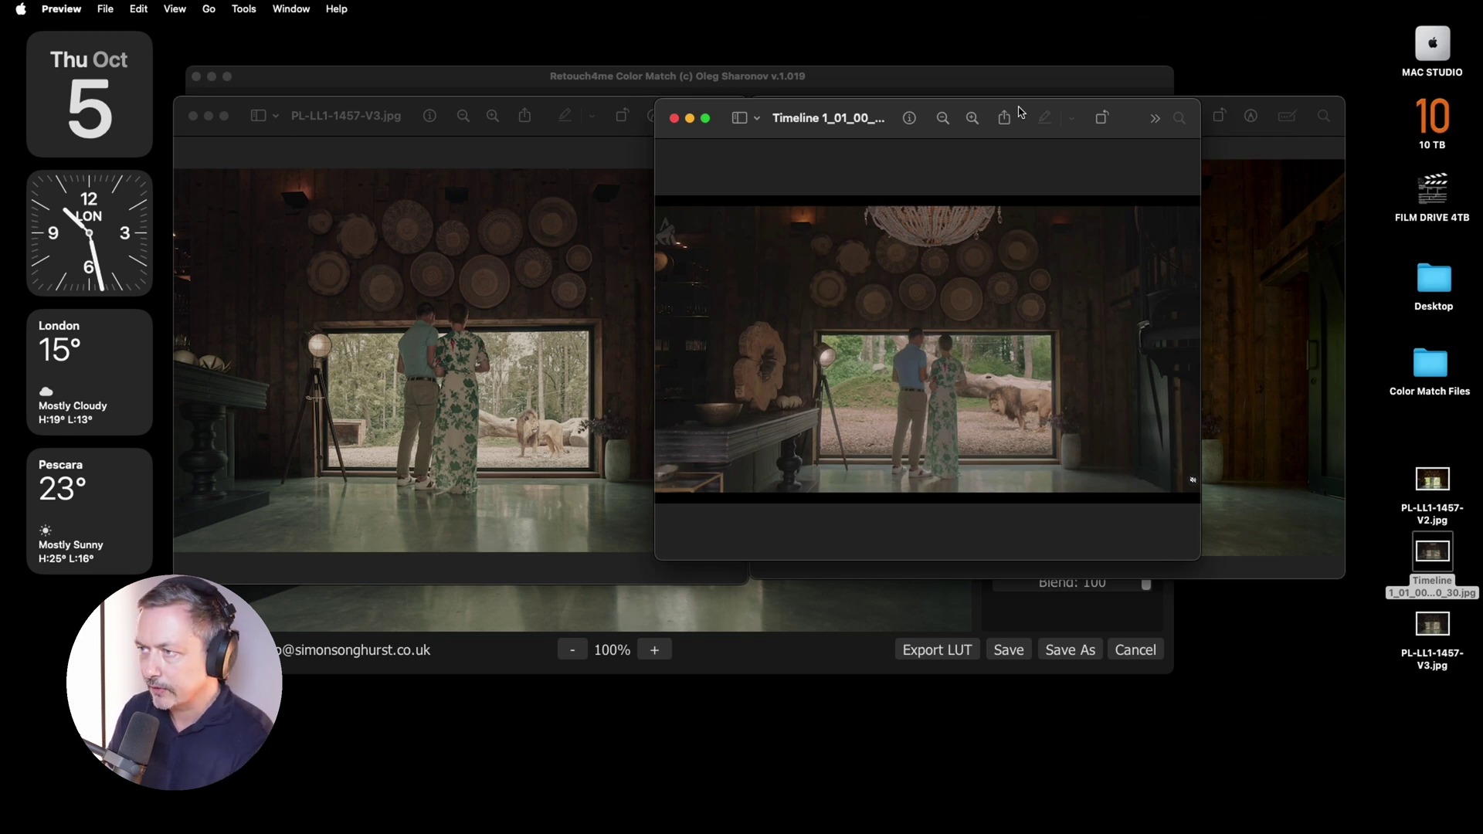
- Close the Timeline, V3 and V2 previews and bring Color Match back to front
left_click(673, 118)
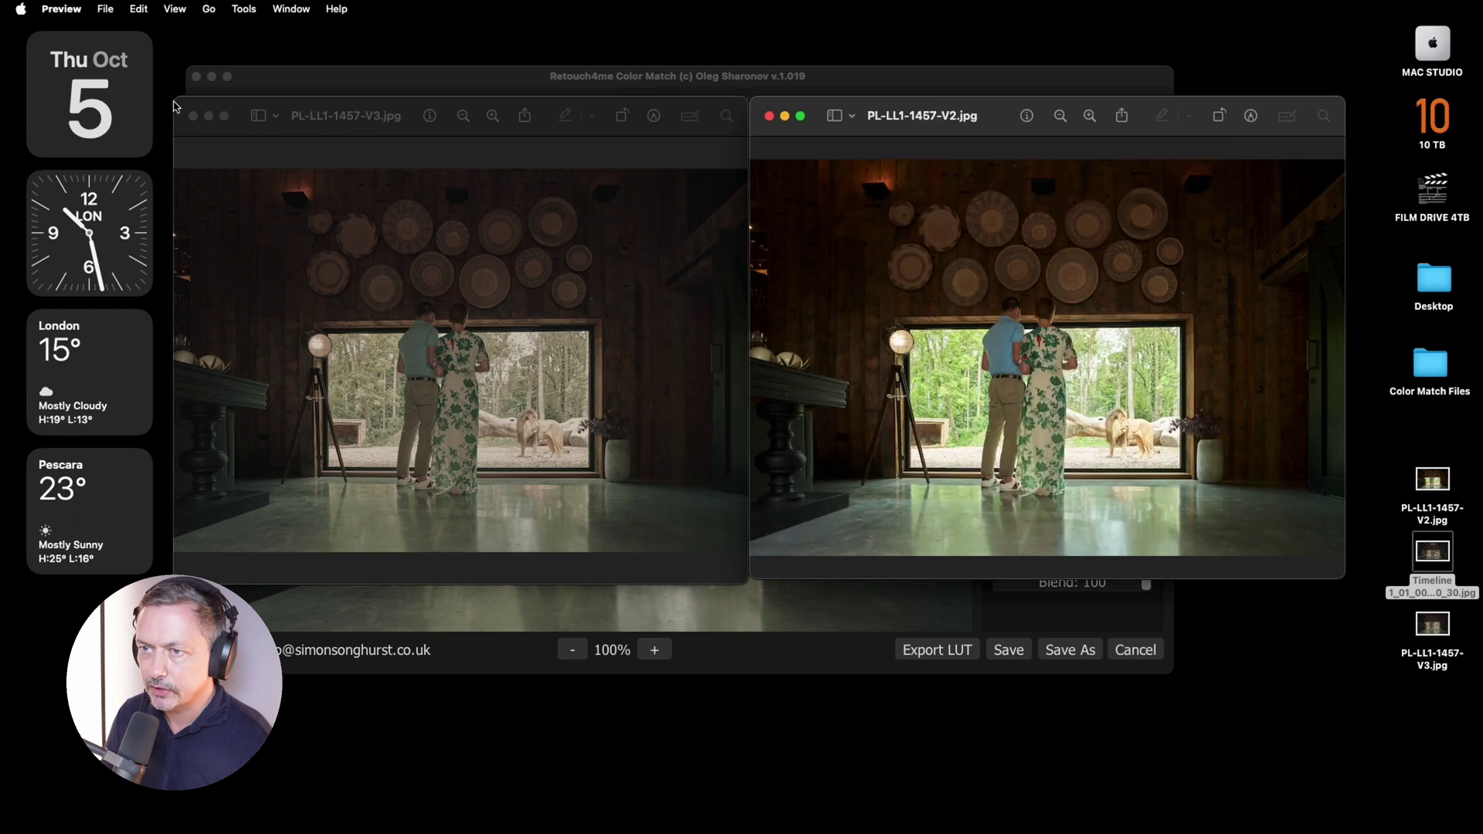
left_click(193, 116)
left_click(768, 116)
left_click_drag(817, 73, 836, 76)
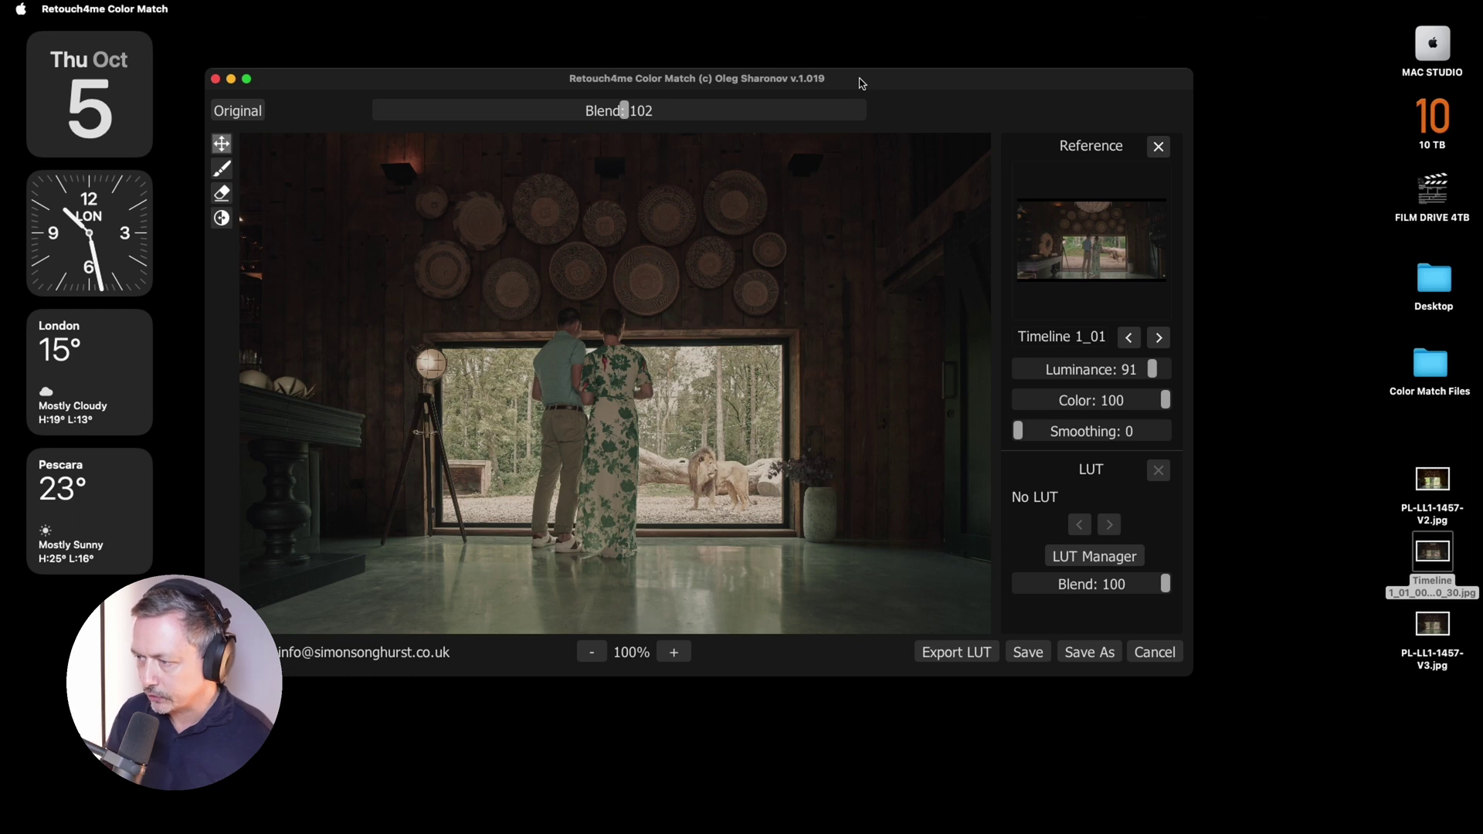
key("super+q")
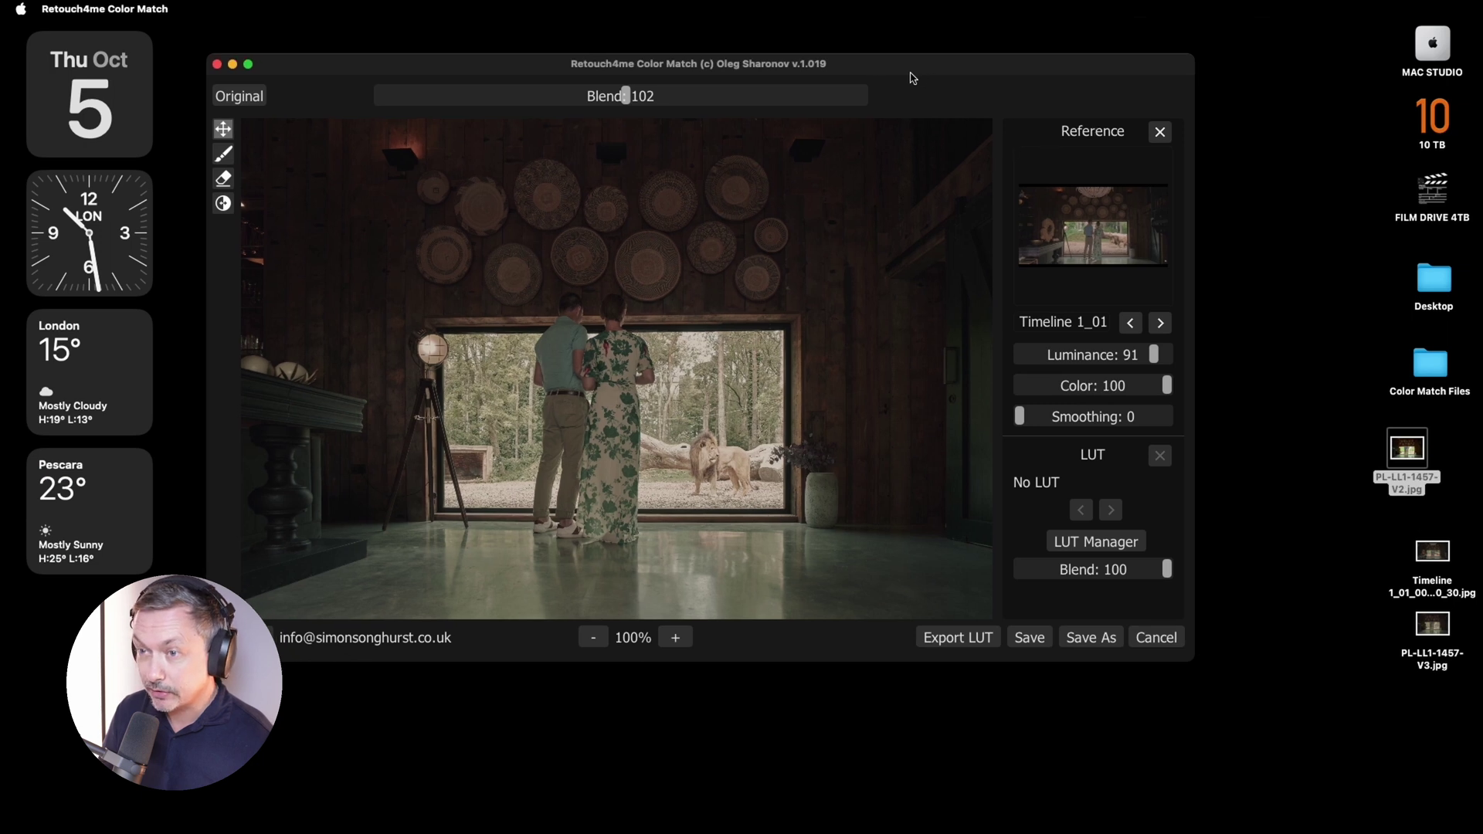
left_click_drag(913, 77, 886, 65)
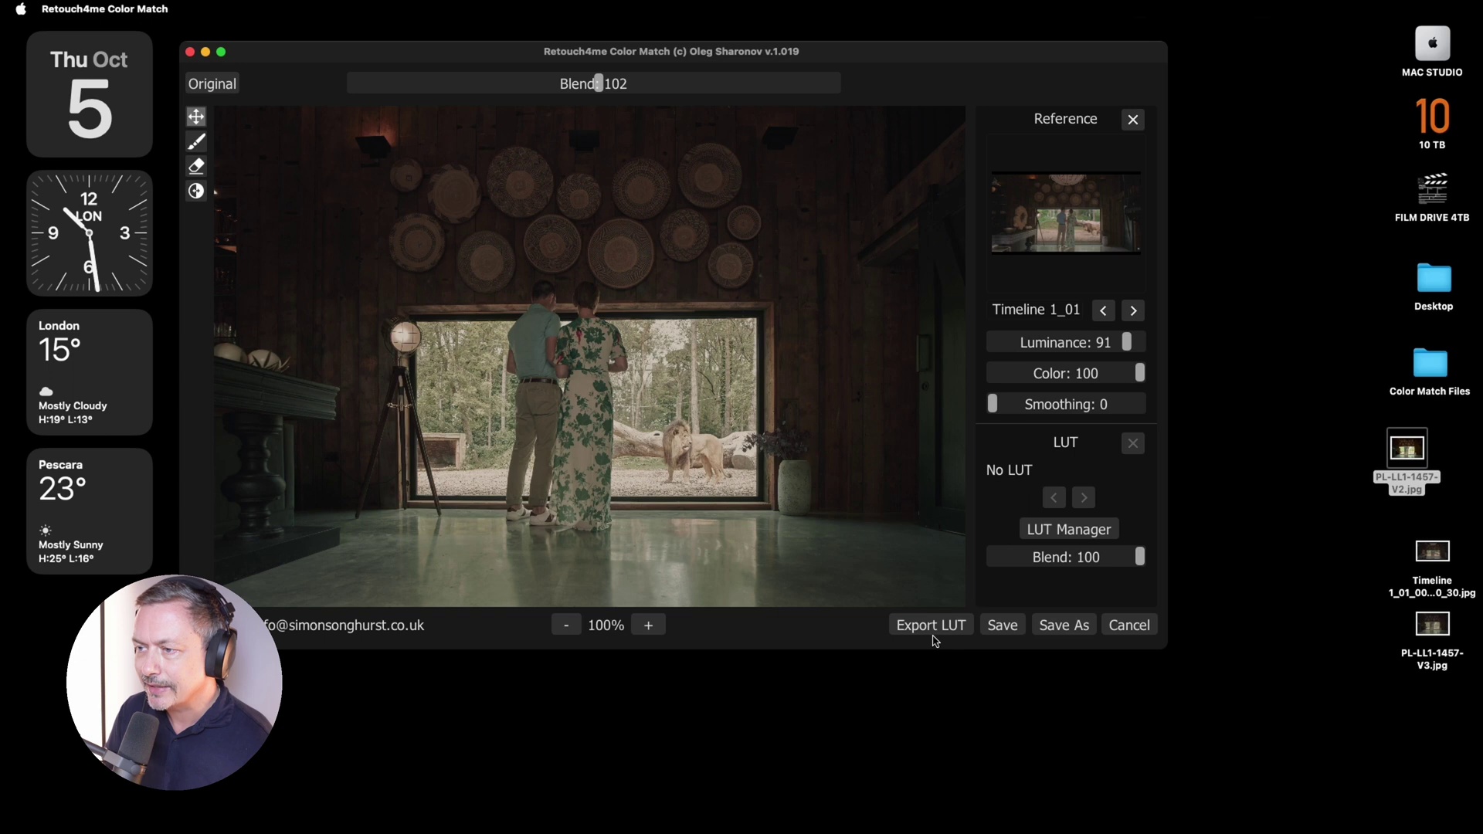
- Compare against the Original, then export the LUT as Safari-01.cube to the Desktop
left_click(209, 89)
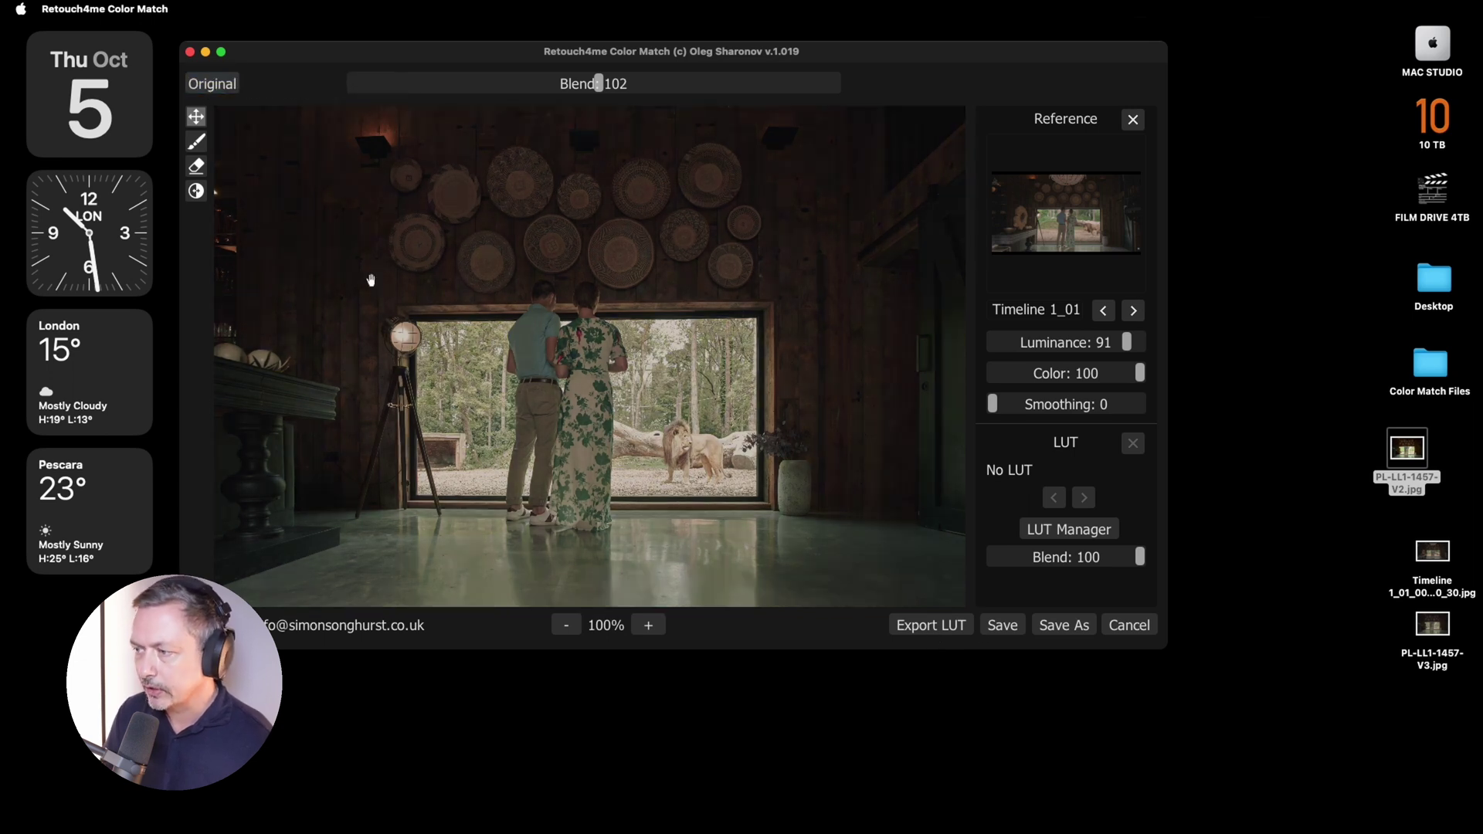
left_click(934, 629)
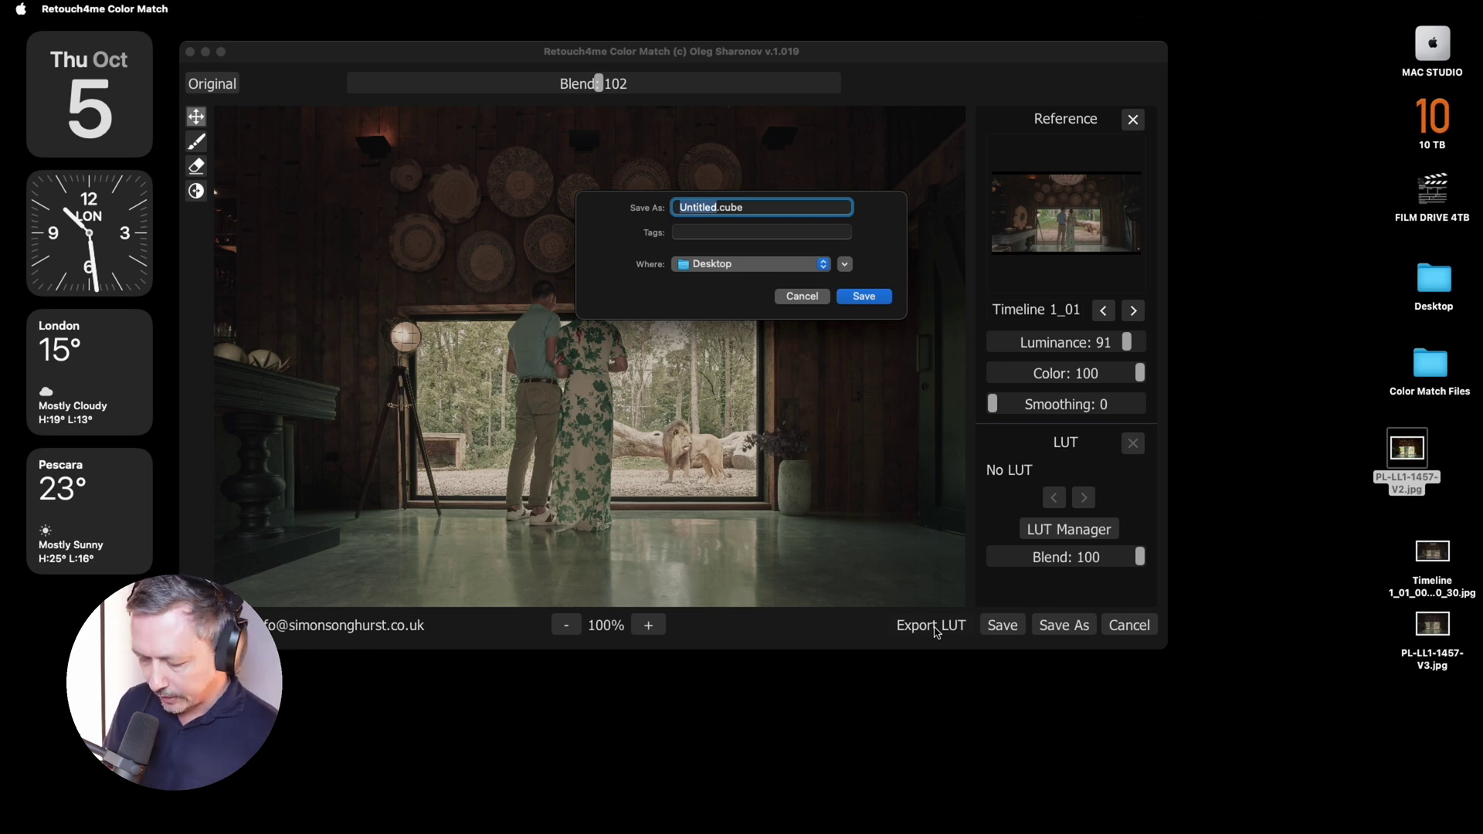
type("Safar")
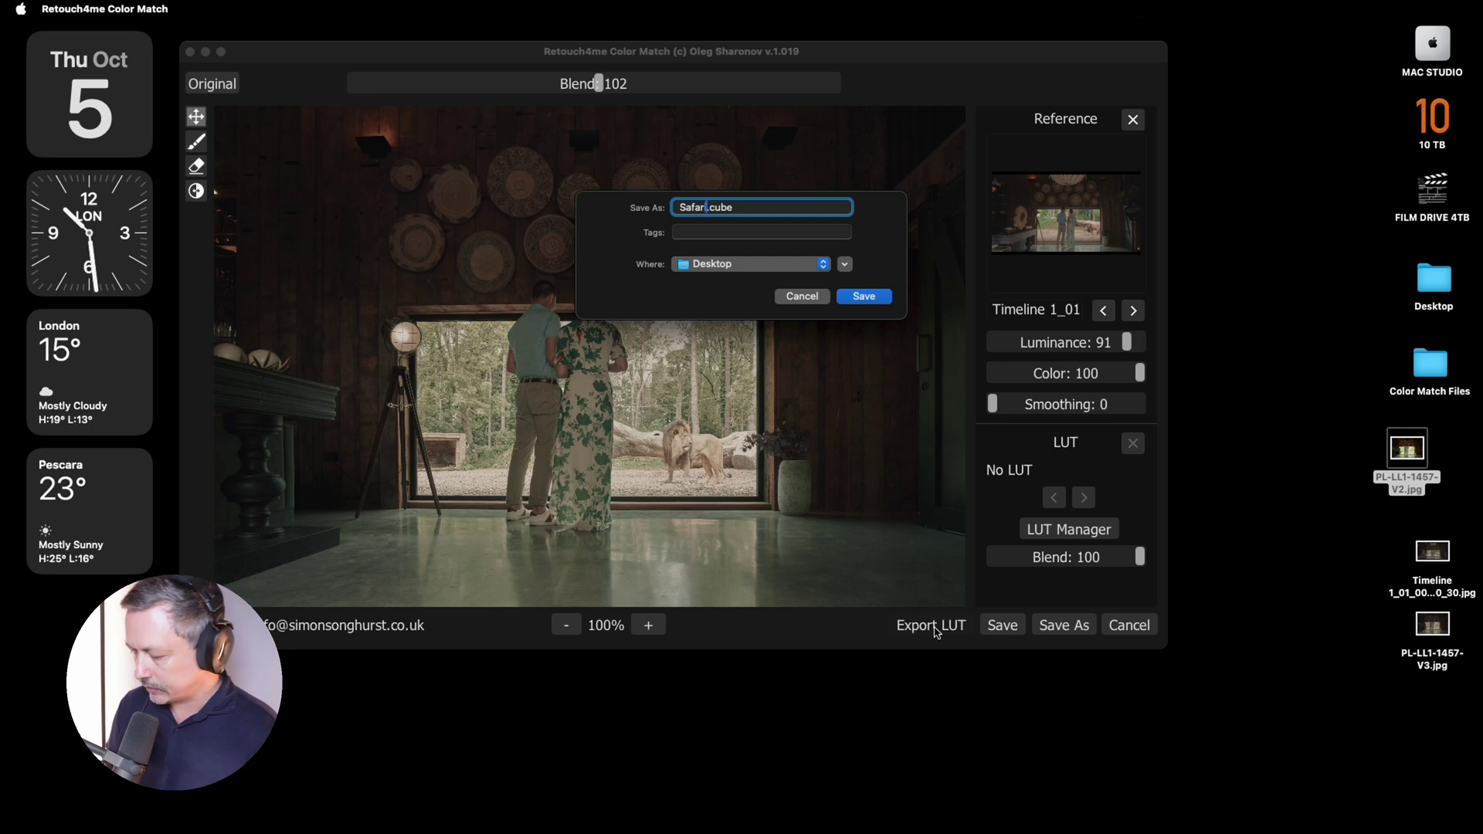
type("i-01")
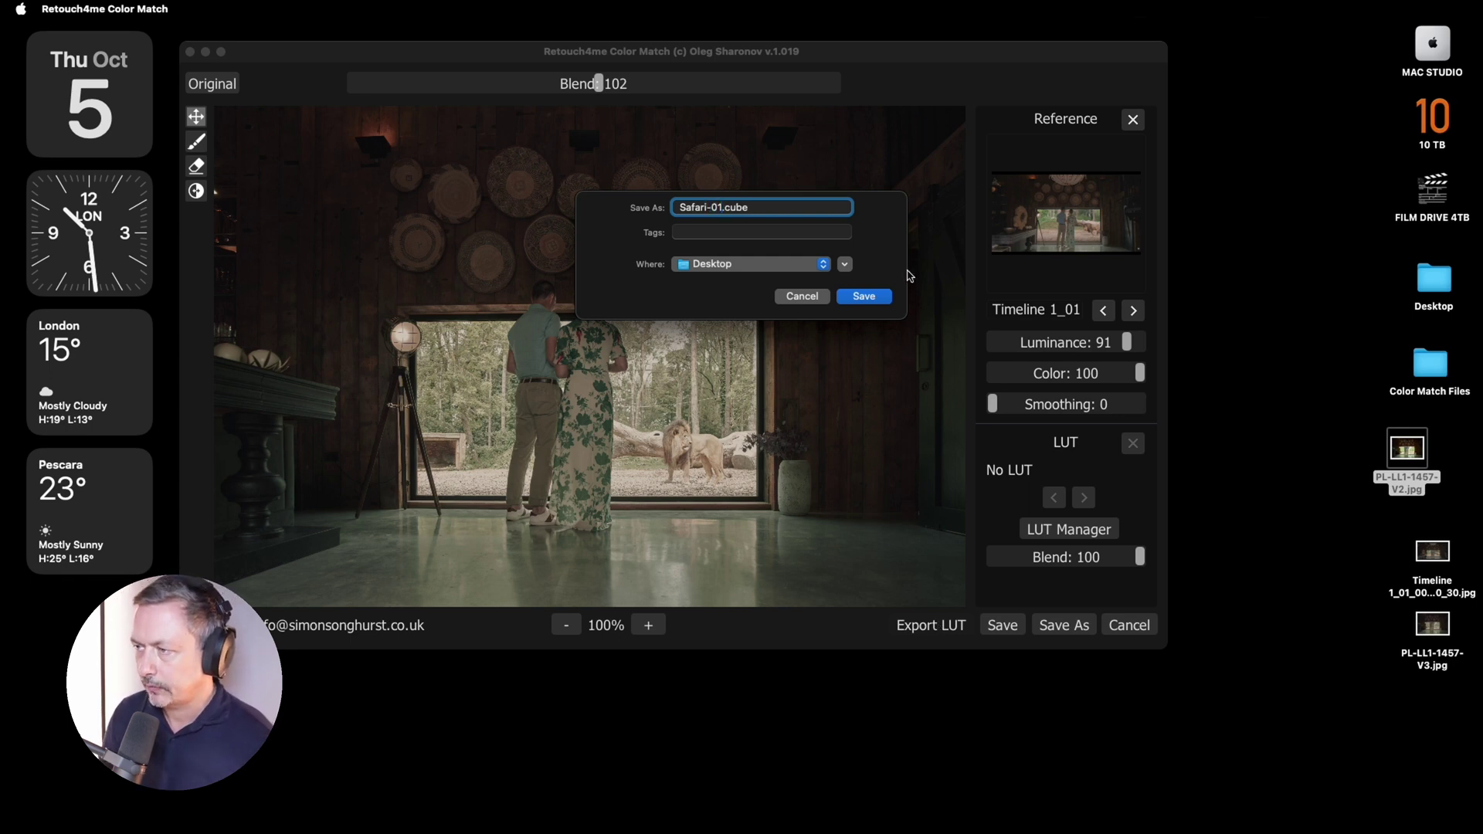
left_click(864, 296)
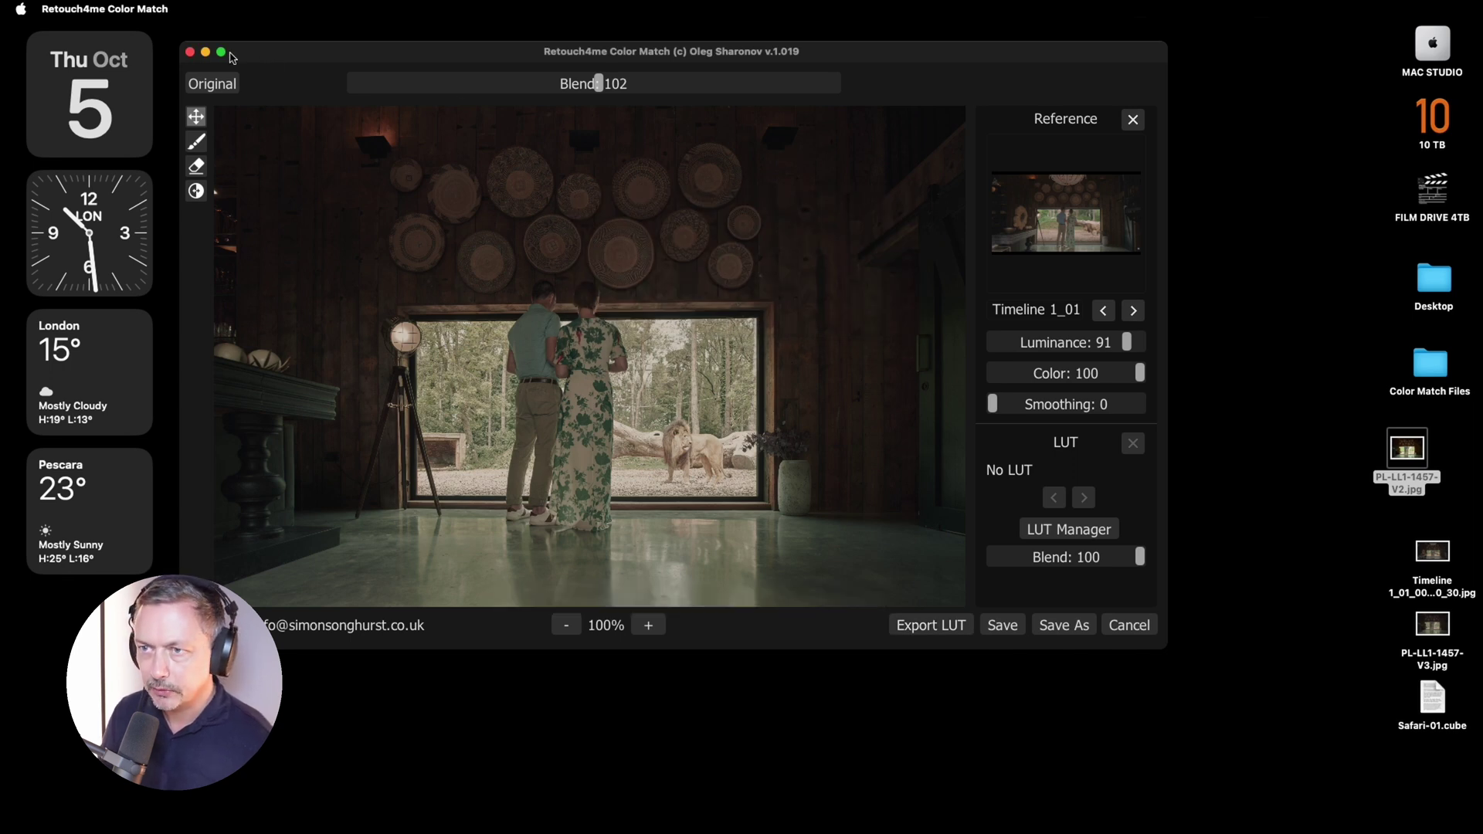
left_click(206, 52)
- Launch Adobe Photoshop 2023 from the Dock to reach its Home screen
mouse_move(805, 828)
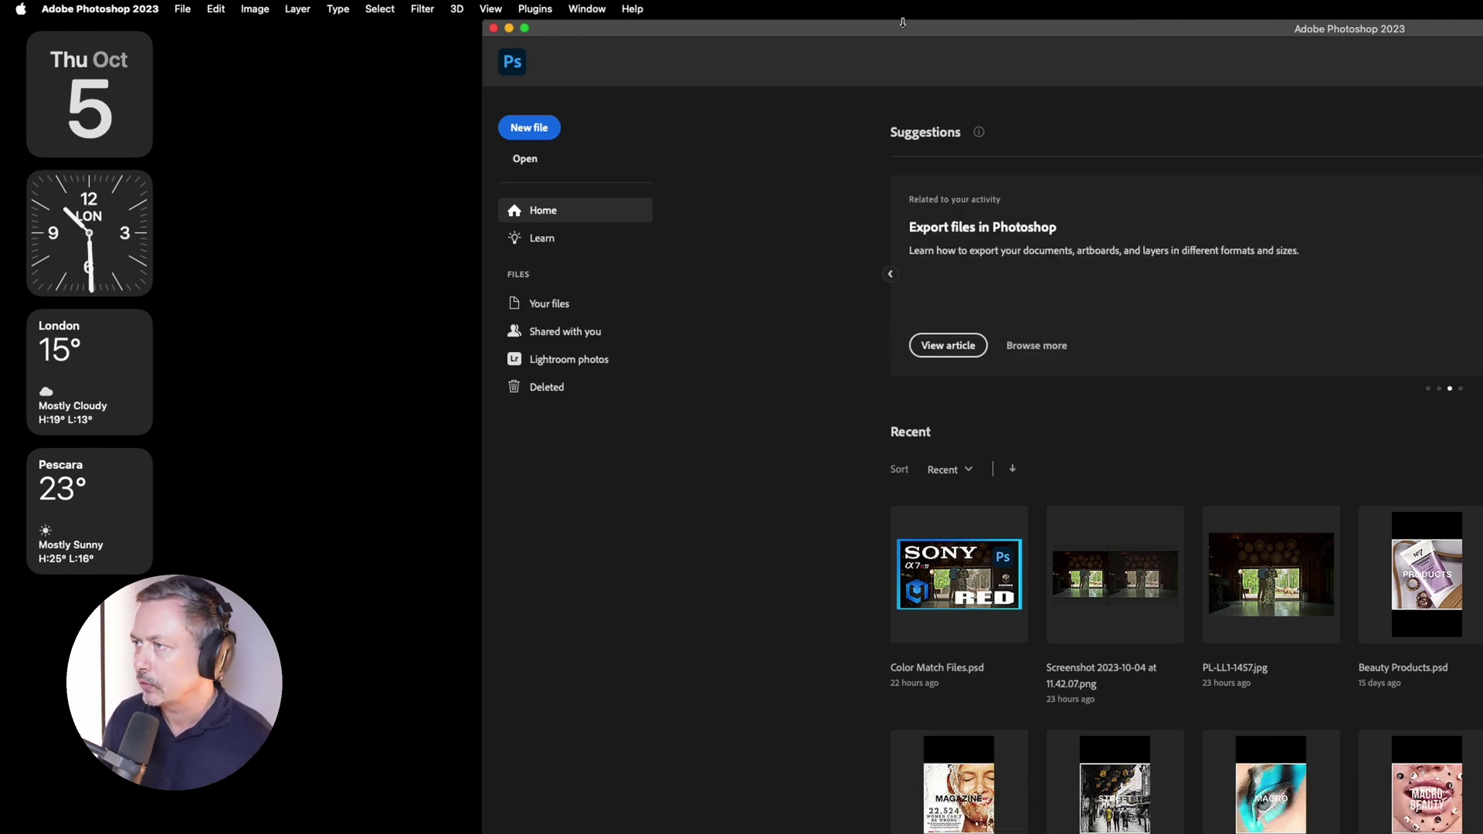
- Reveal the desktop and drag PL-LL1-1457-V2.jpg onto the Photoshop Dock icon to open it
left_click_drag(906, 28, 501, 17)
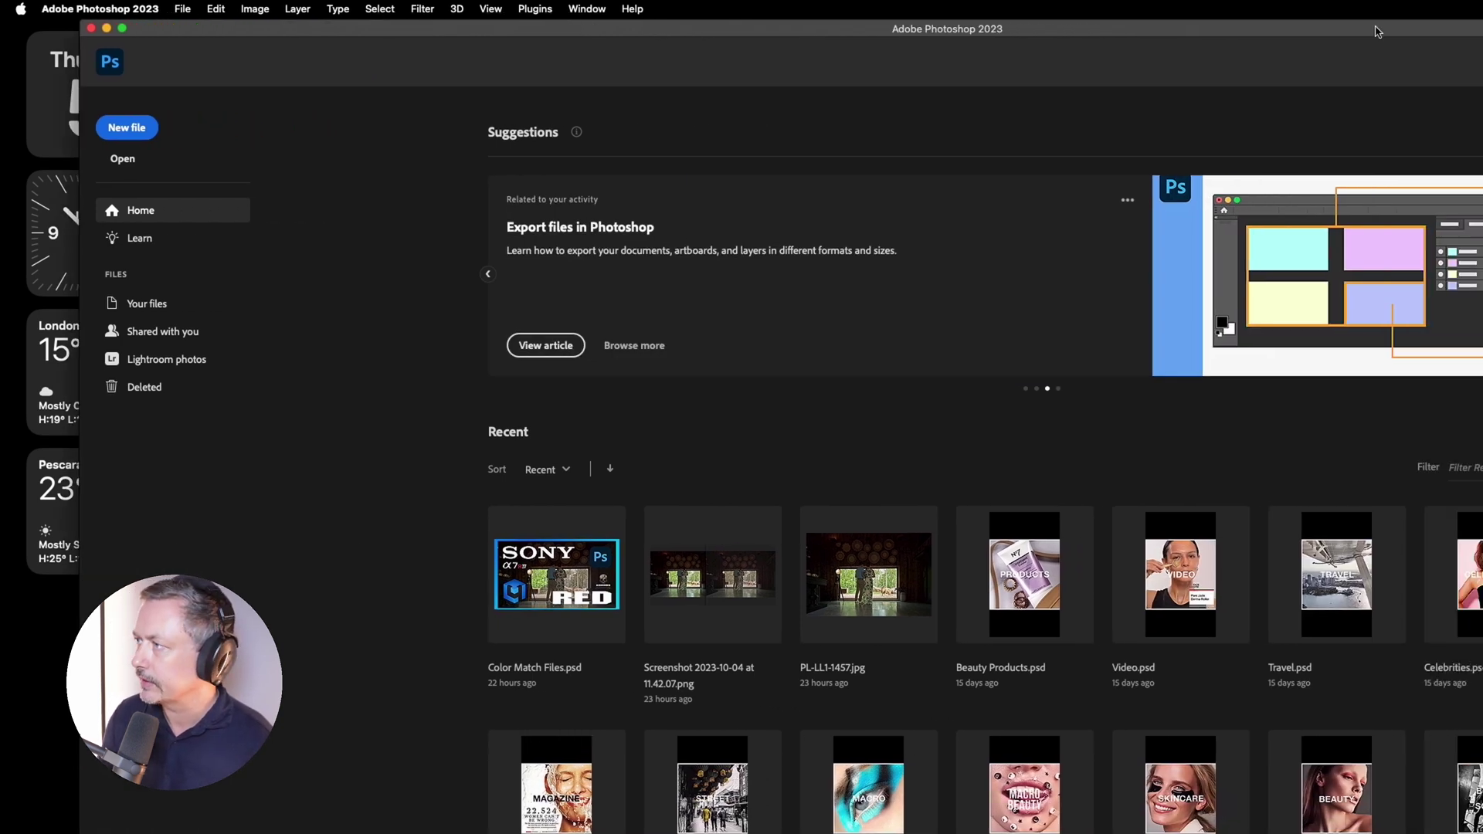
key("F11")
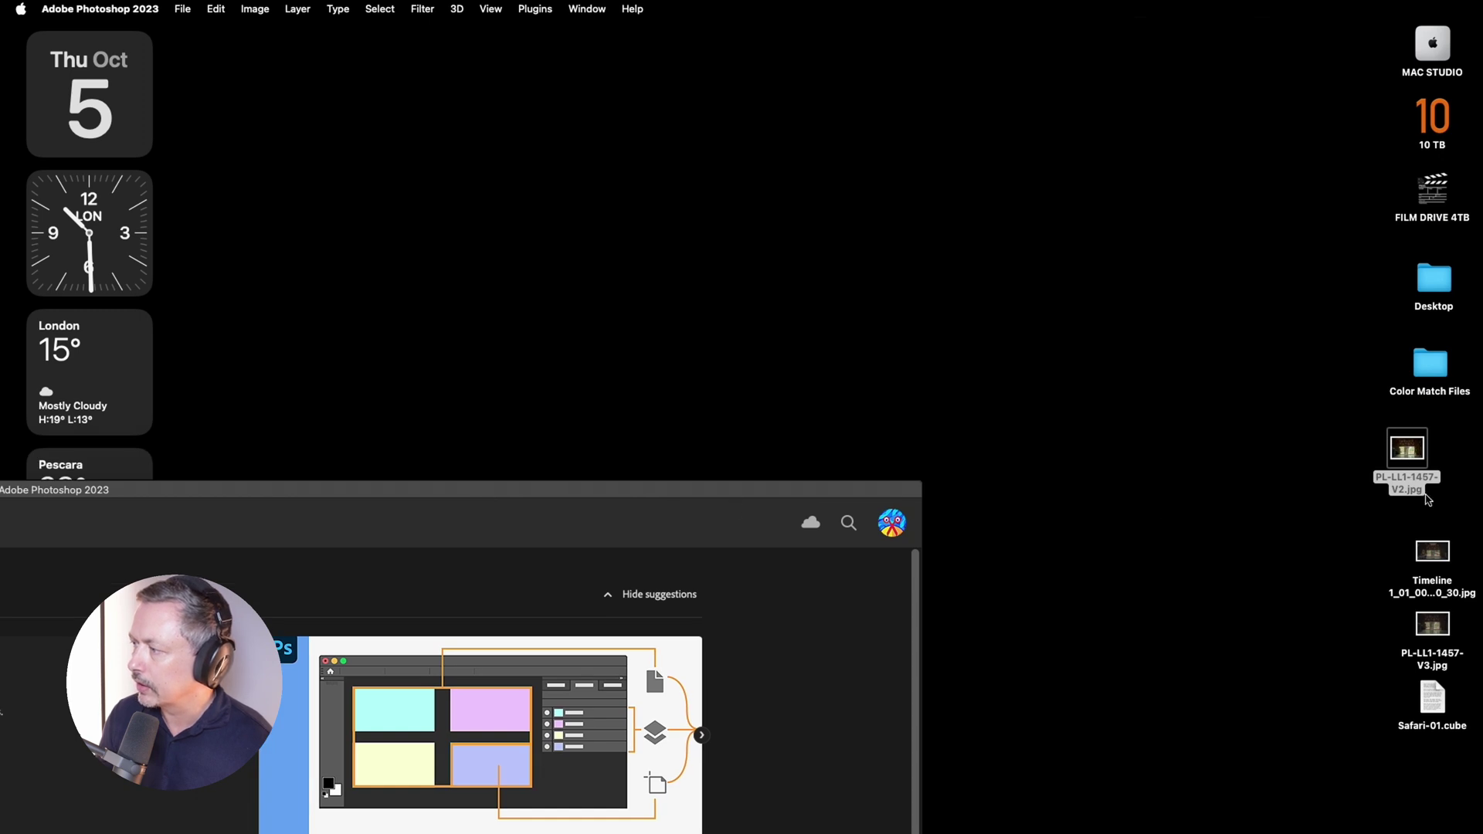
left_click(1409, 450)
left_click_drag(1409, 449, 825, 823)
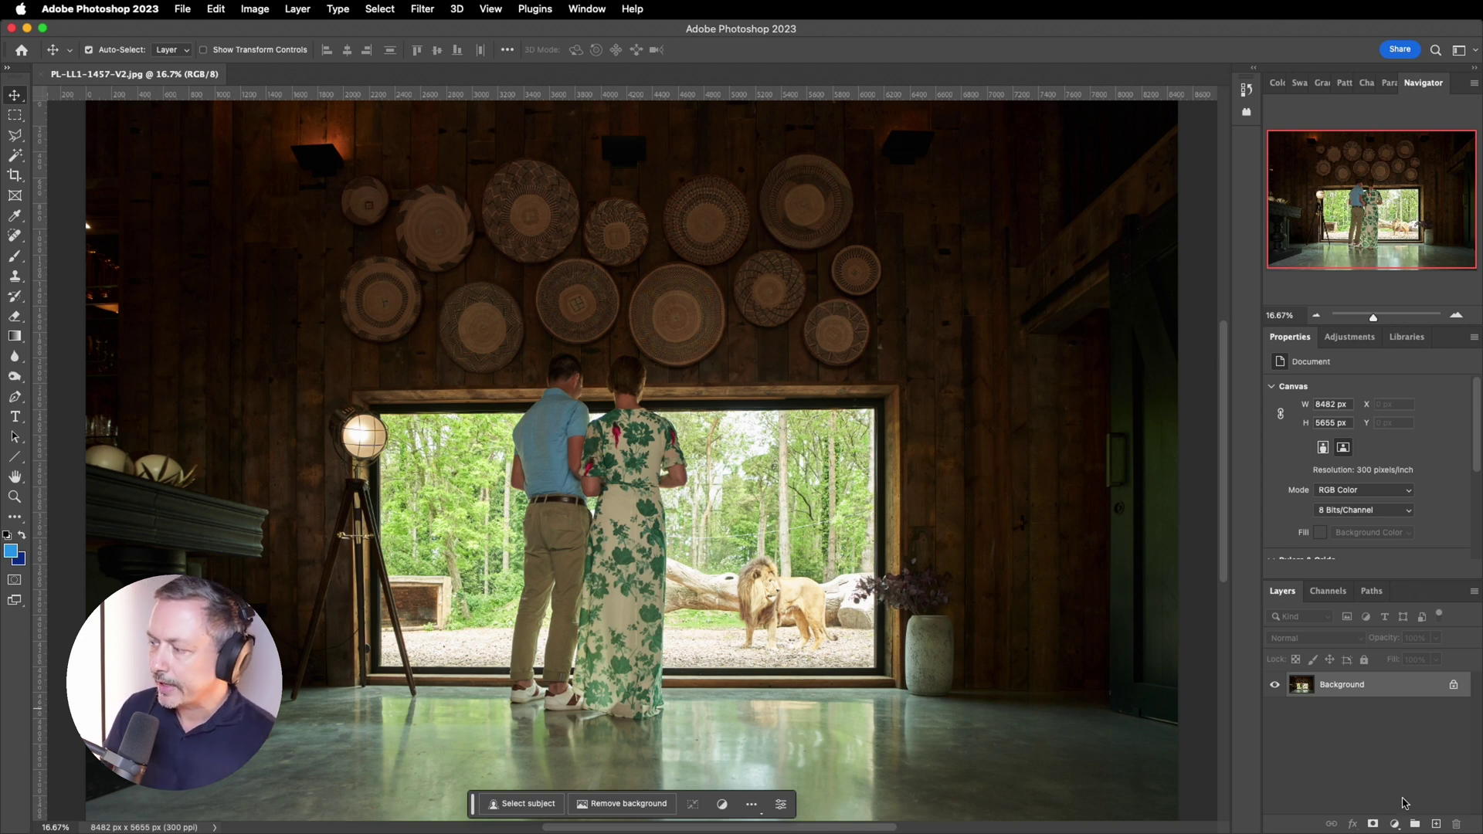
- Add a Color Lookup adjustment layer loading the 3DLUT file Safari-01.cube from the Desktop
left_click(1395, 824)
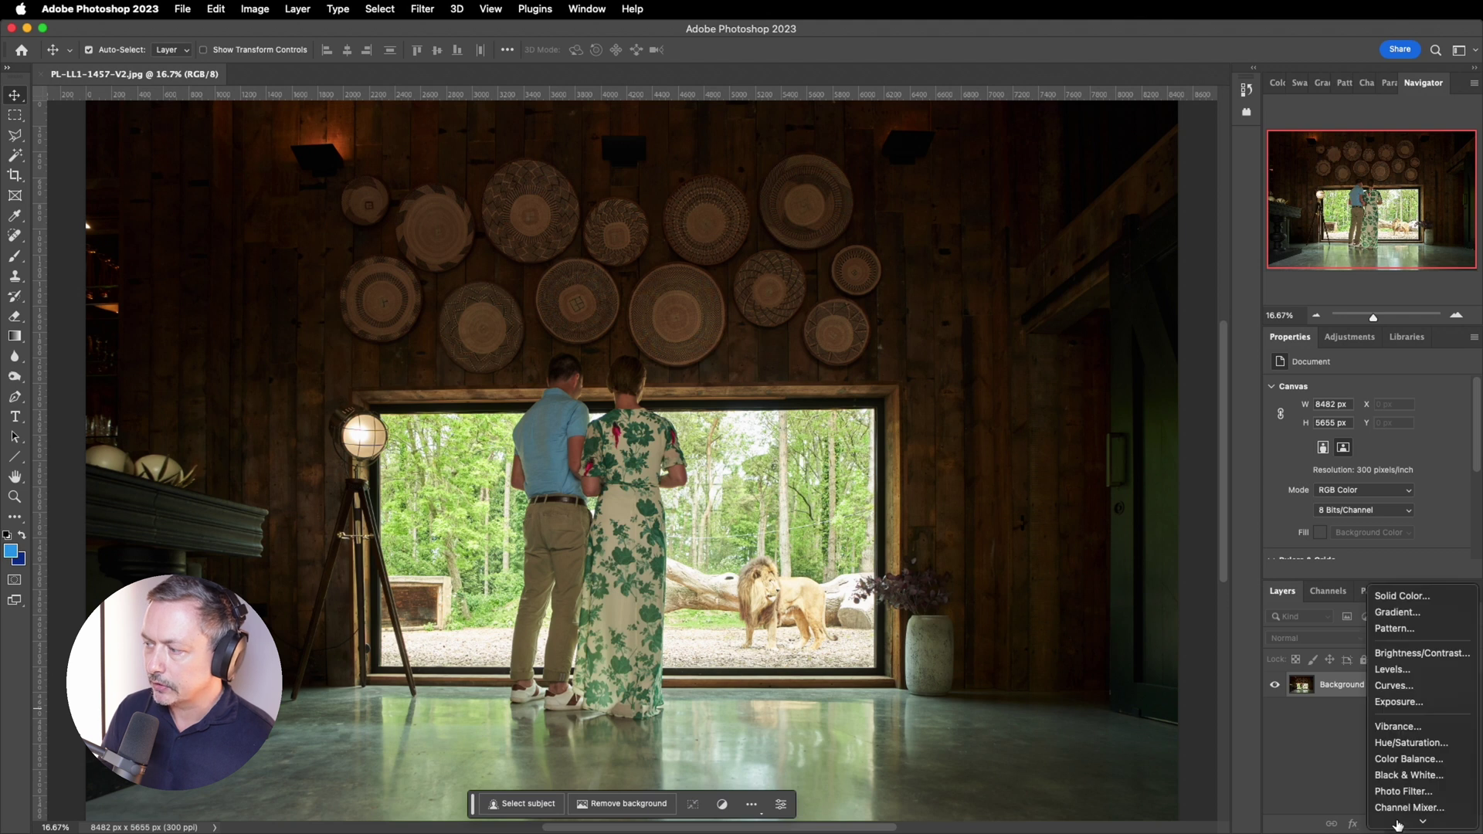
mouse_move(1397, 824)
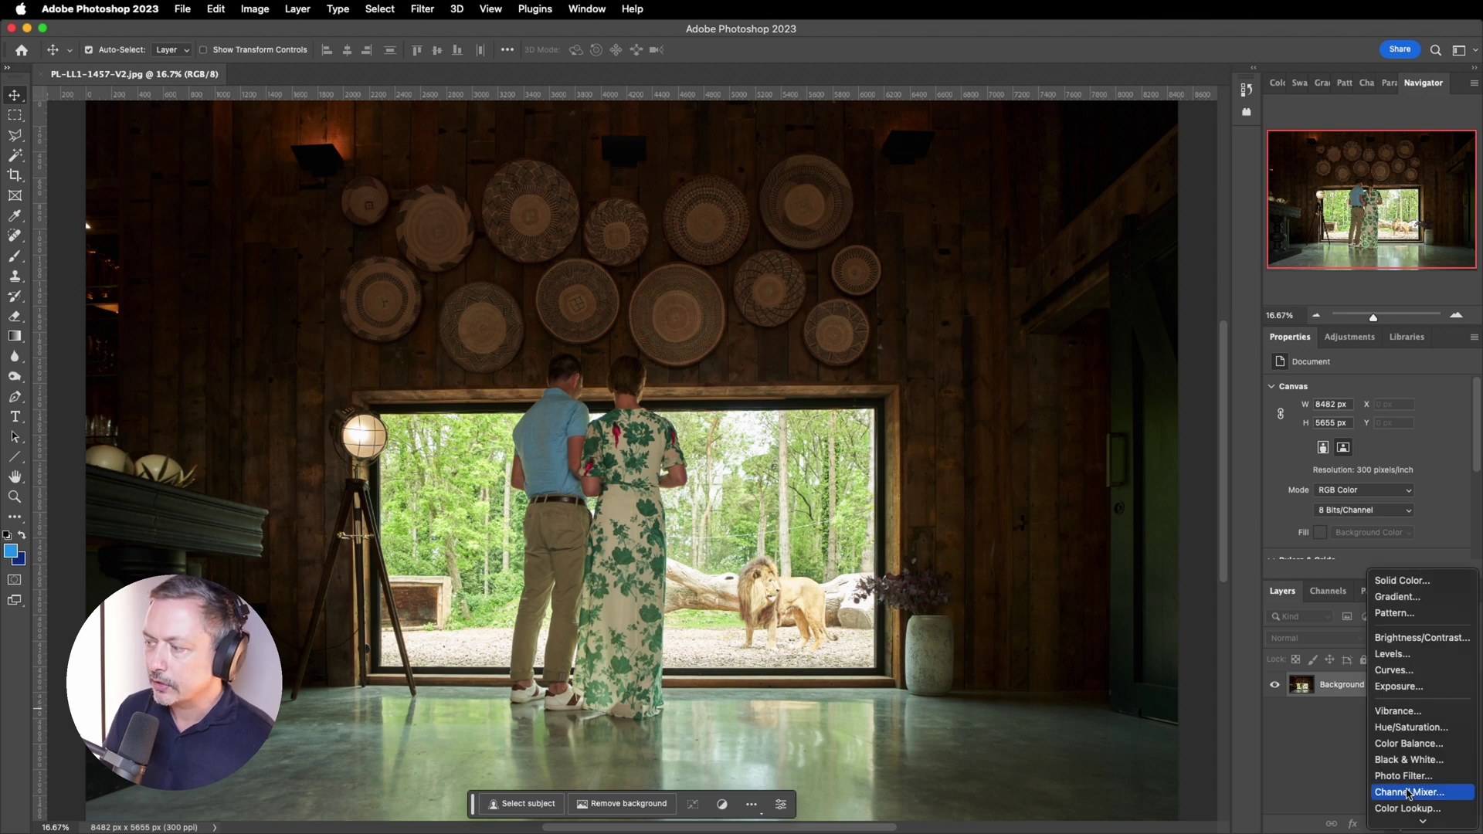
left_click(1401, 808)
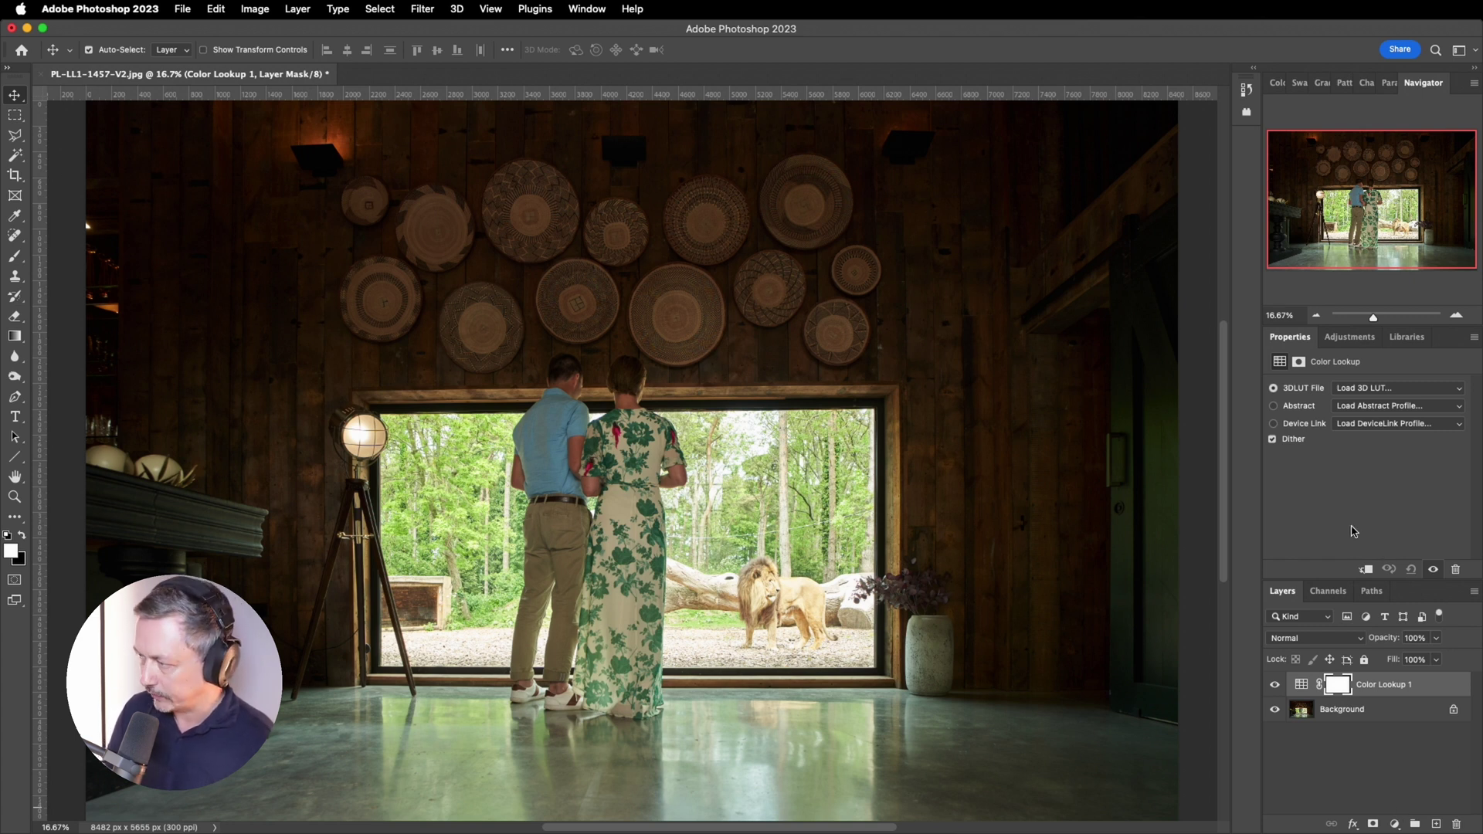
left_click(1297, 391)
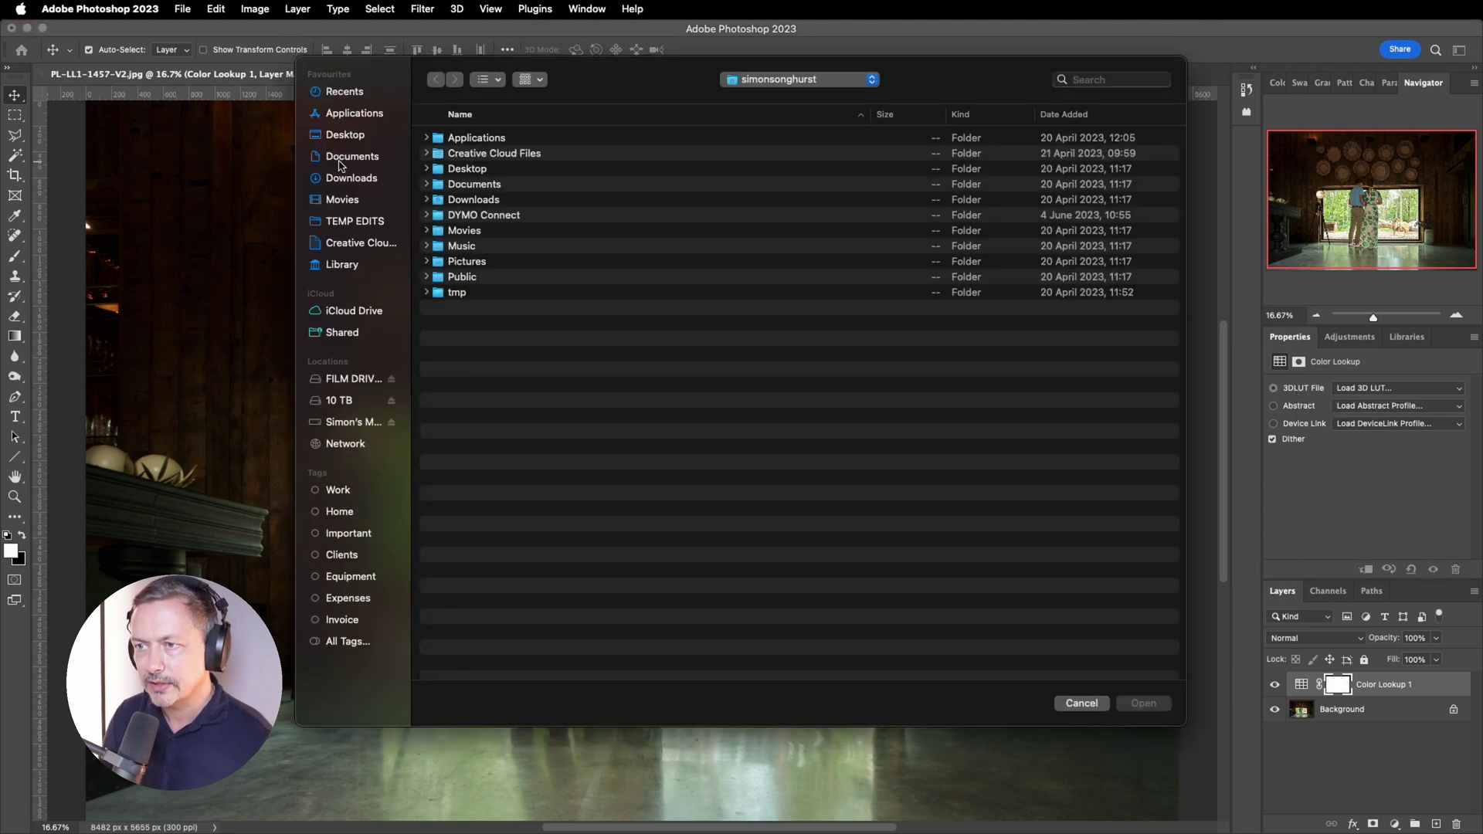
left_click(340, 135)
left_click(514, 200)
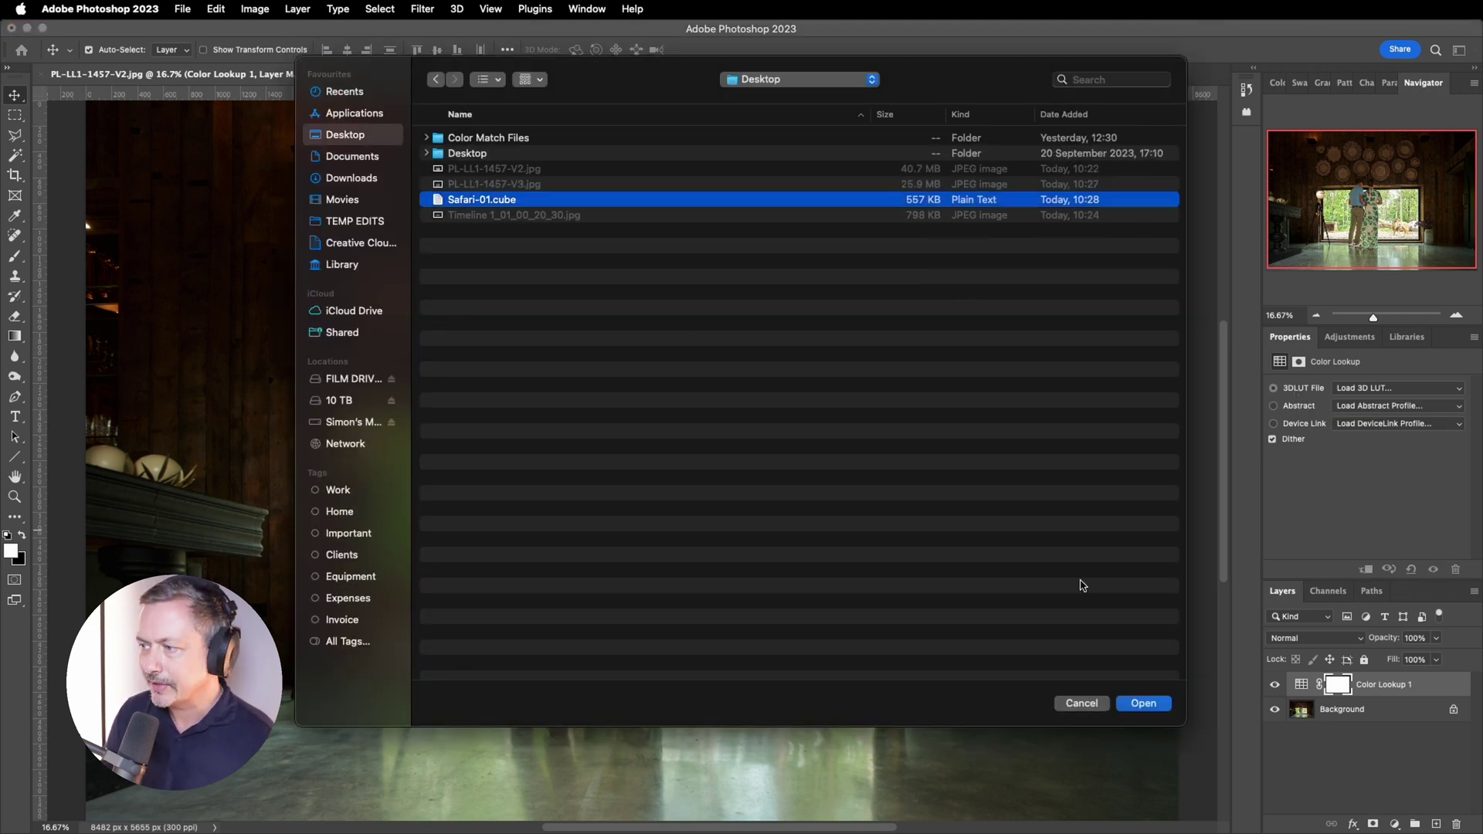
left_click(1156, 704)
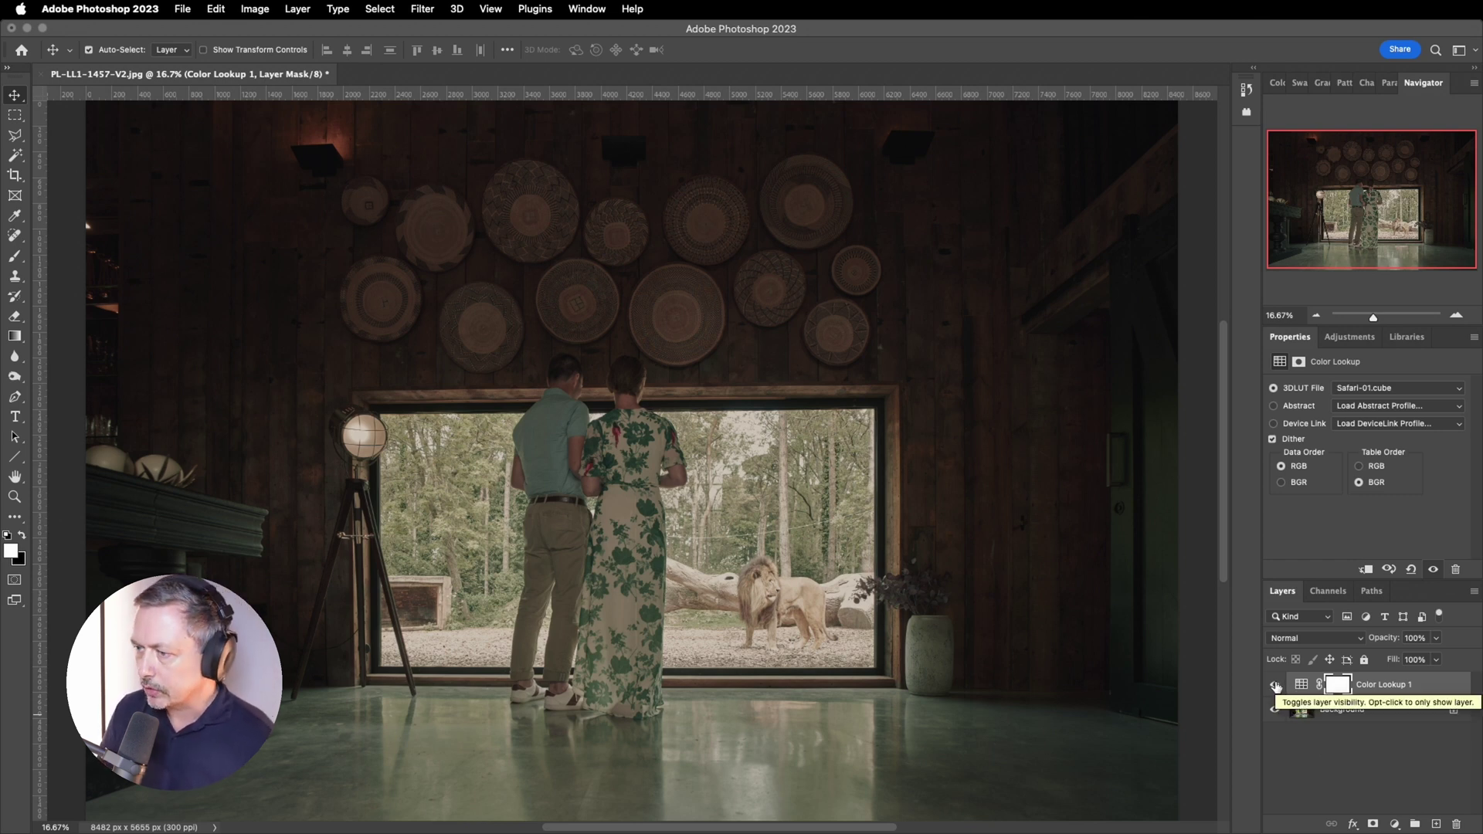
left_click(1275, 685)
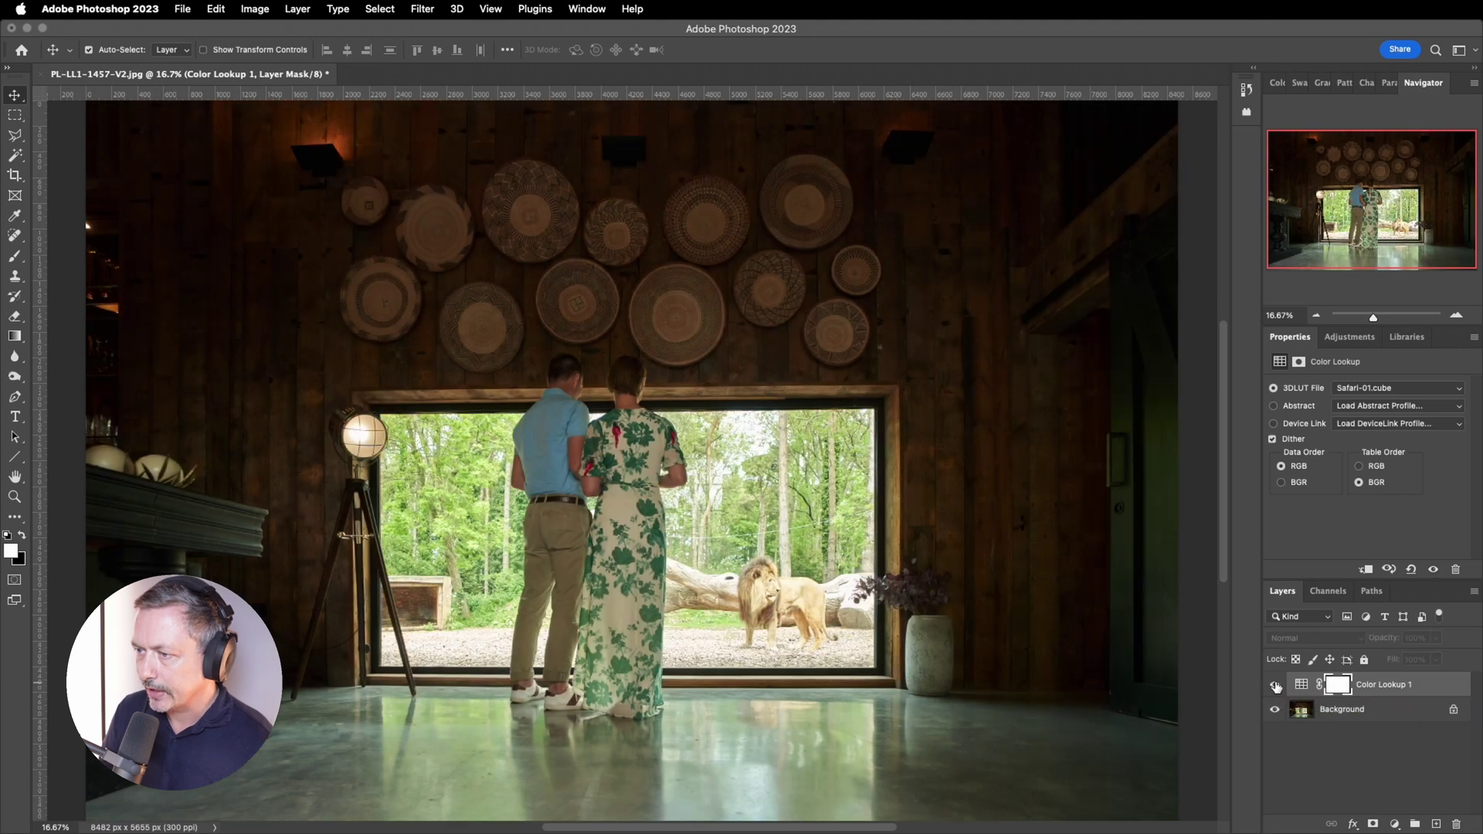
left_click(1275, 685)
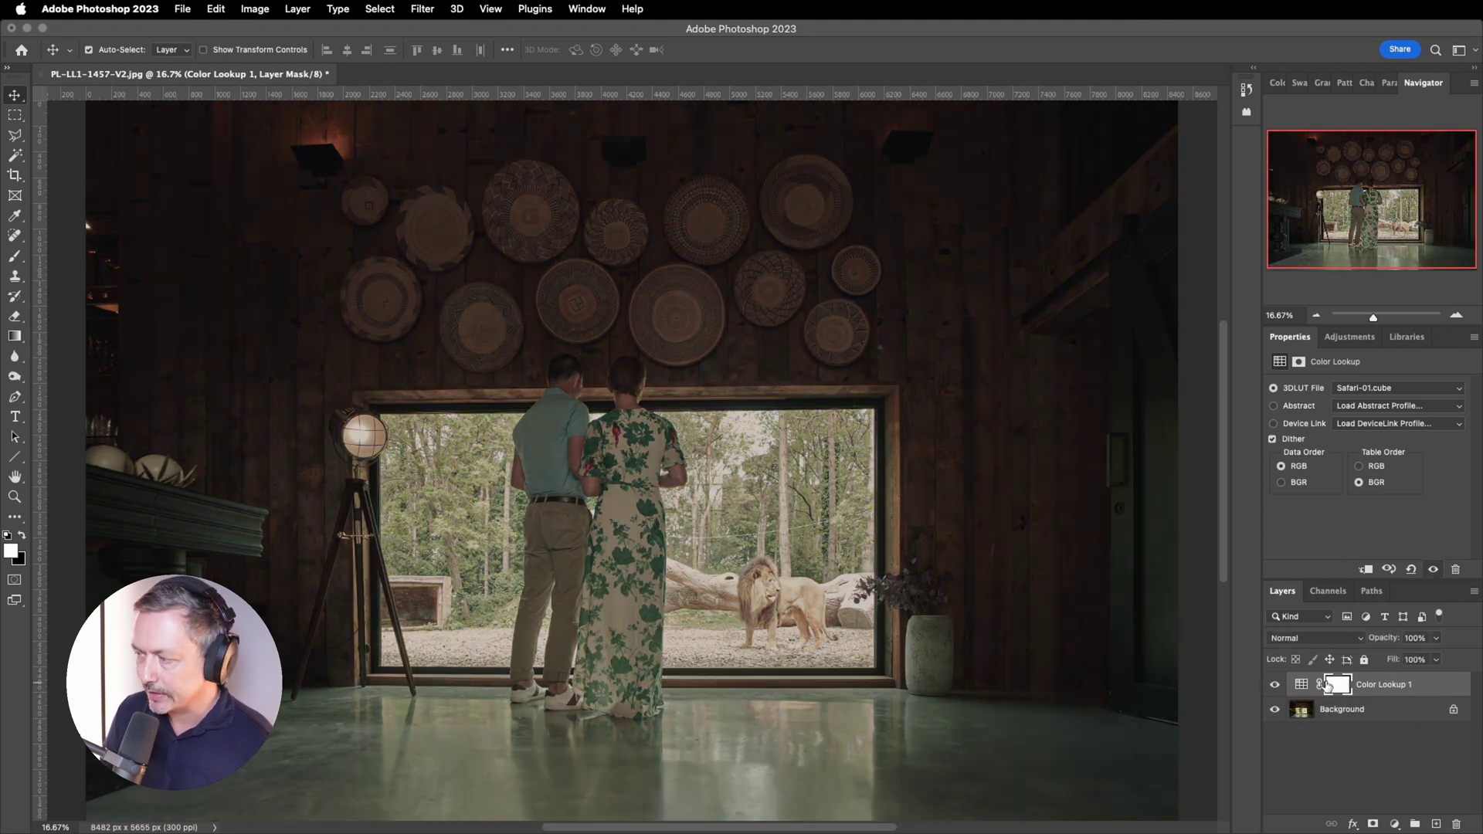
left_click(1275, 685)
left_click(1275, 684)
left_click(1275, 685)
left_click(1275, 685)
left_click(1435, 659)
mouse_move(1434, 655)
left_mouse_down()
mouse_move(1377, 663)
mouse_move(1450, 657)
left_mouse_up()
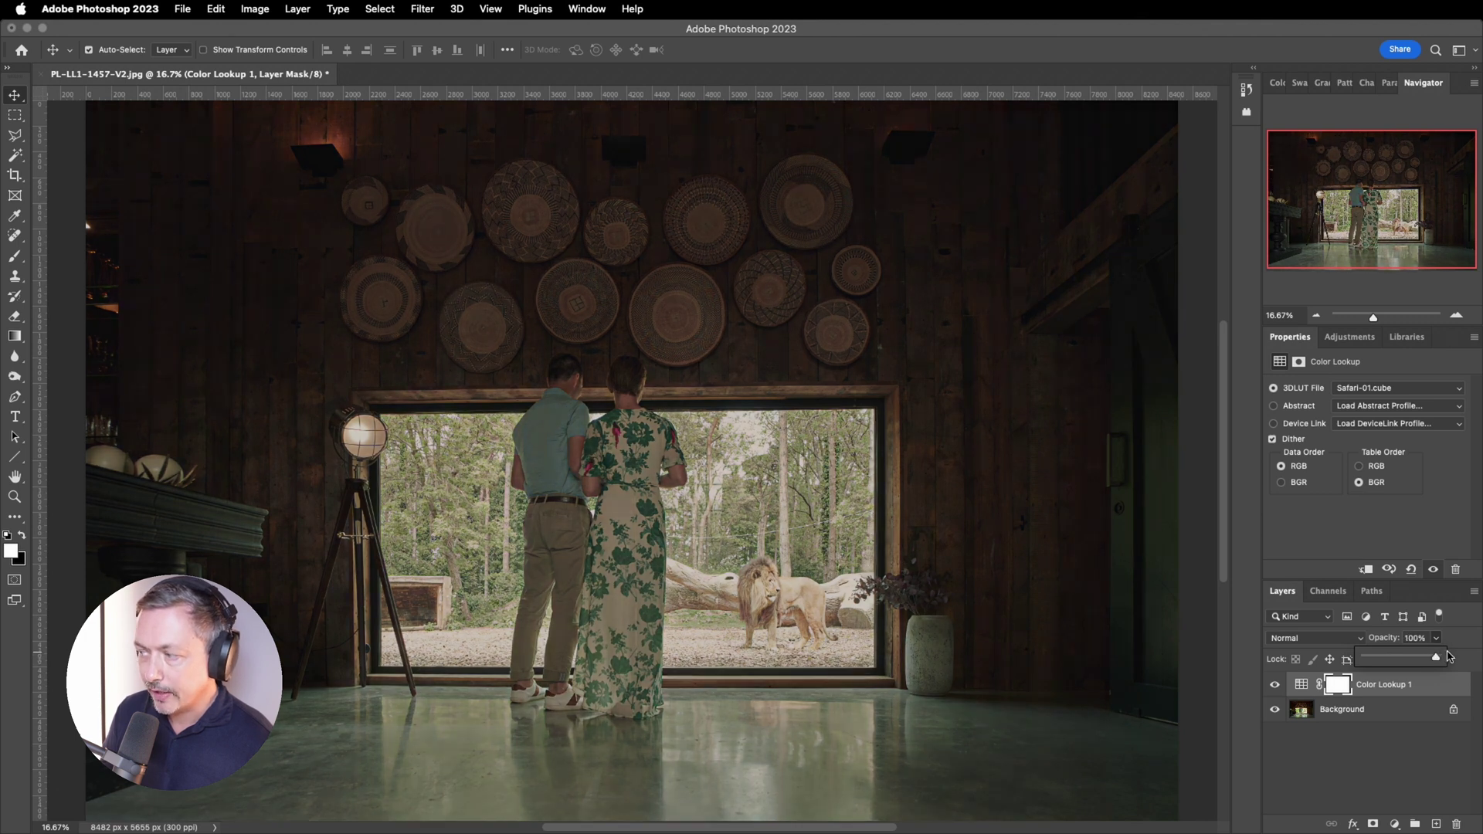
- Start a File > Save As, look at the format list, then cancel without saving
left_click(1388, 765)
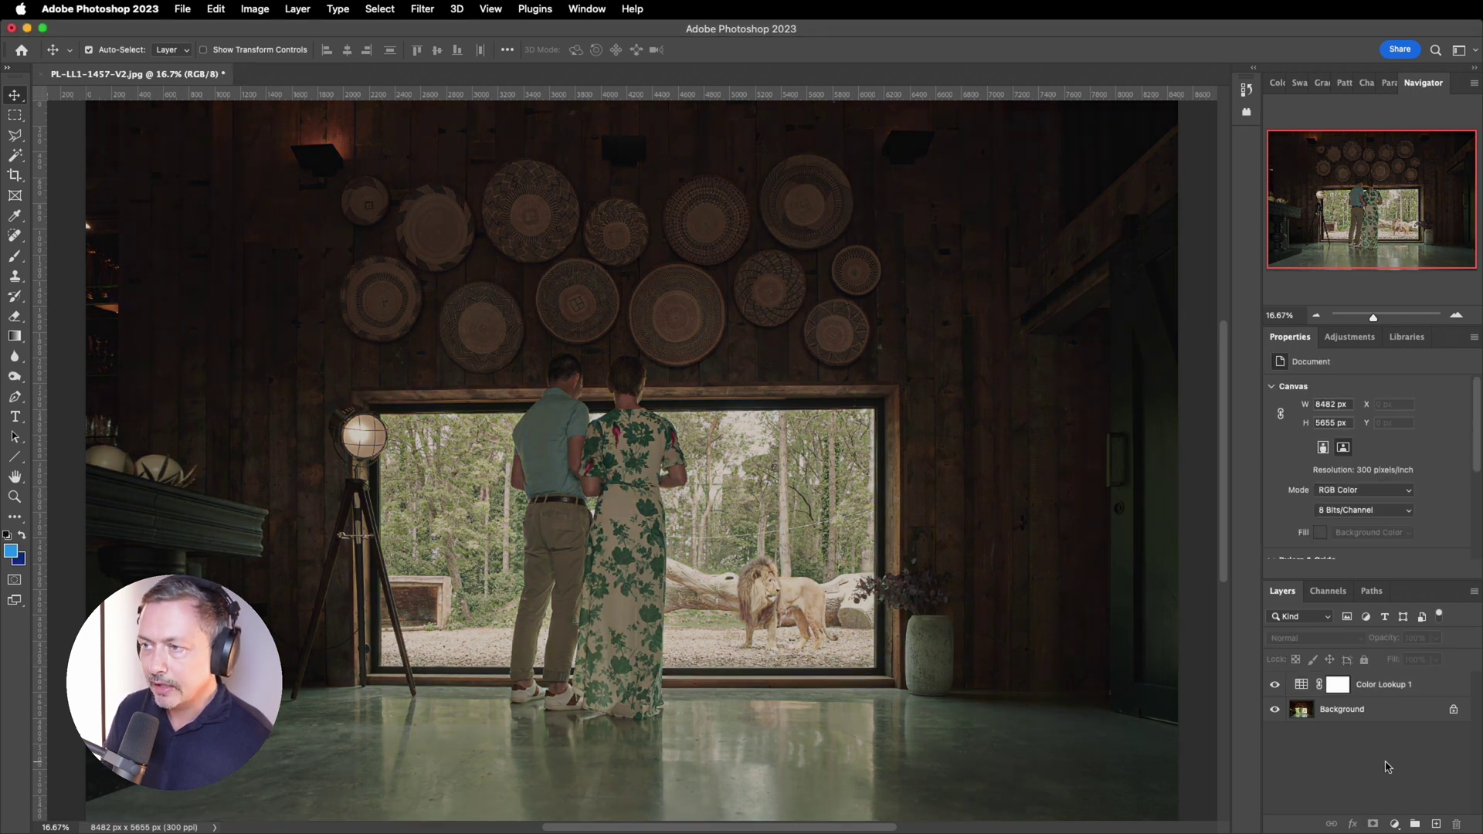
left_click(184, 10)
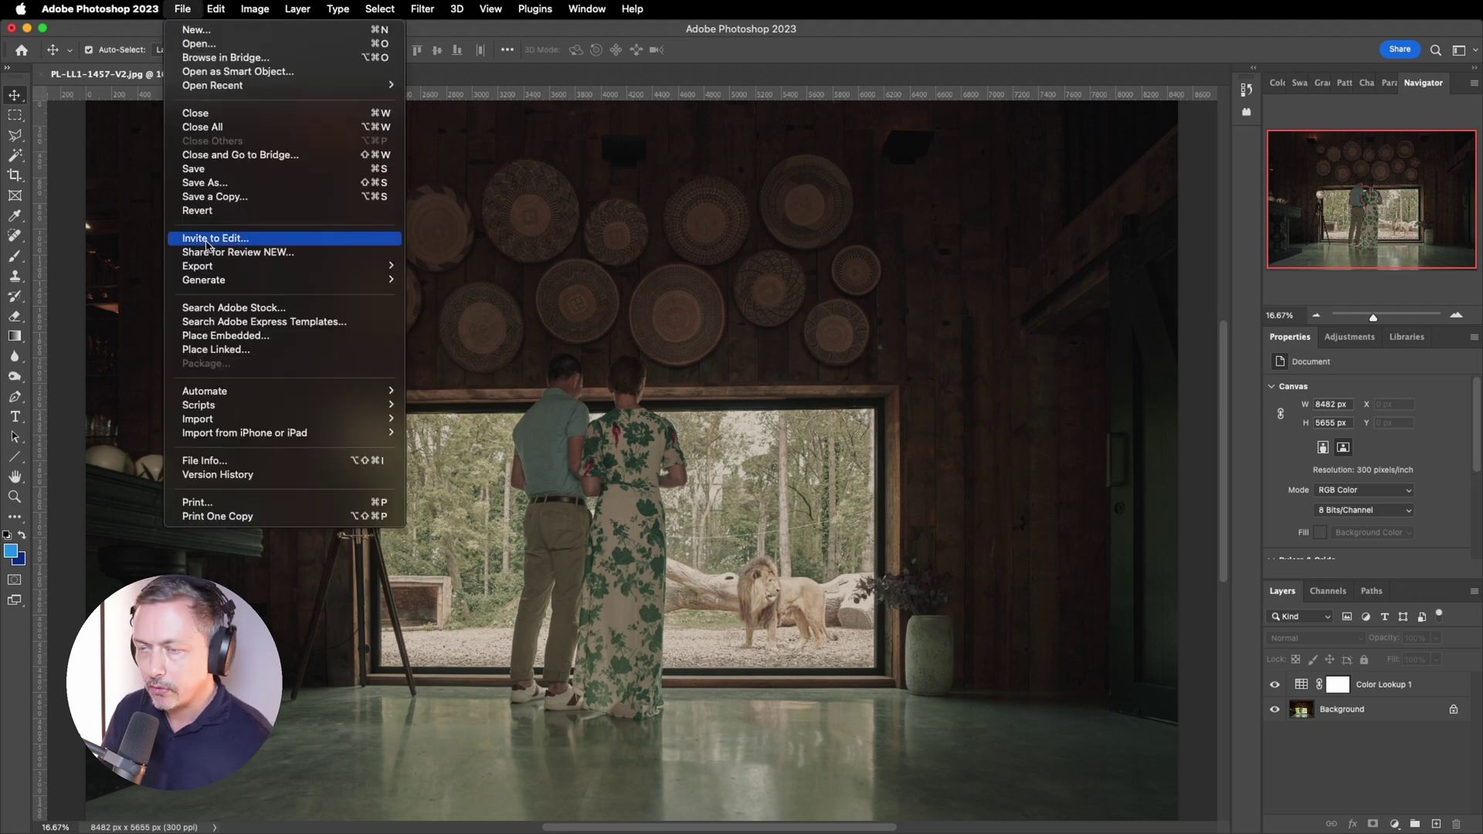
left_click(228, 183)
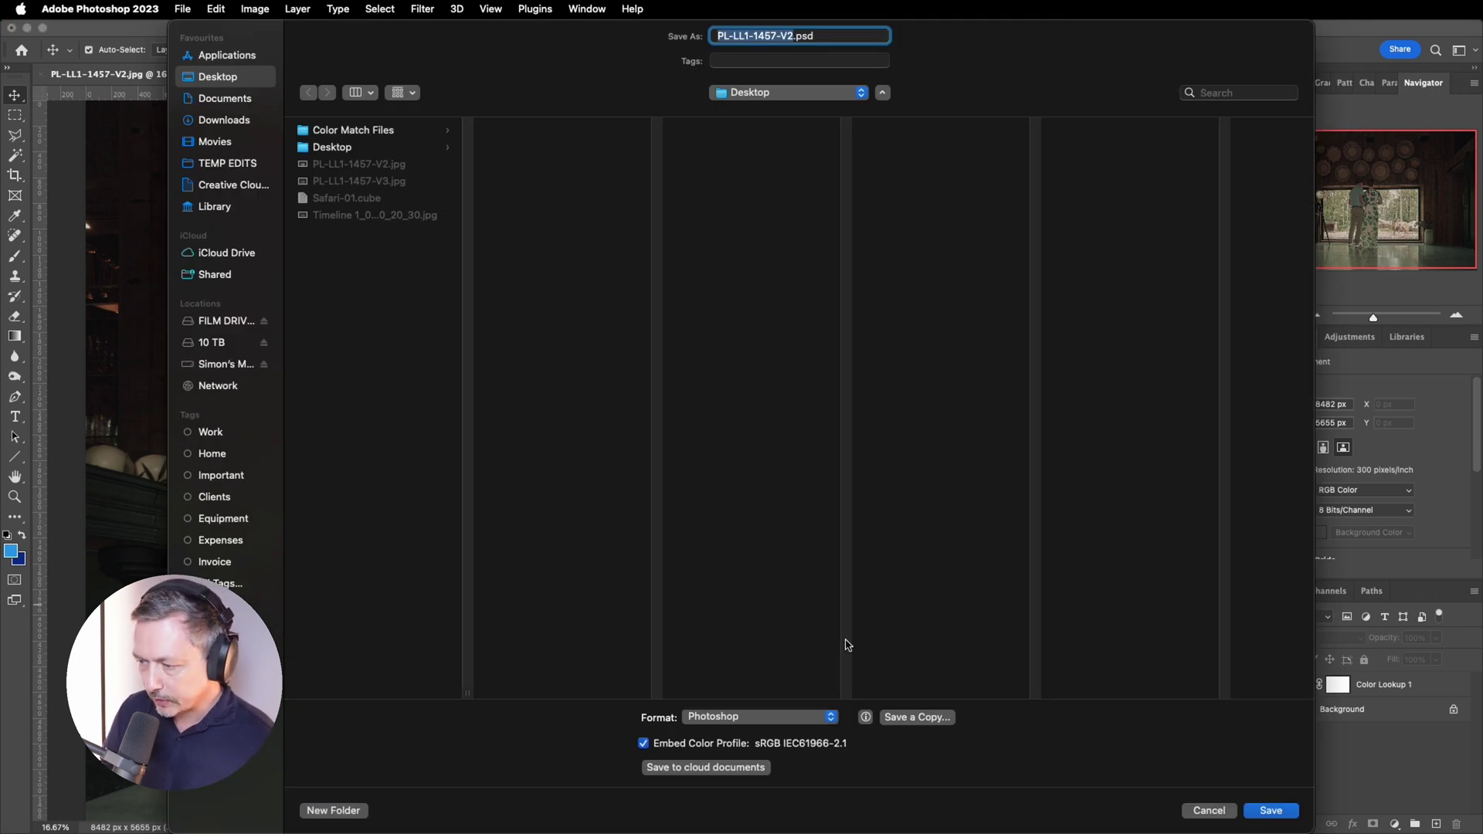
left_click(827, 718)
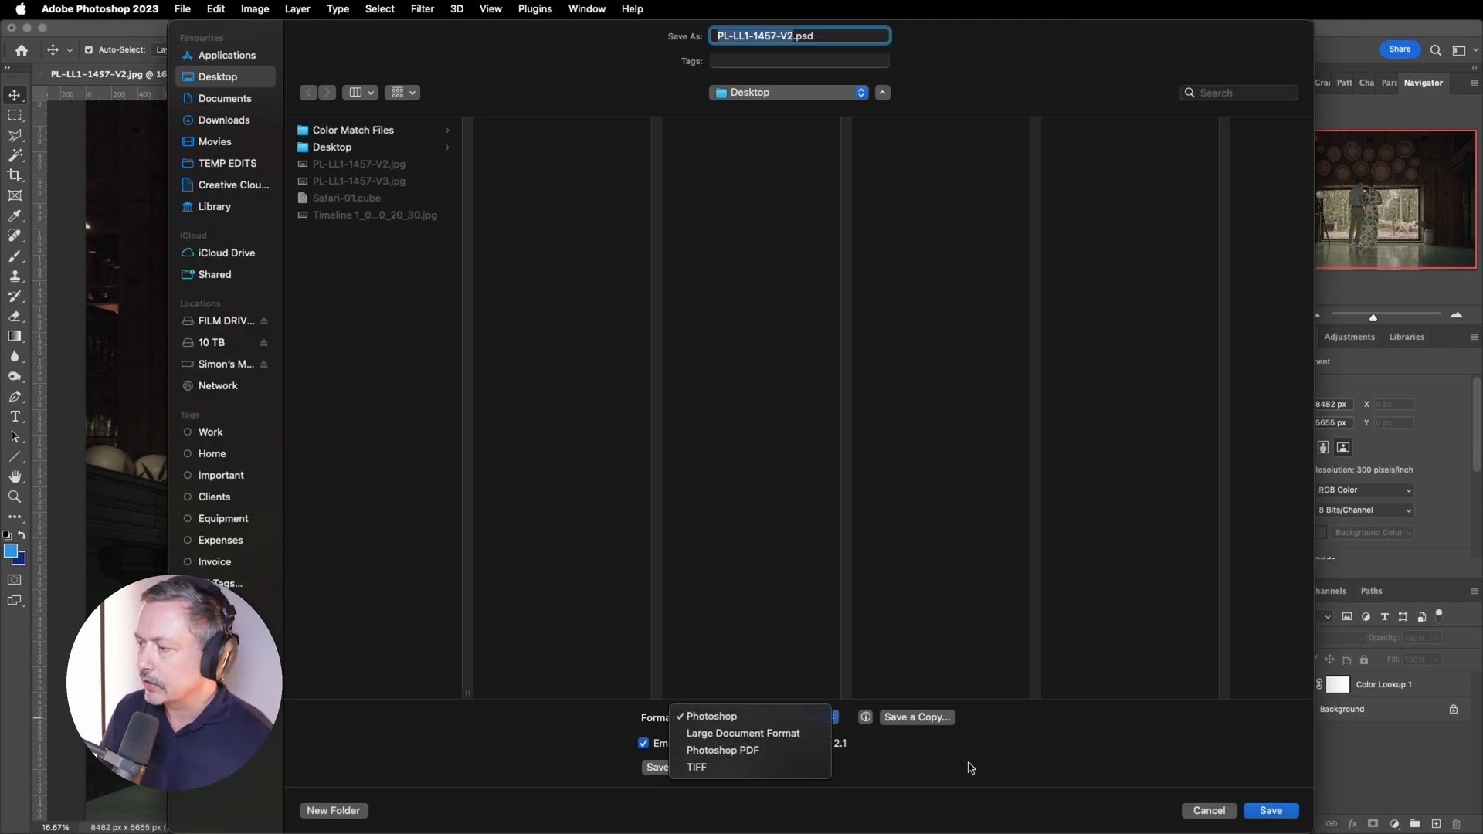
left_click(1083, 768)
left_click(1226, 810)
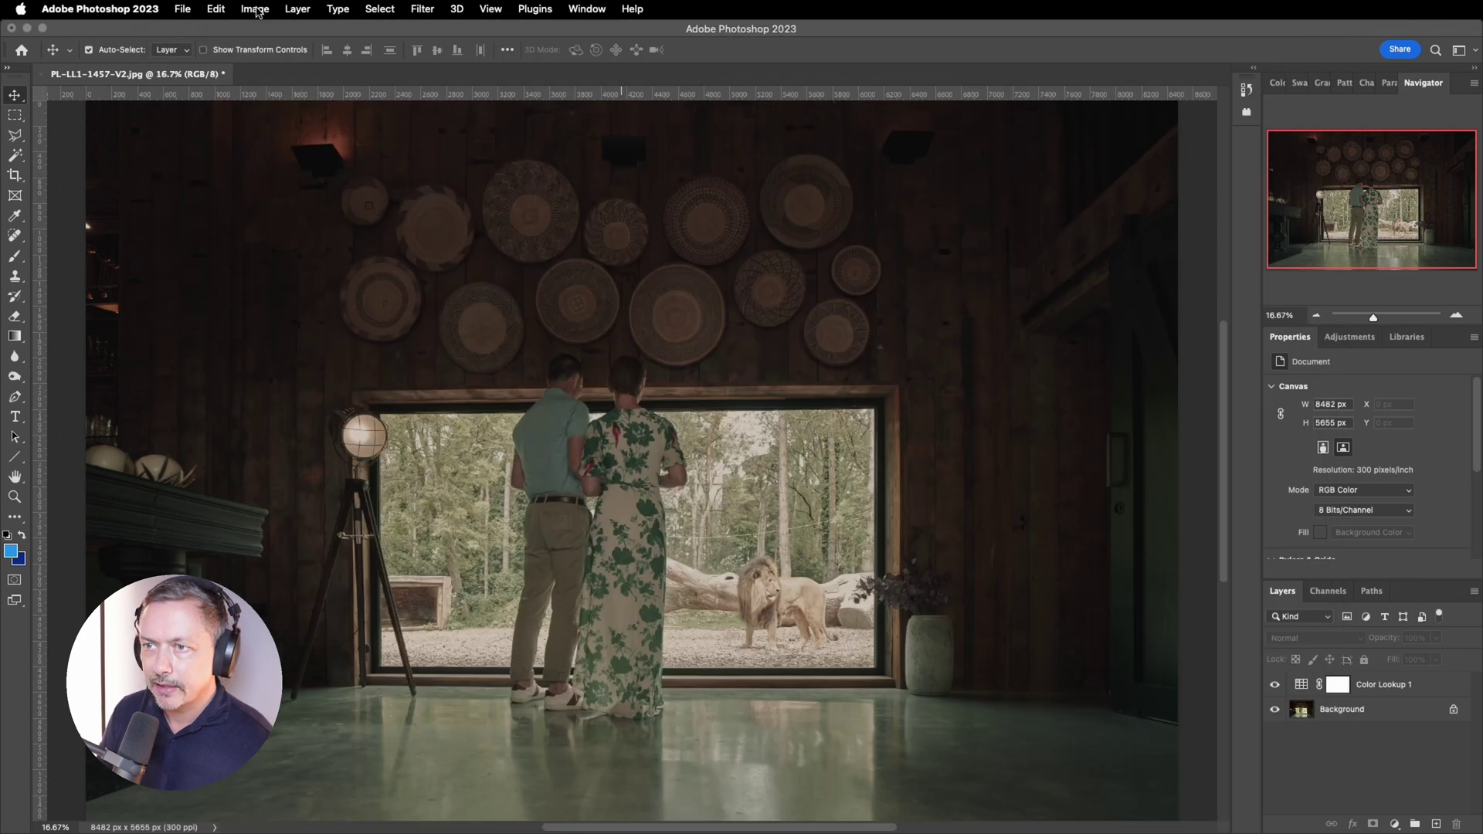
- Flatten the image via Layer > Flatten Image into a single Background layer
left_click(297, 9)
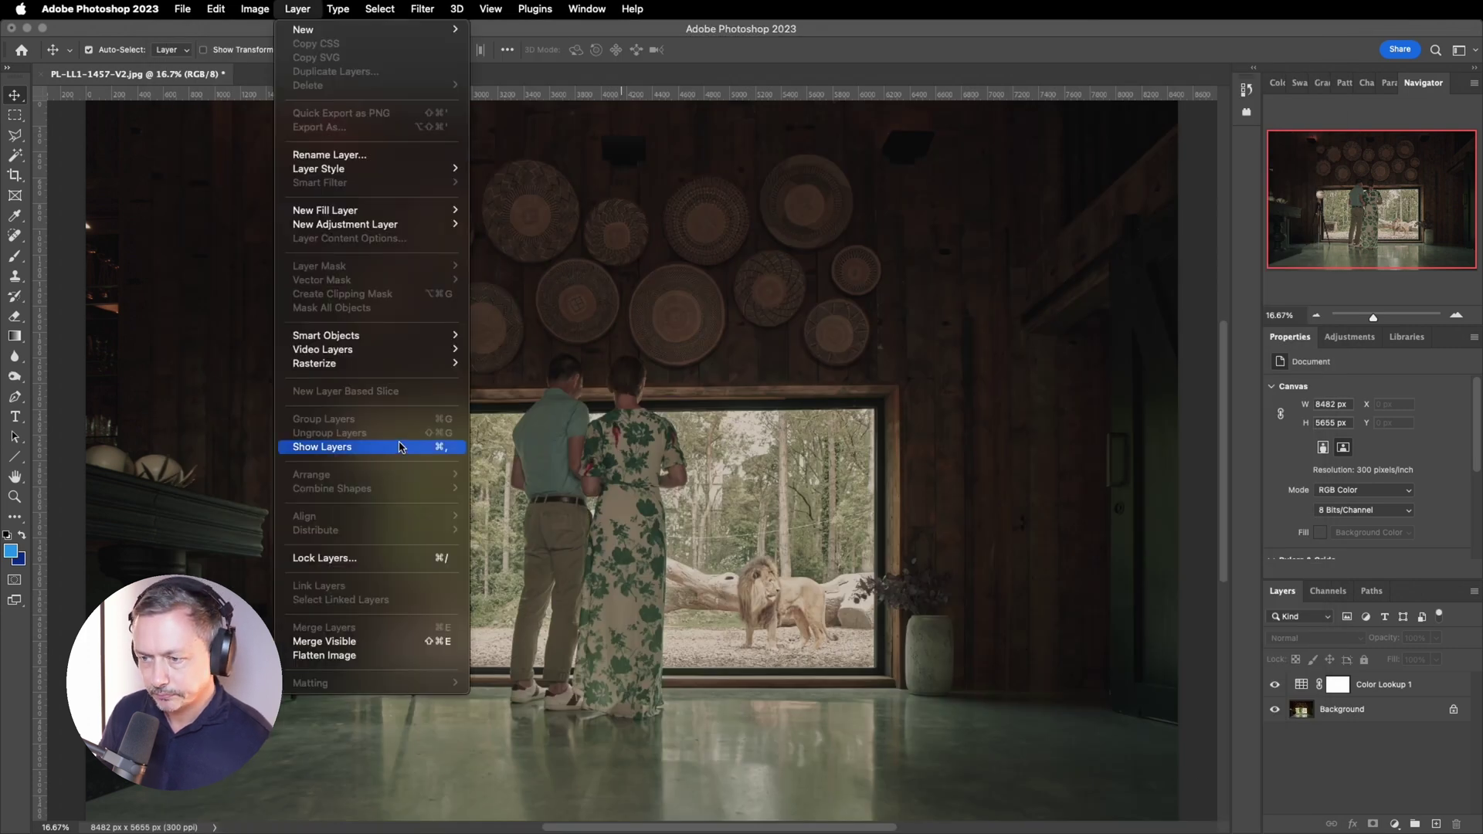
left_click(405, 656)
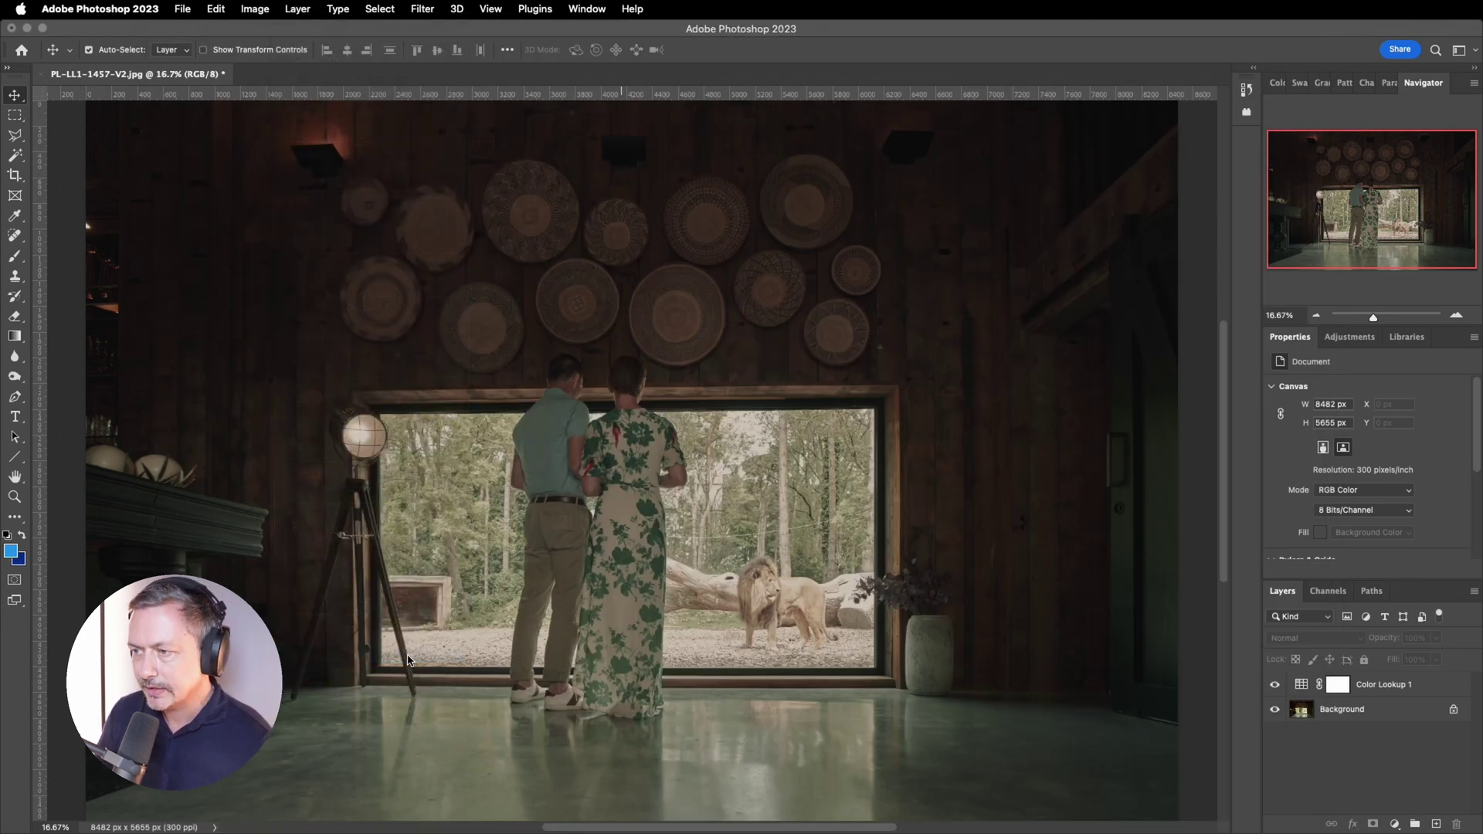
left_click(183, 9)
mouse_move(240, 267)
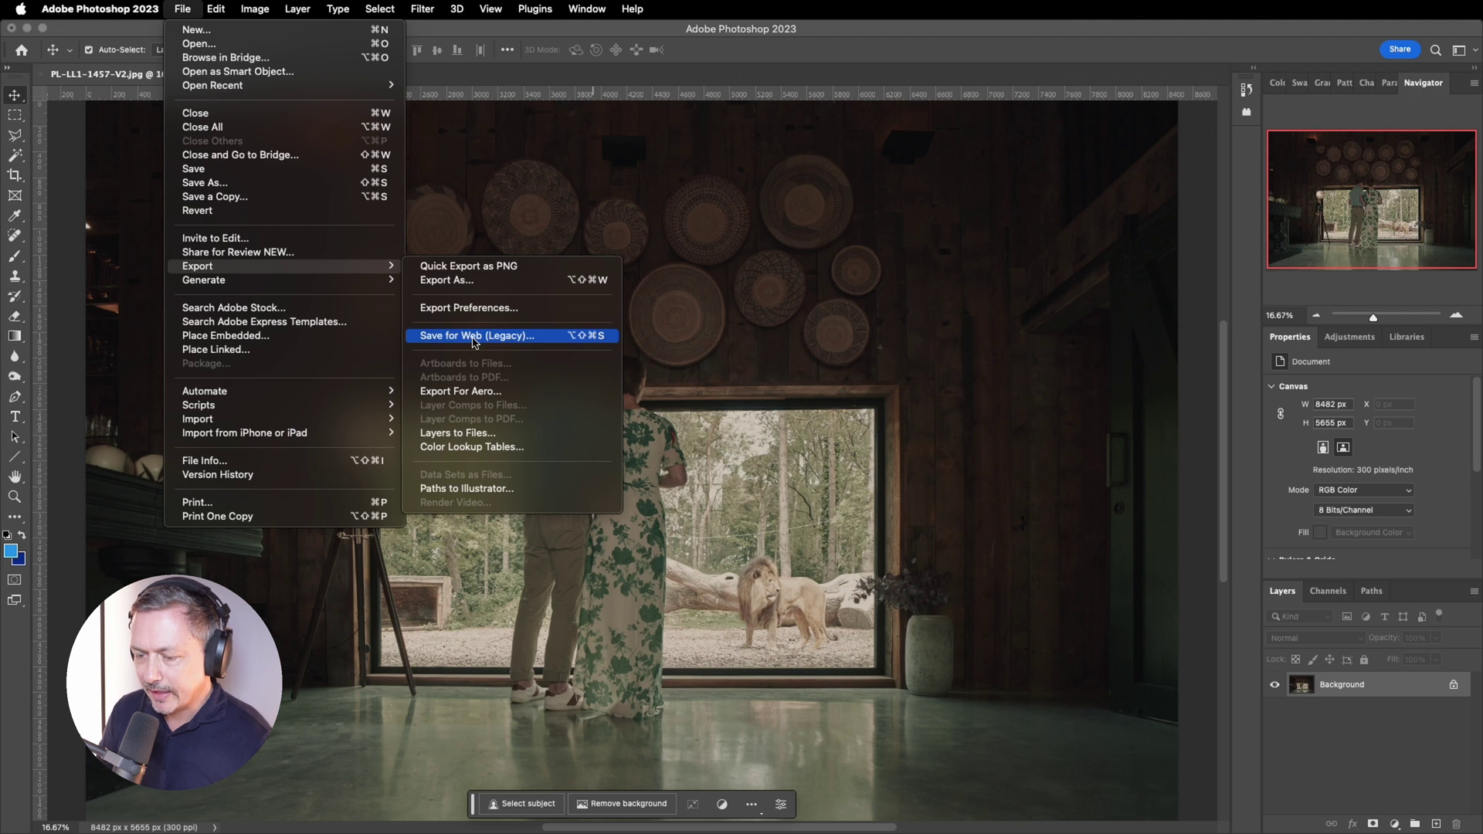
- Save As TIFF to the Desktop, accepting TIFF Options with compression None
left_click(257, 184)
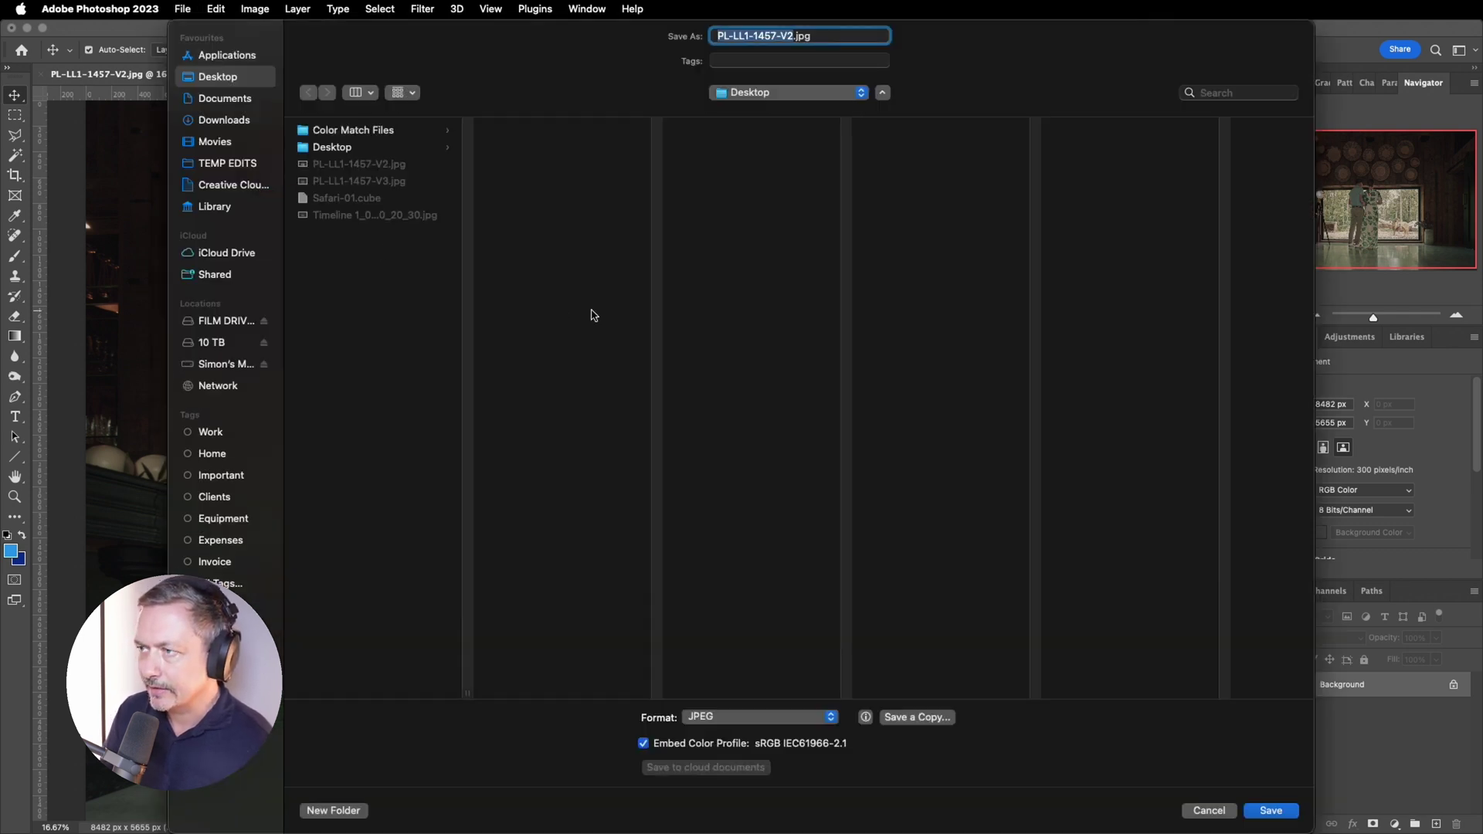
left_click(796, 717)
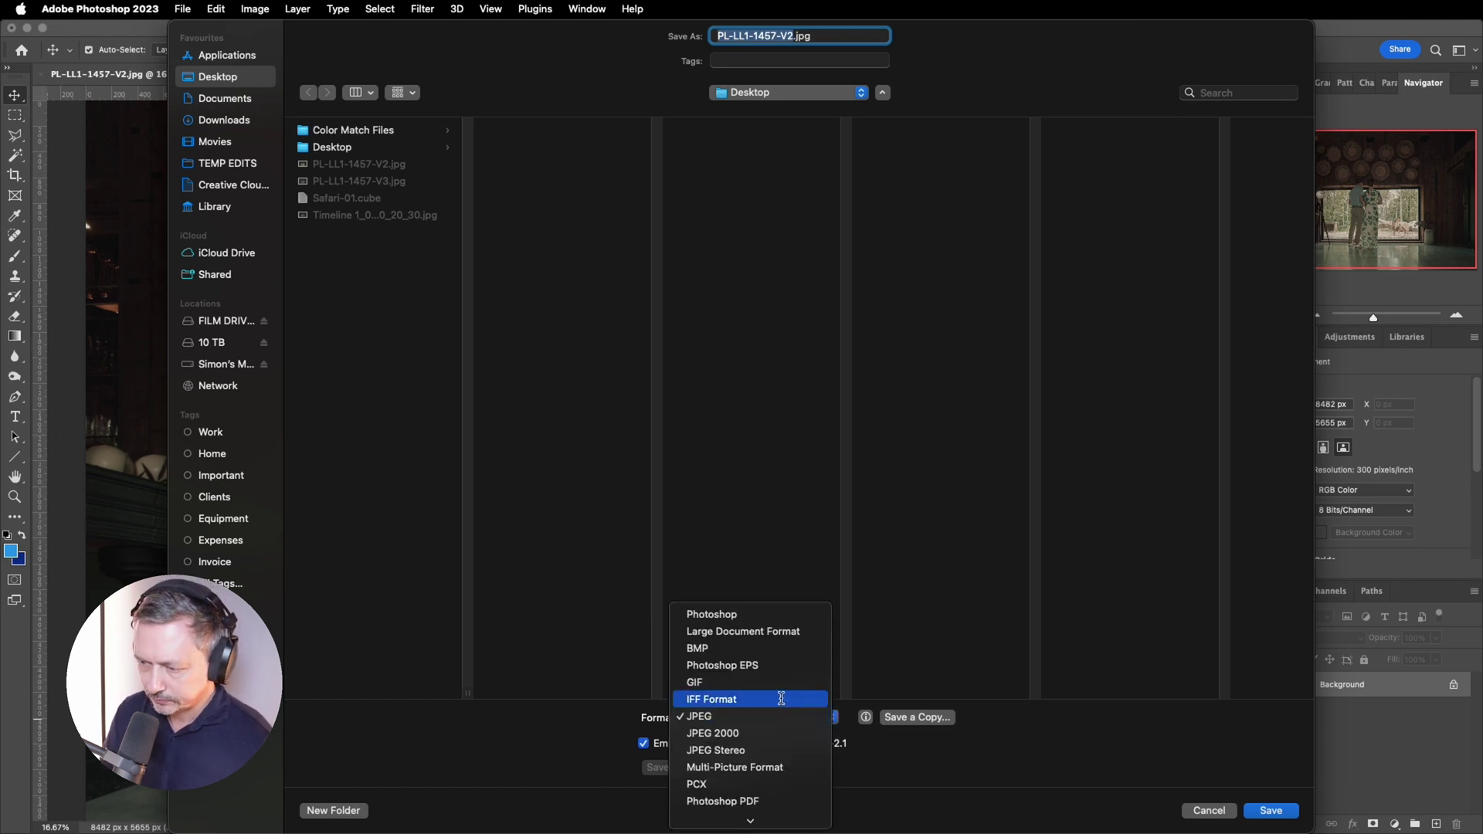
left_click(763, 803)
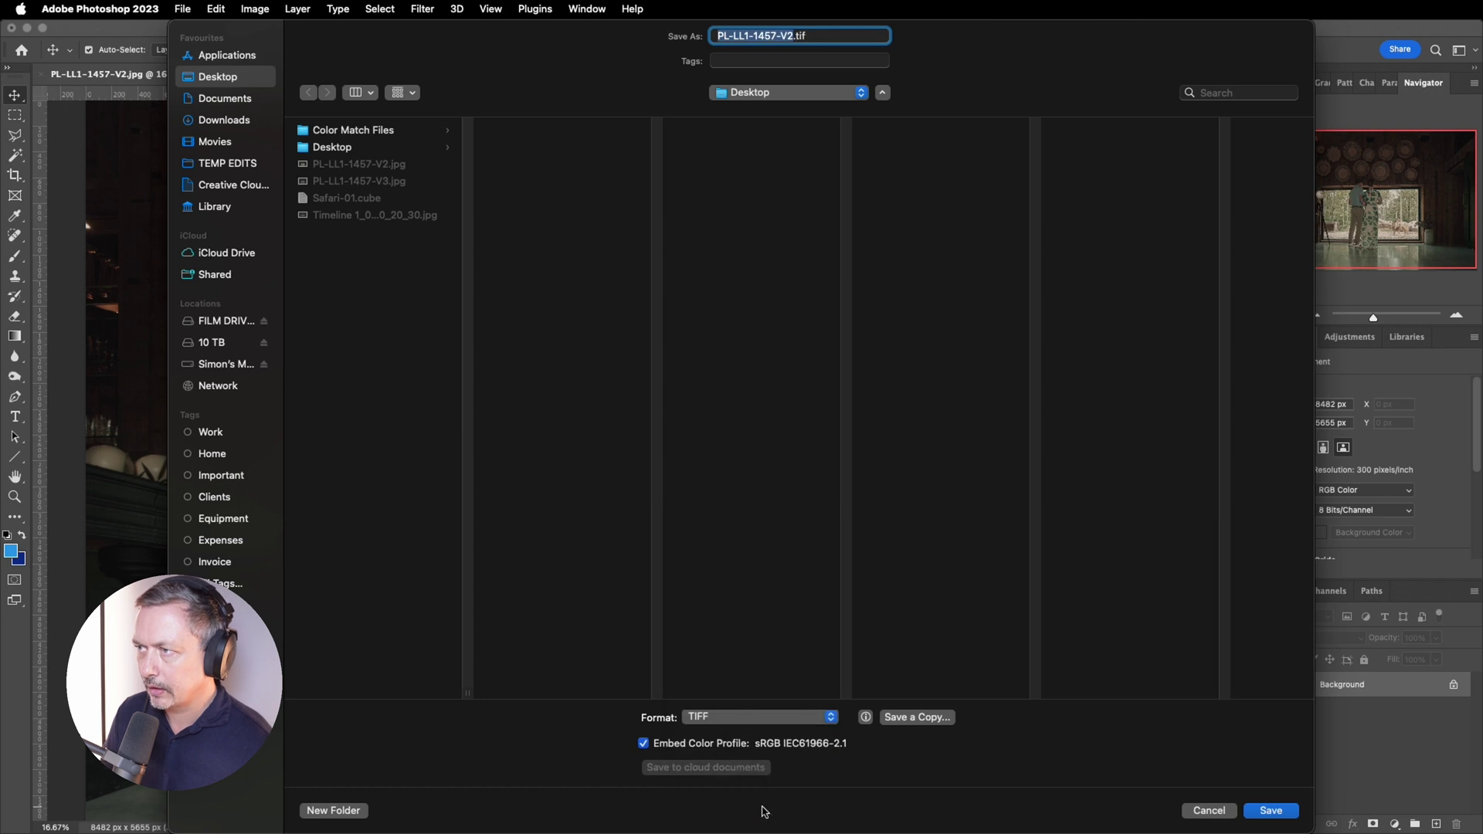
left_click(1263, 810)
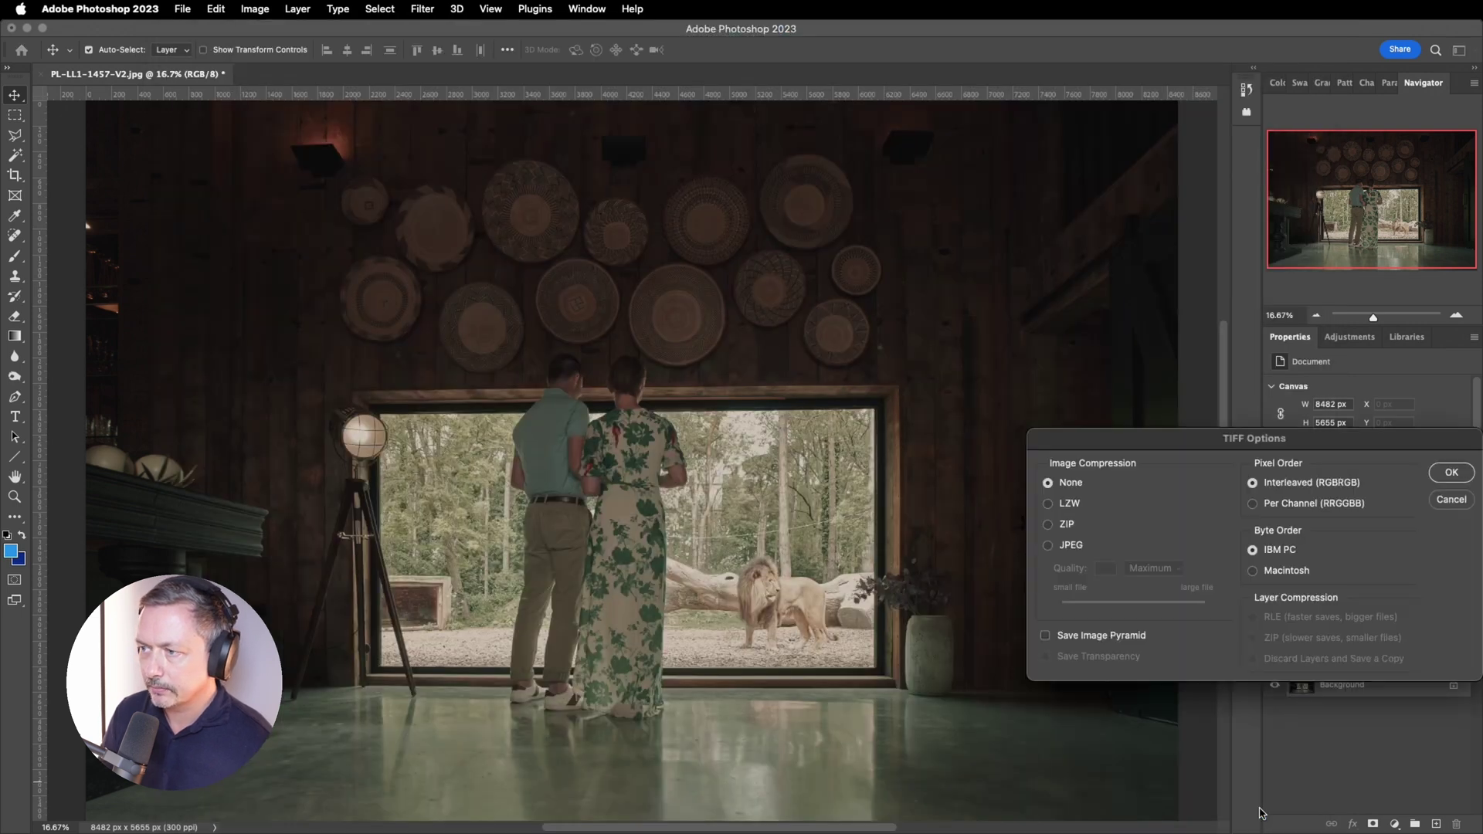
left_click(1451, 474)
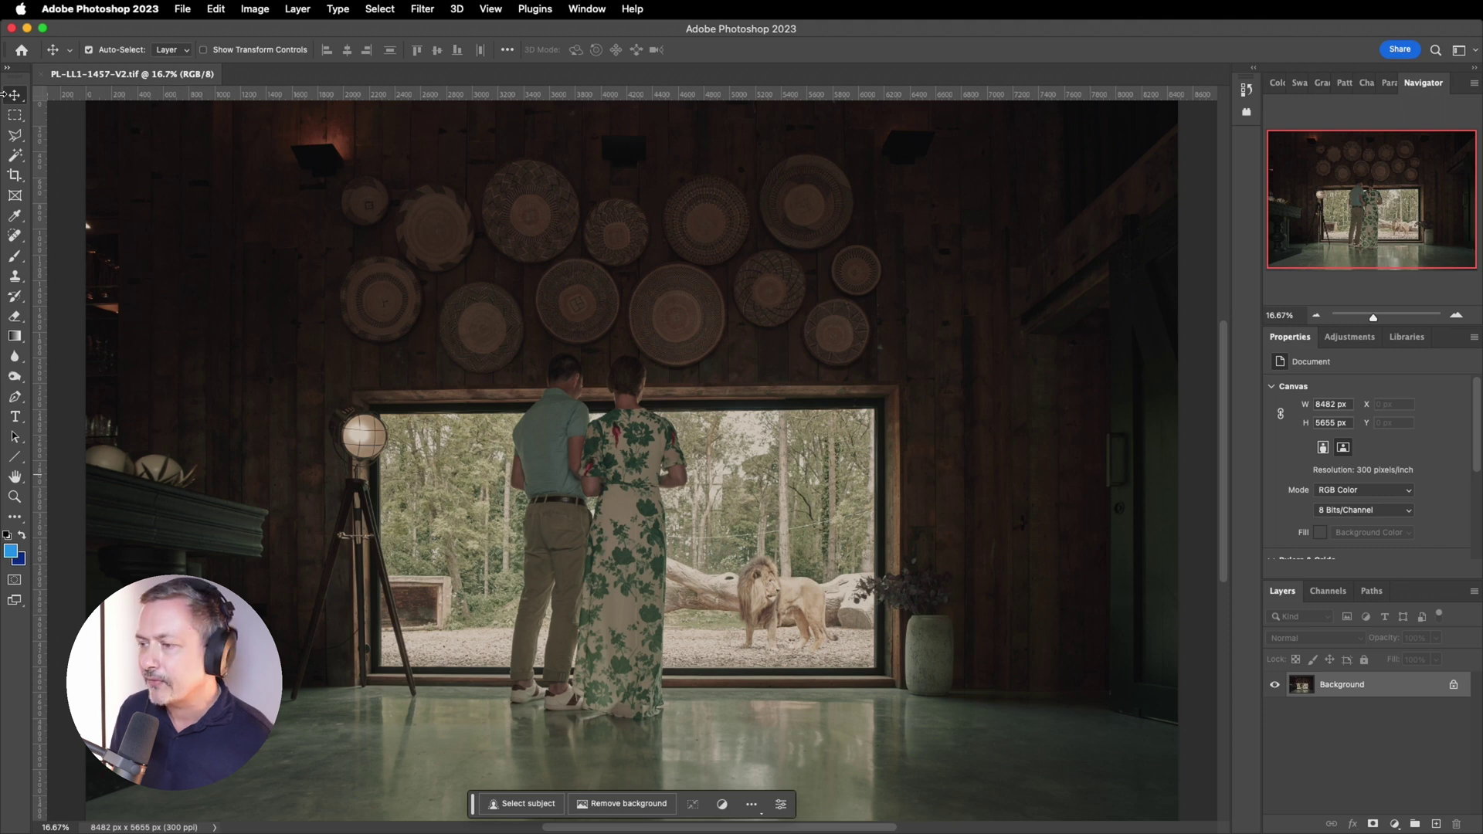
- Minimise Photoshop and switch to Google Chrome's Retouch4me Color Match page
left_click(27, 29)
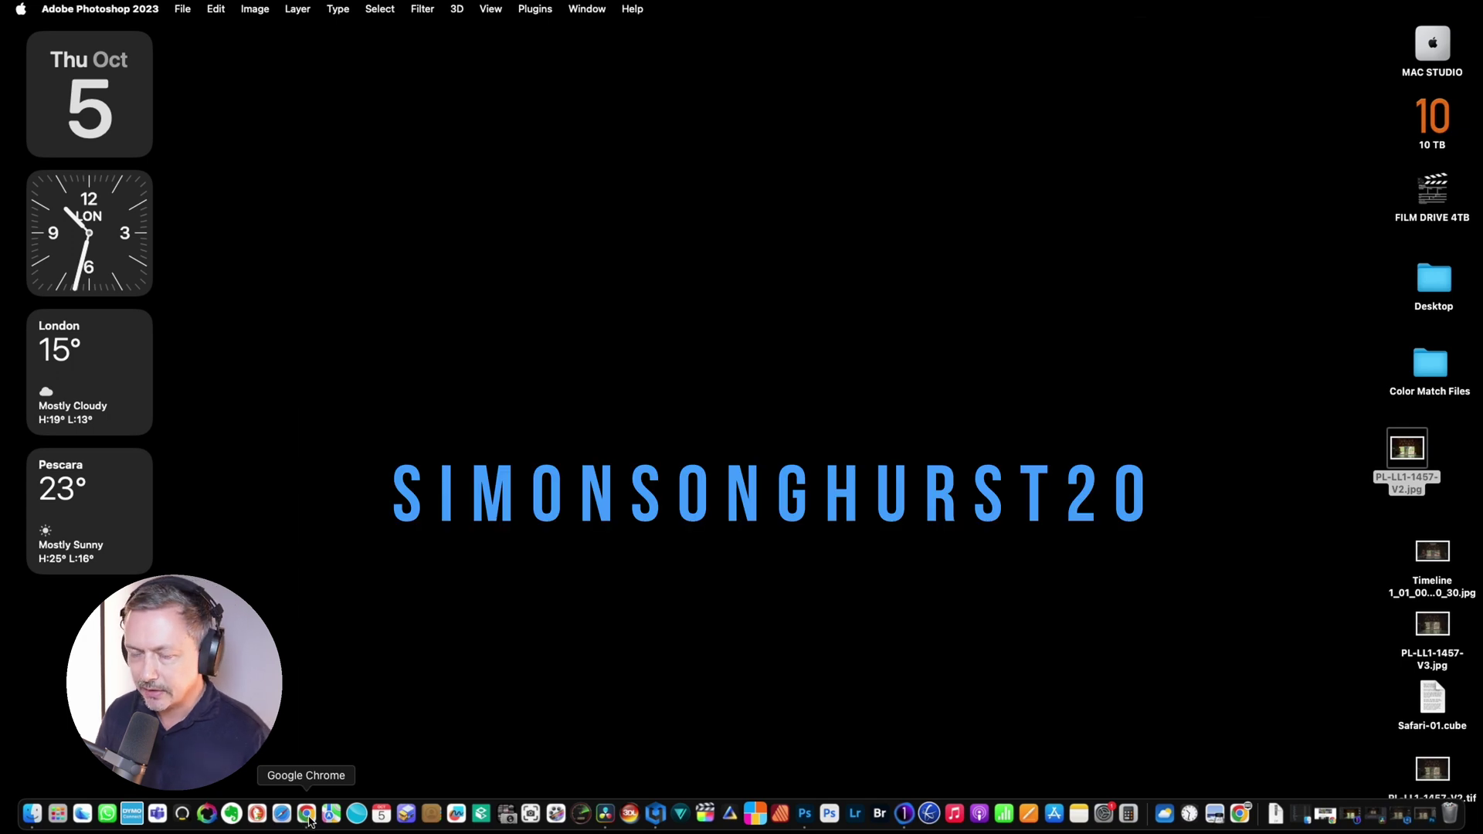
left_click(308, 814)
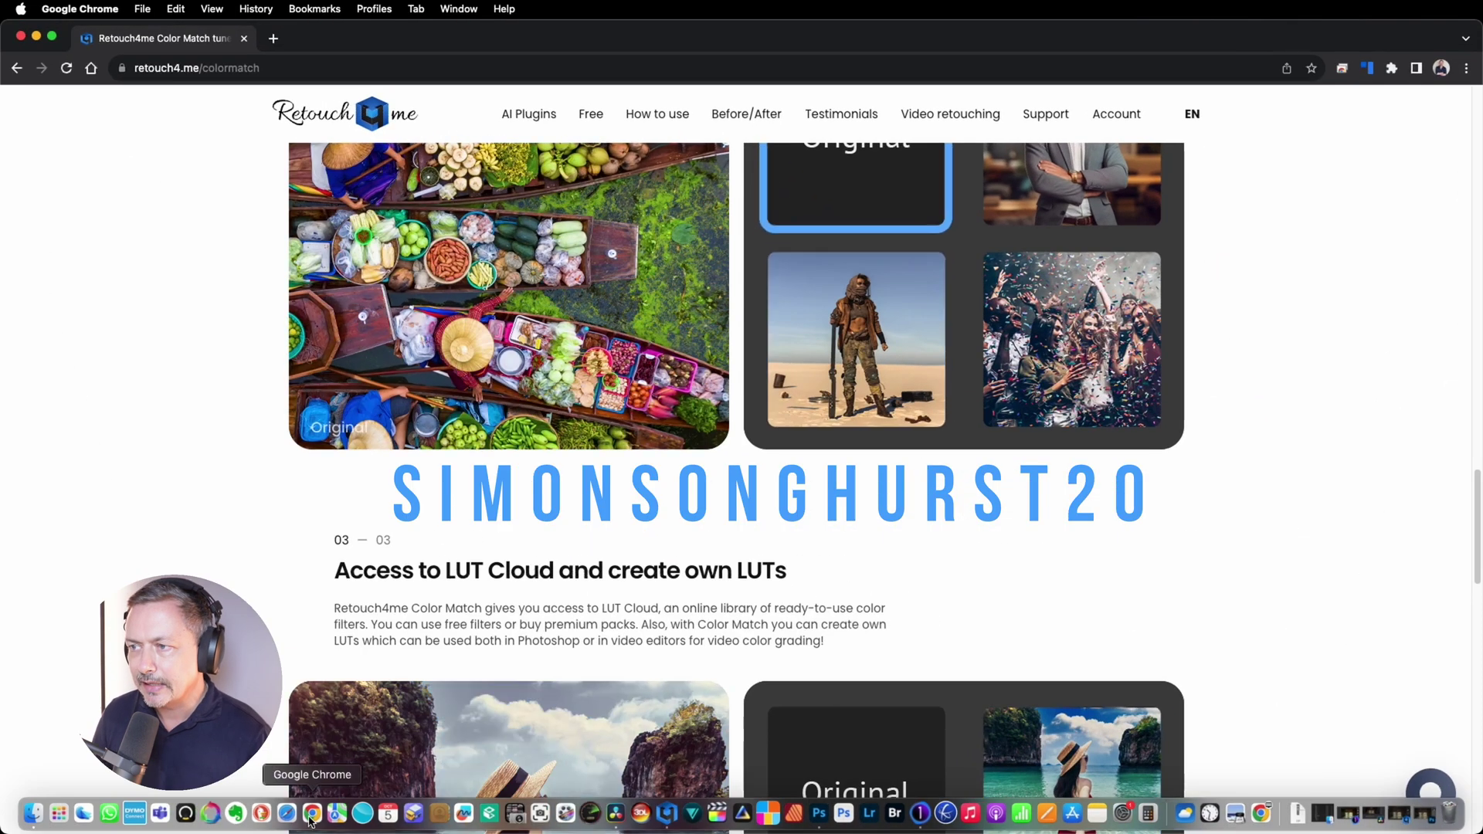